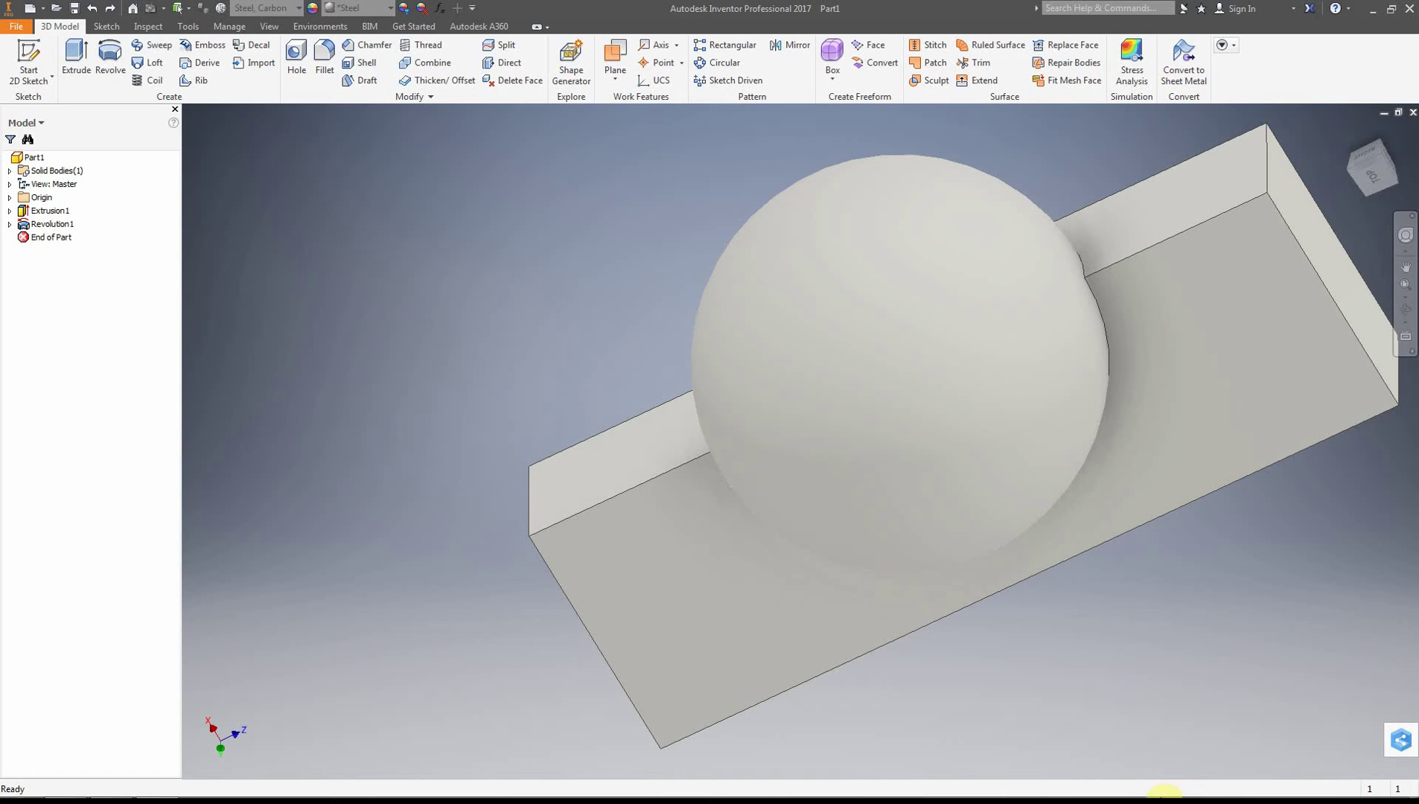
Step: Set the part's material to Water from the Inventor Material Library
{"action": "mouse_move", "coordinate": [1206, 792]}
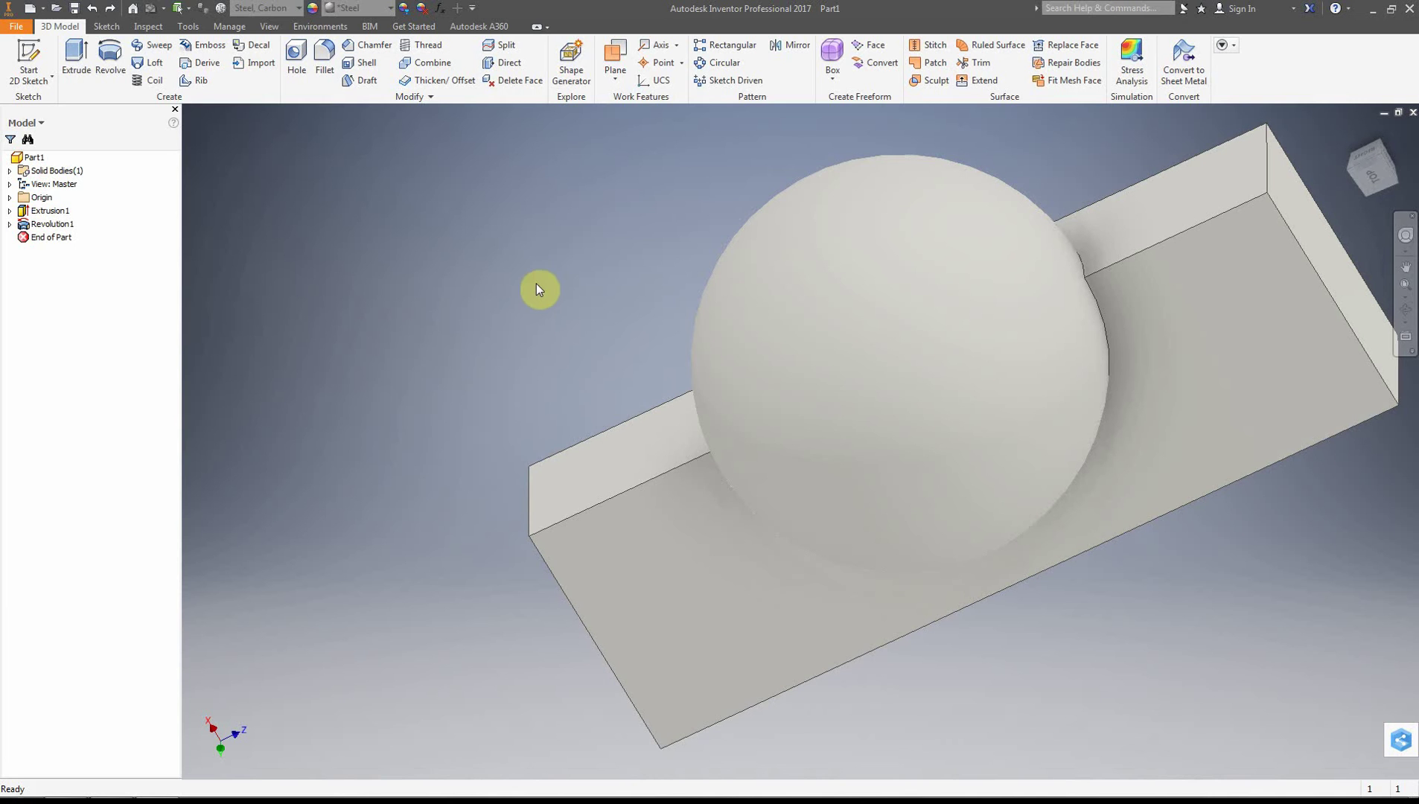
{"action": "left_click", "coordinate": [297, 9]}
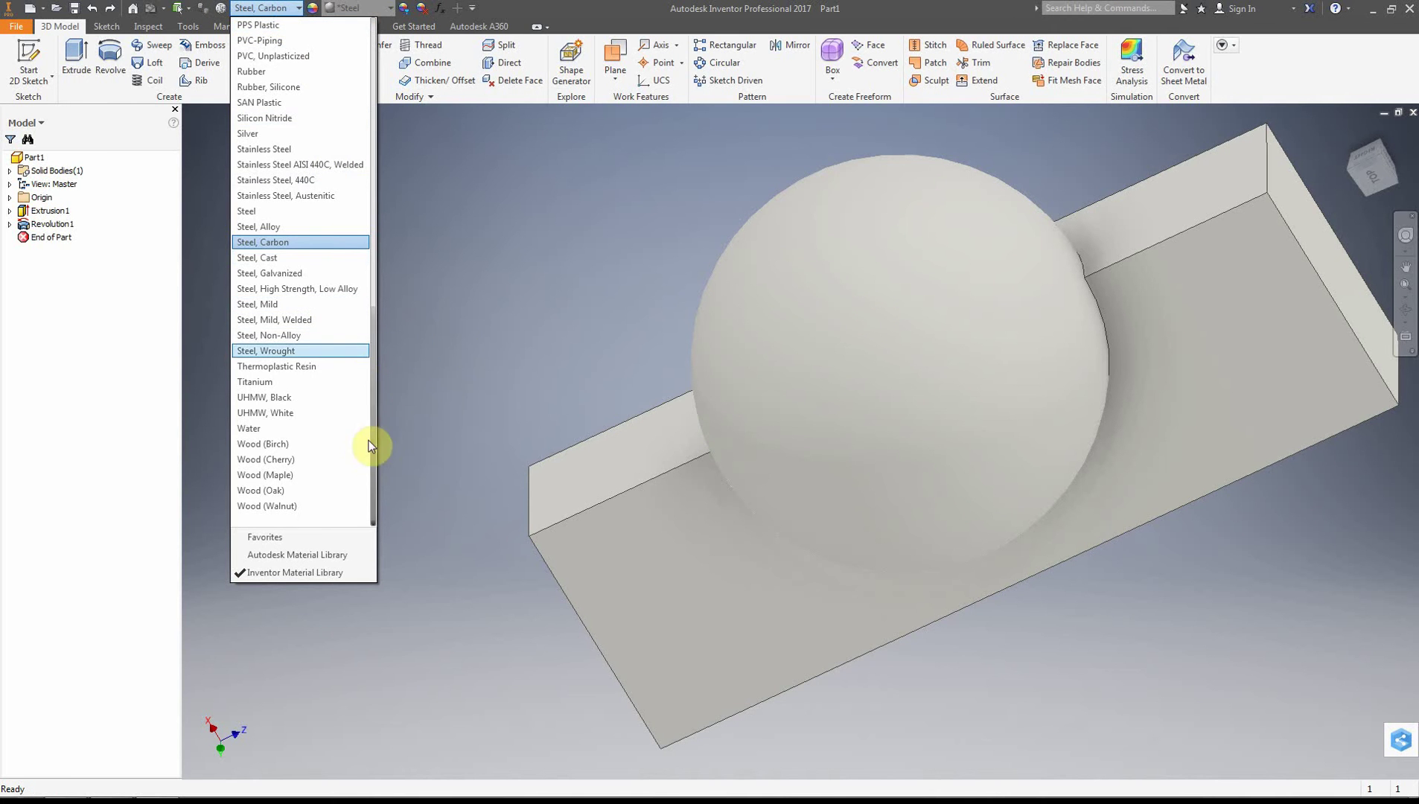
{"action": "left_click", "coordinate": [306, 429]}
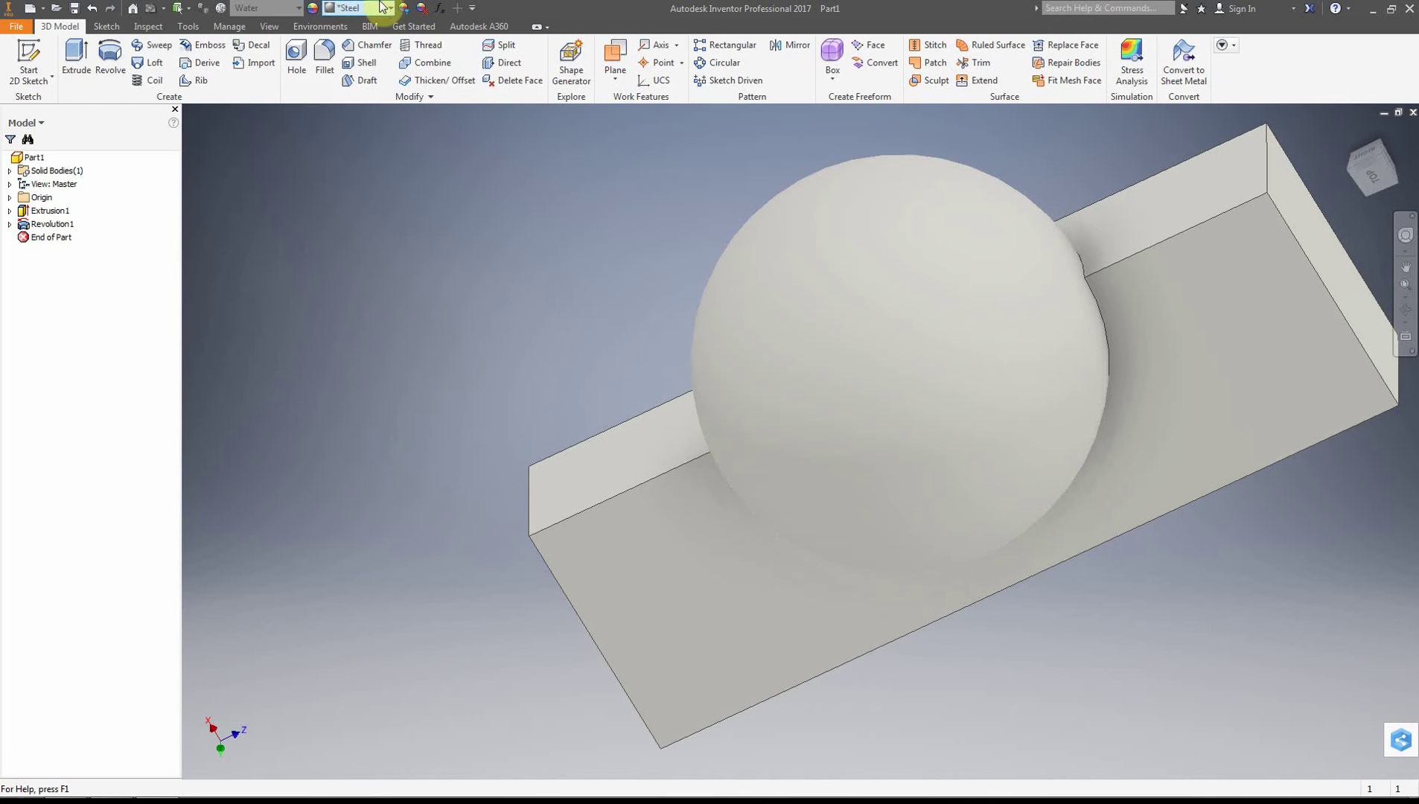
Step: Change the part's material to Concrete and clear the Steel appearance override so the appearance follows the material
{"action": "left_click", "coordinate": [298, 8]}
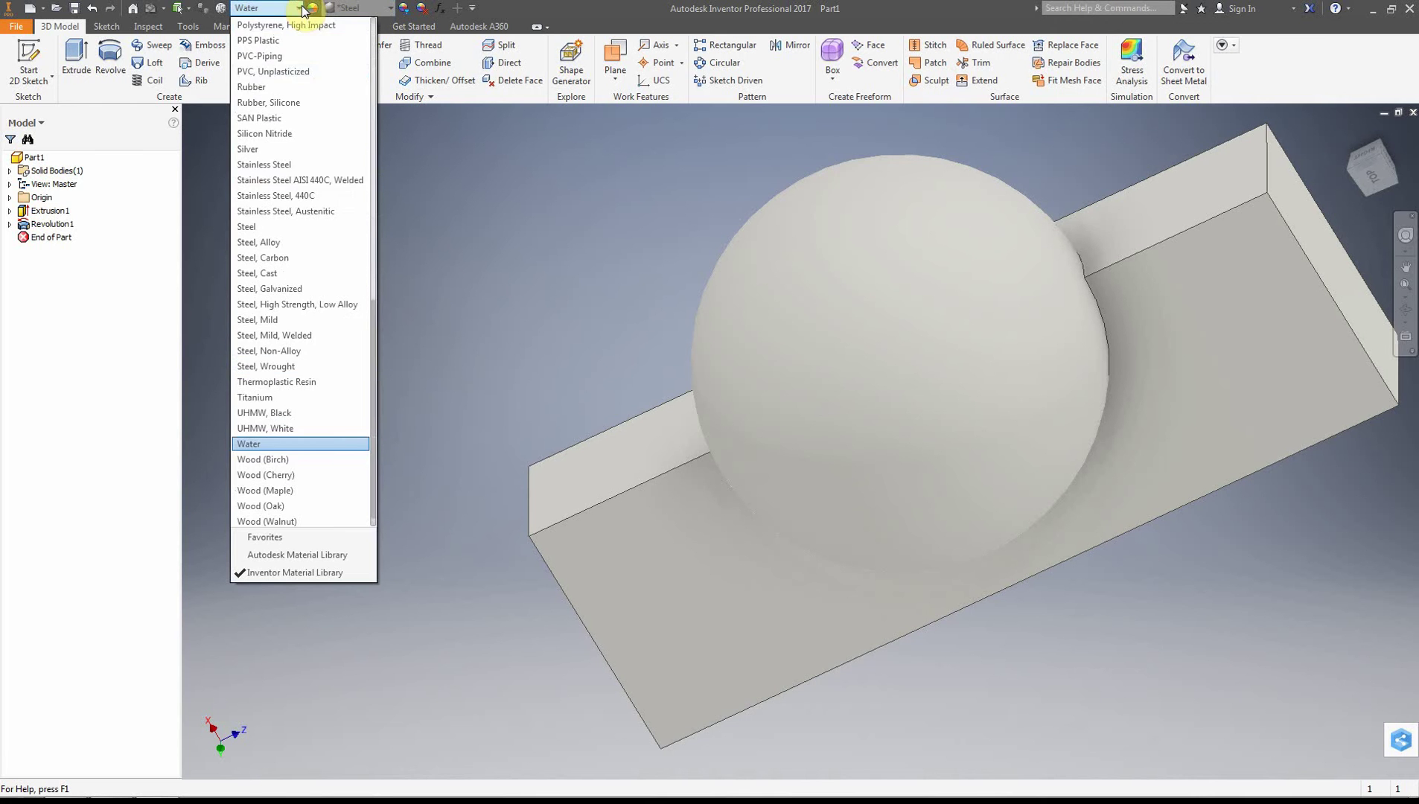
{"action": "left_click_drag", "start_coordinate": [374, 346], "coordinate": [373, 74]}
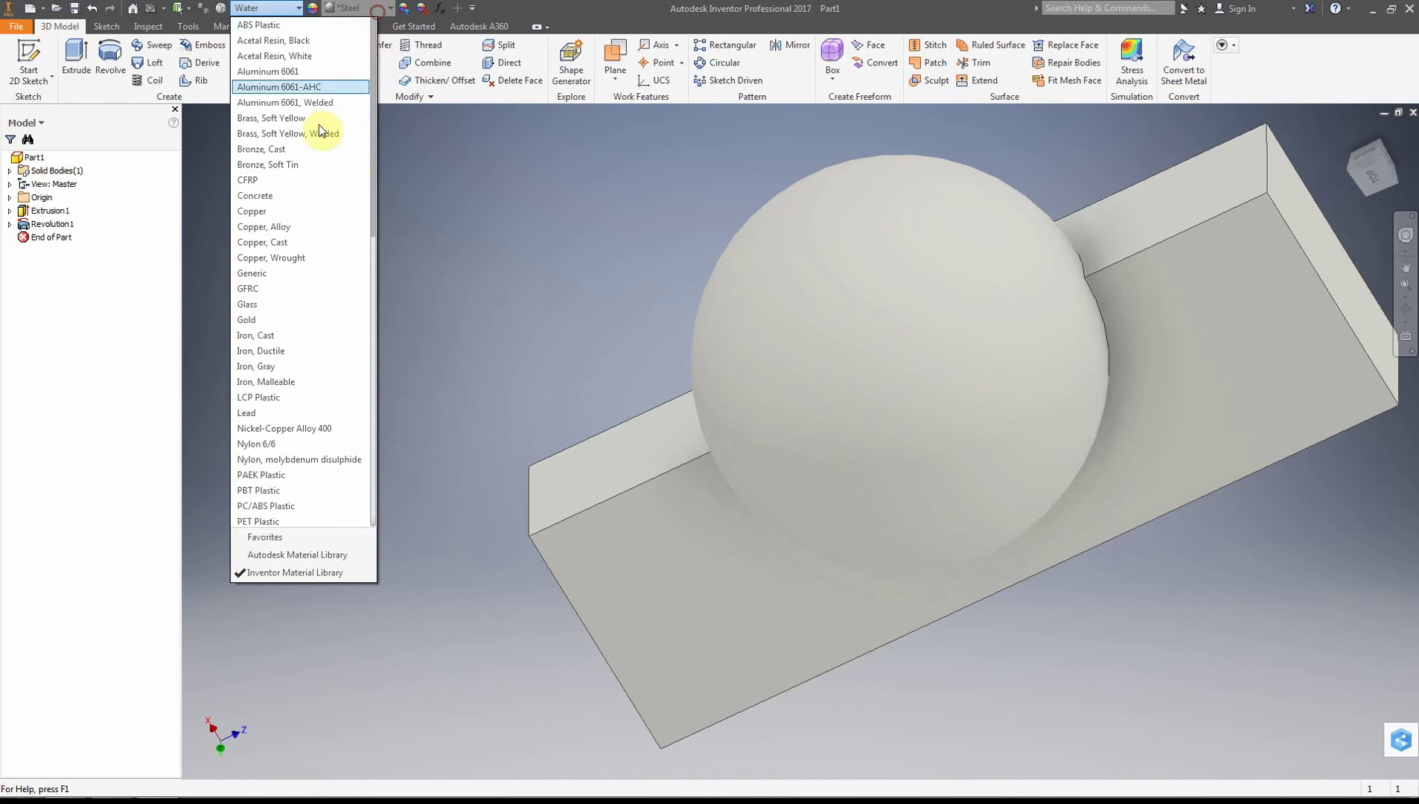
{"action": "left_click", "coordinate": [335, 197]}
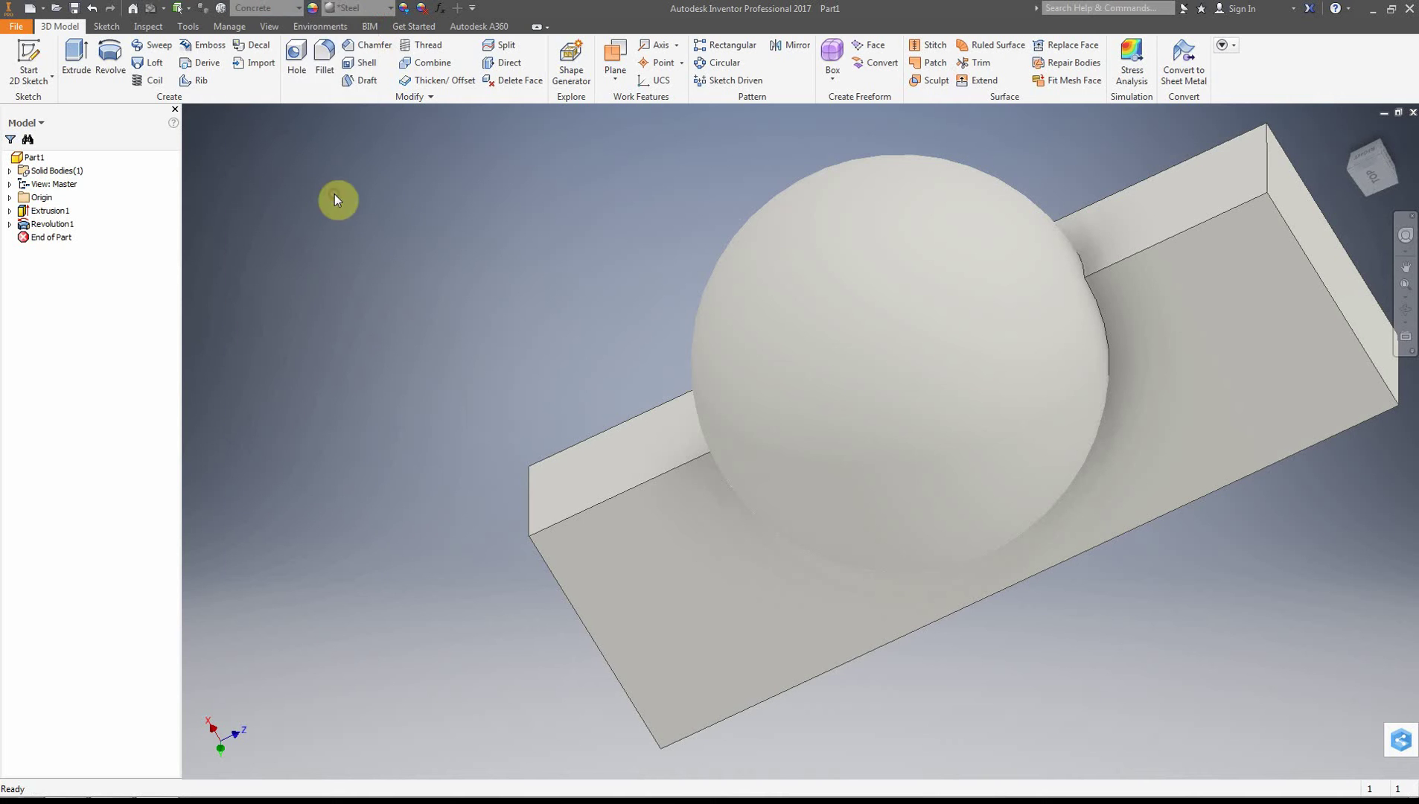
{"action": "left_click", "coordinate": [389, 7]}
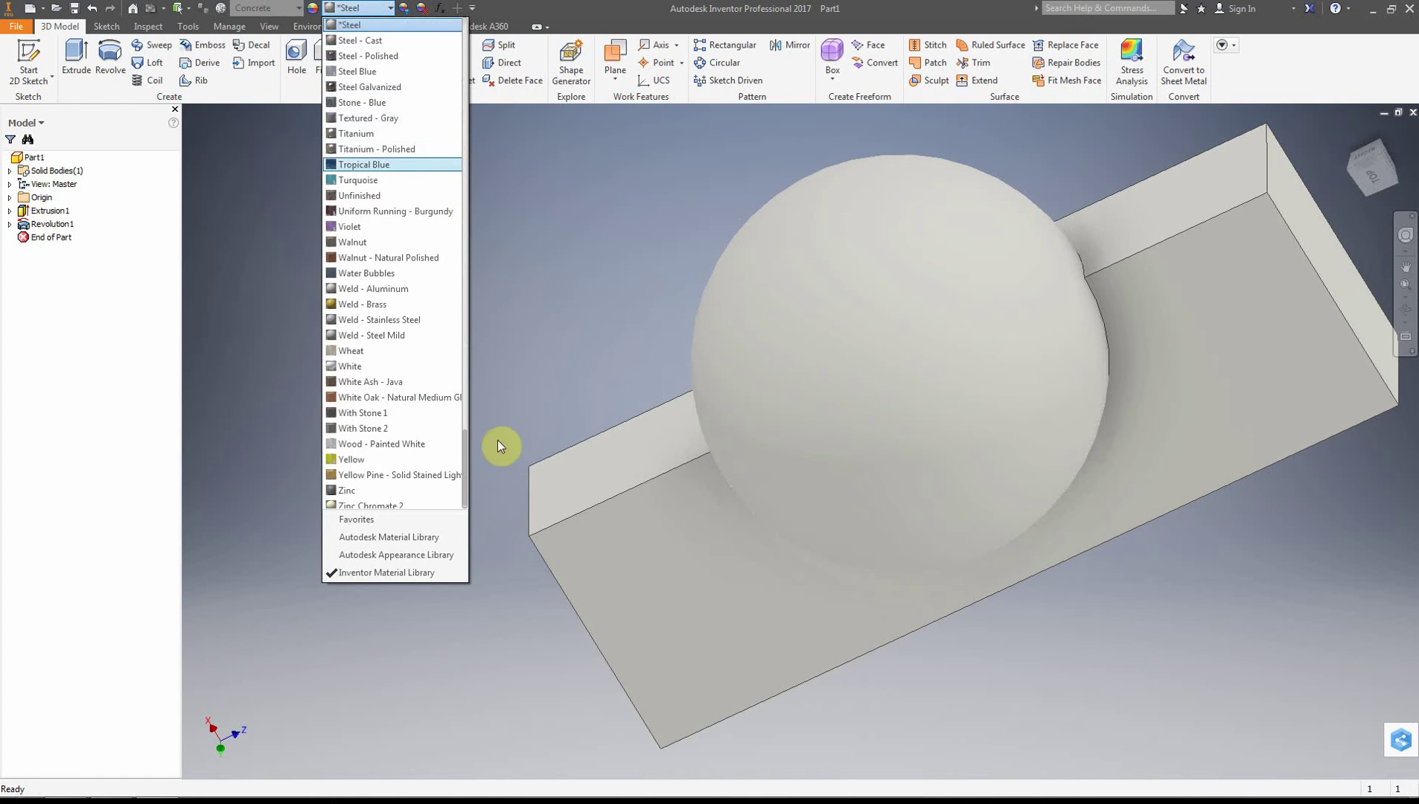
{"action": "left_click_drag", "start_coordinate": [464, 440], "coordinate": [466, 33]}
{"action": "left_click", "coordinate": [395, 24]}
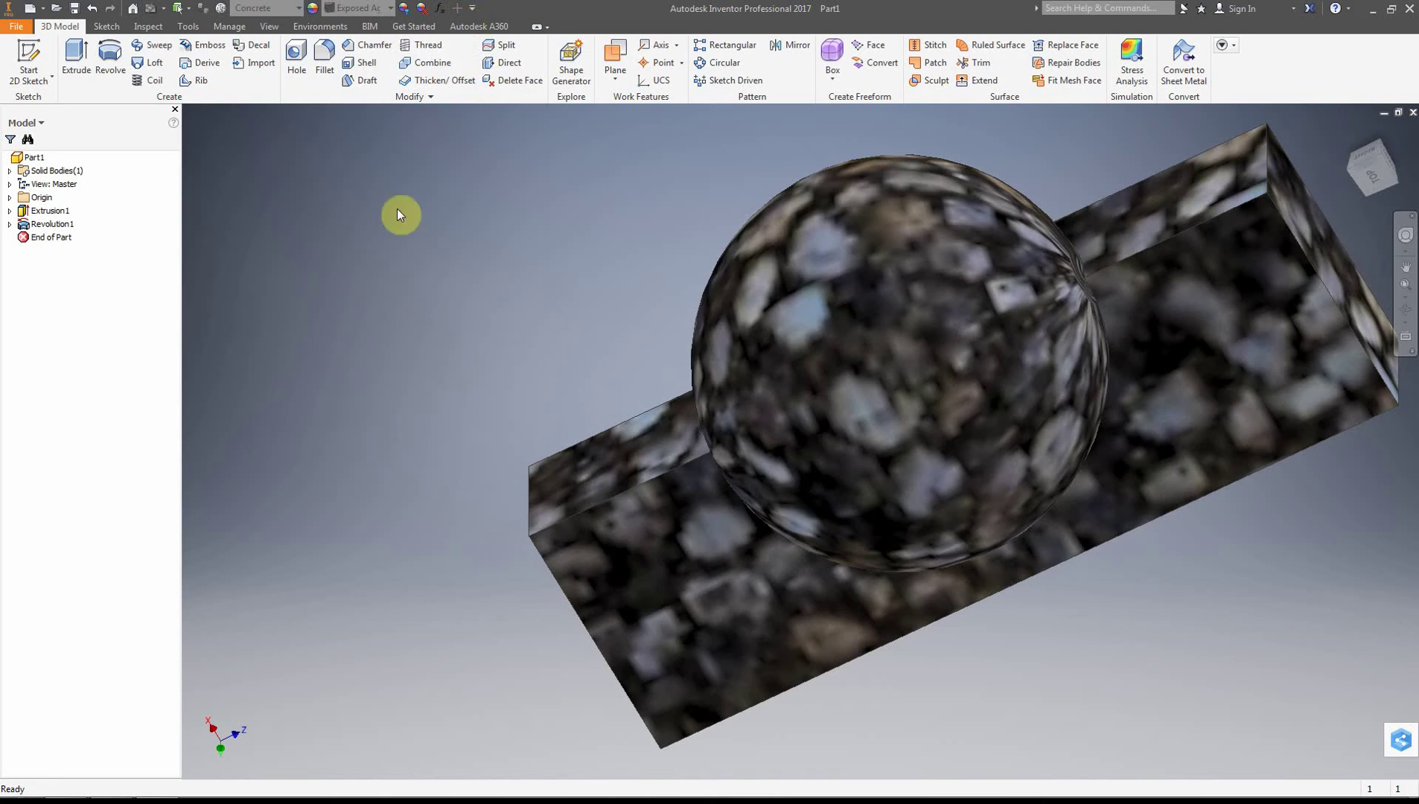
Step: Change the part's material to Copper
{"action": "left_click", "coordinate": [297, 7]}
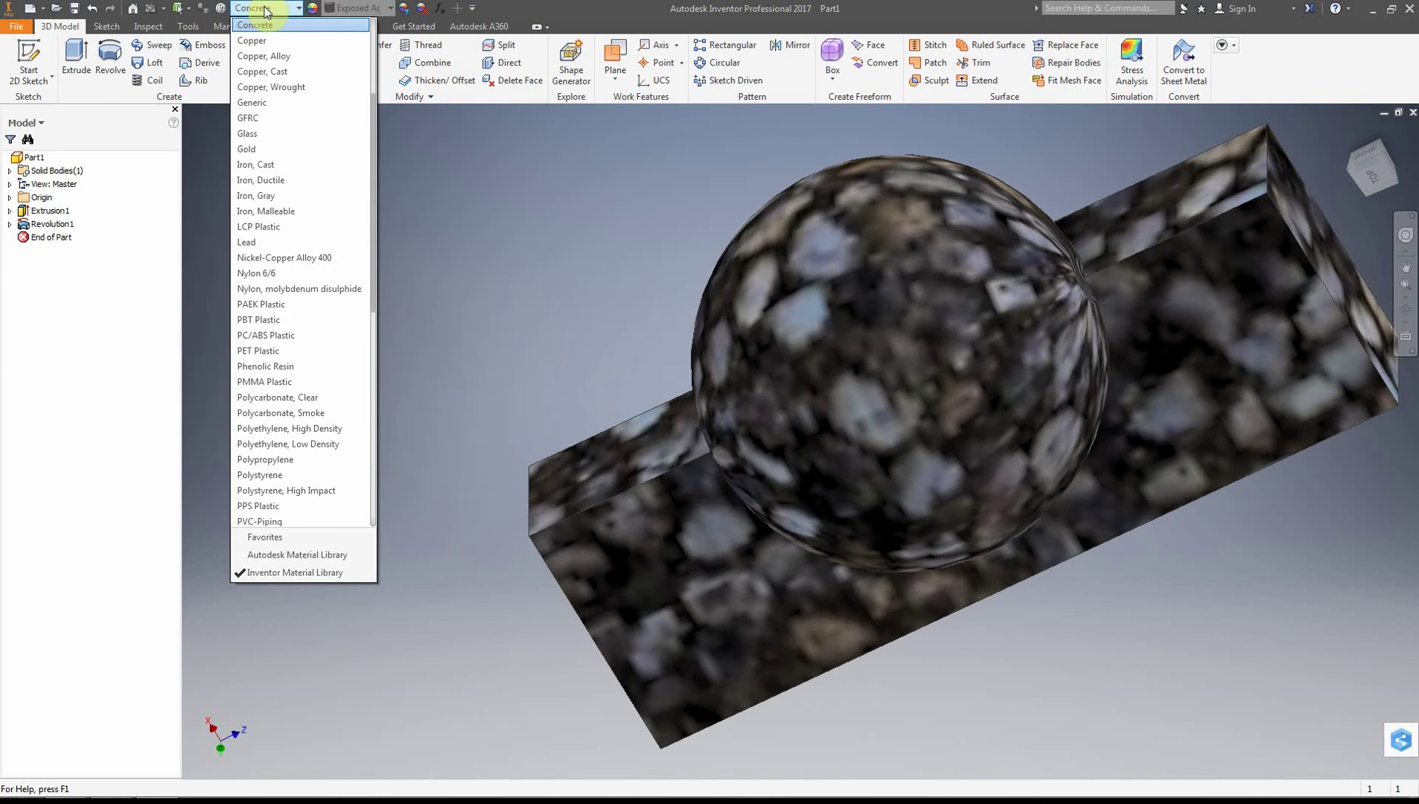
{"action": "left_click", "coordinate": [366, 9]}
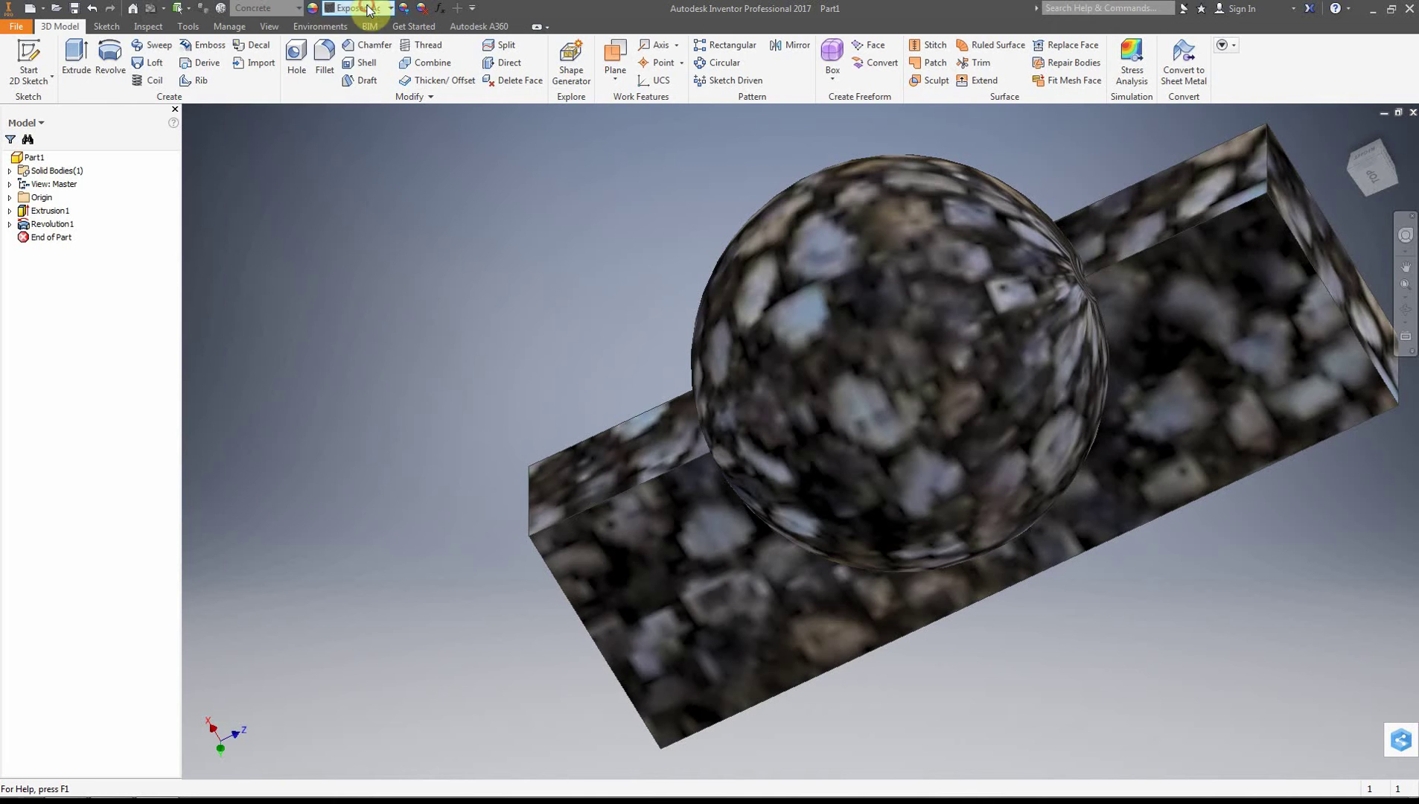
{"action": "left_click", "coordinate": [297, 8]}
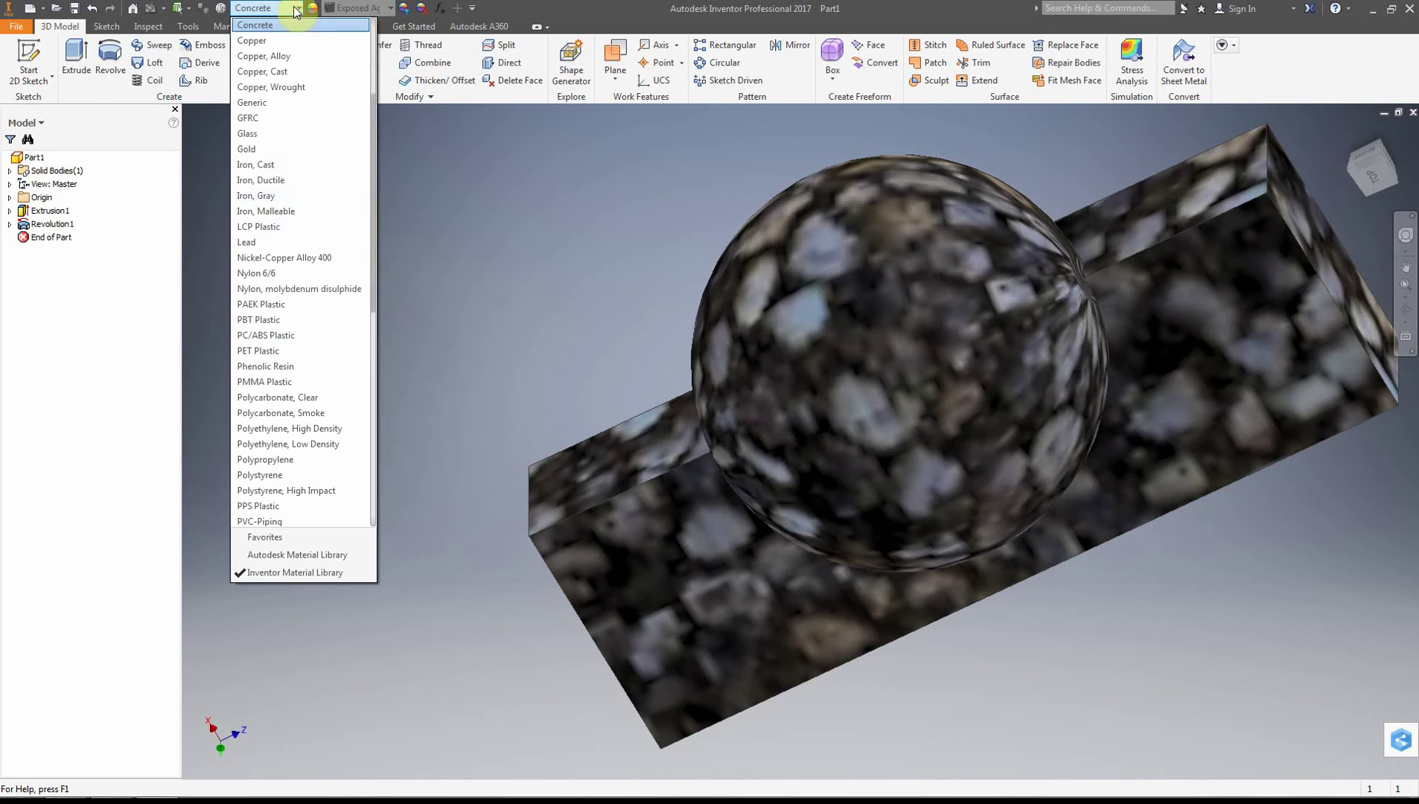
{"action": "left_click_drag", "start_coordinate": [372, 233], "coordinate": [374, 58]}
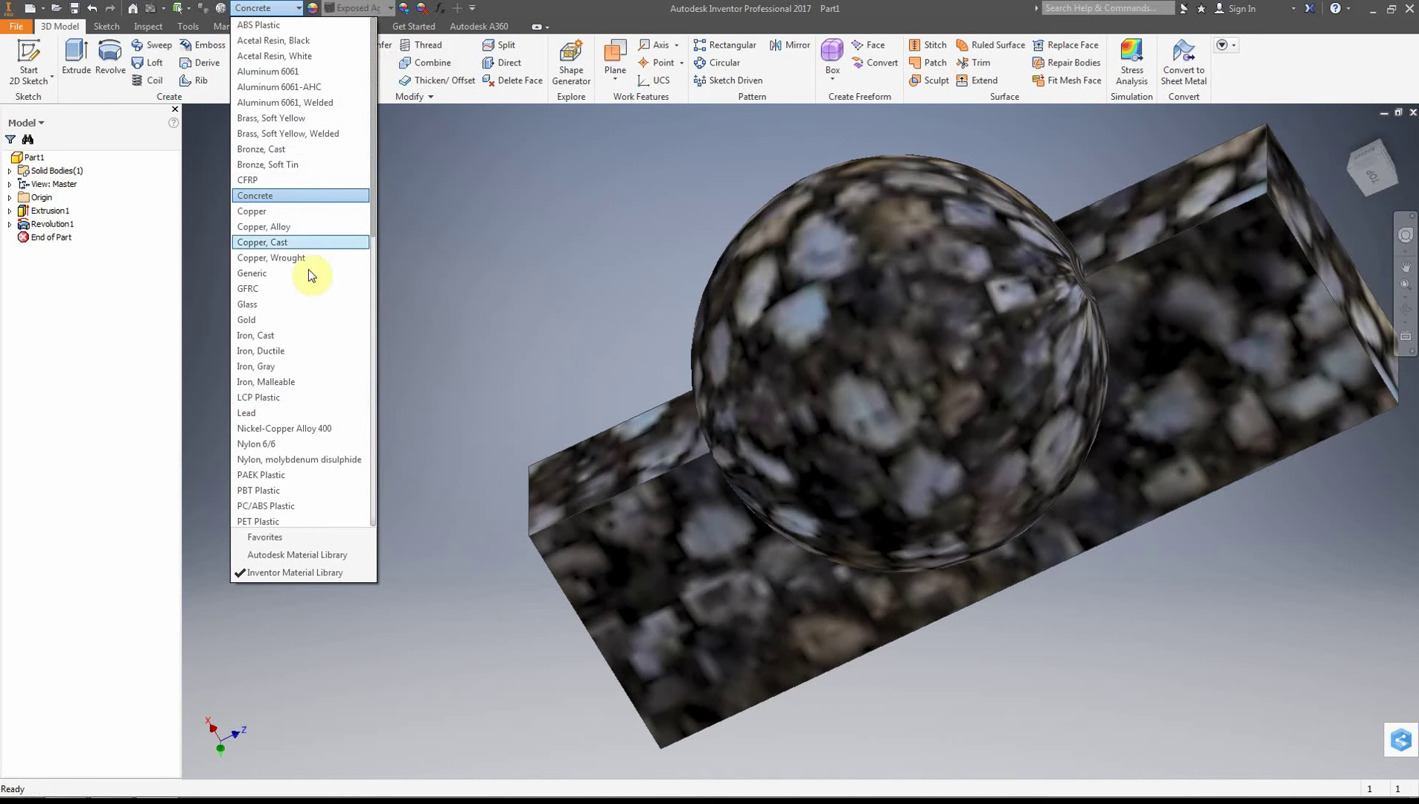
{"action": "left_click", "coordinate": [332, 212]}
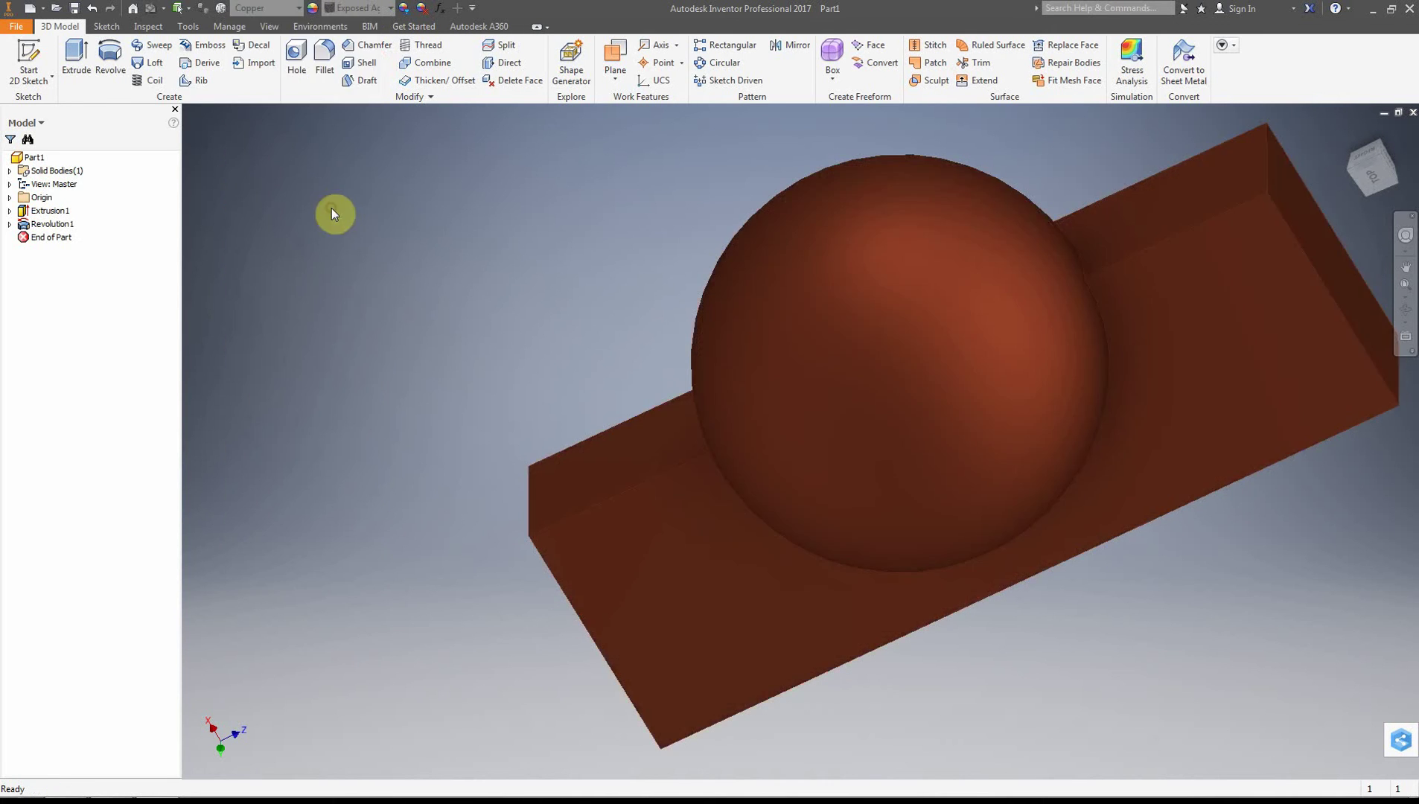
Step: Override the part's appearance with Copper - Polished
{"action": "left_click", "coordinate": [391, 9]}
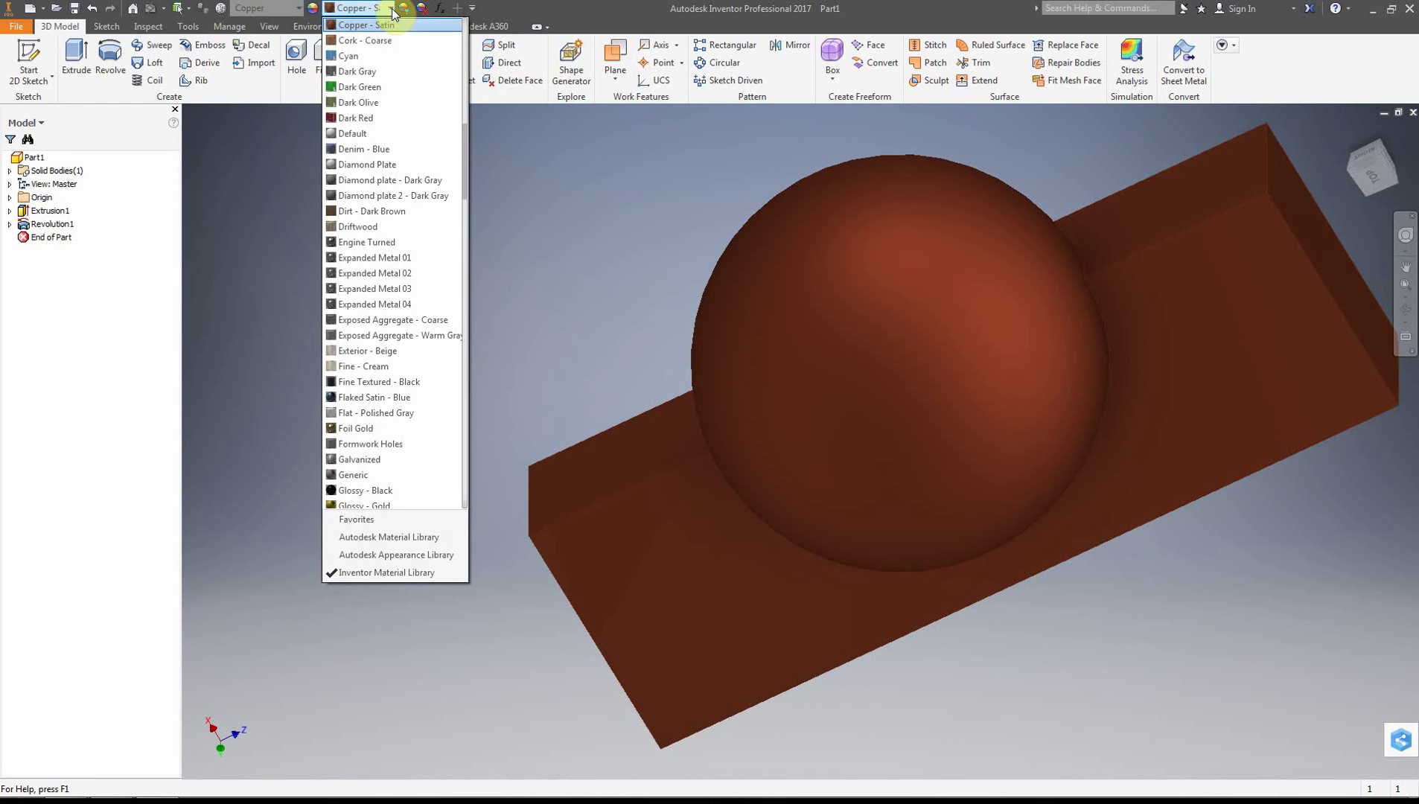
{"action": "left_click_drag", "start_coordinate": [465, 138], "coordinate": [465, 131]}
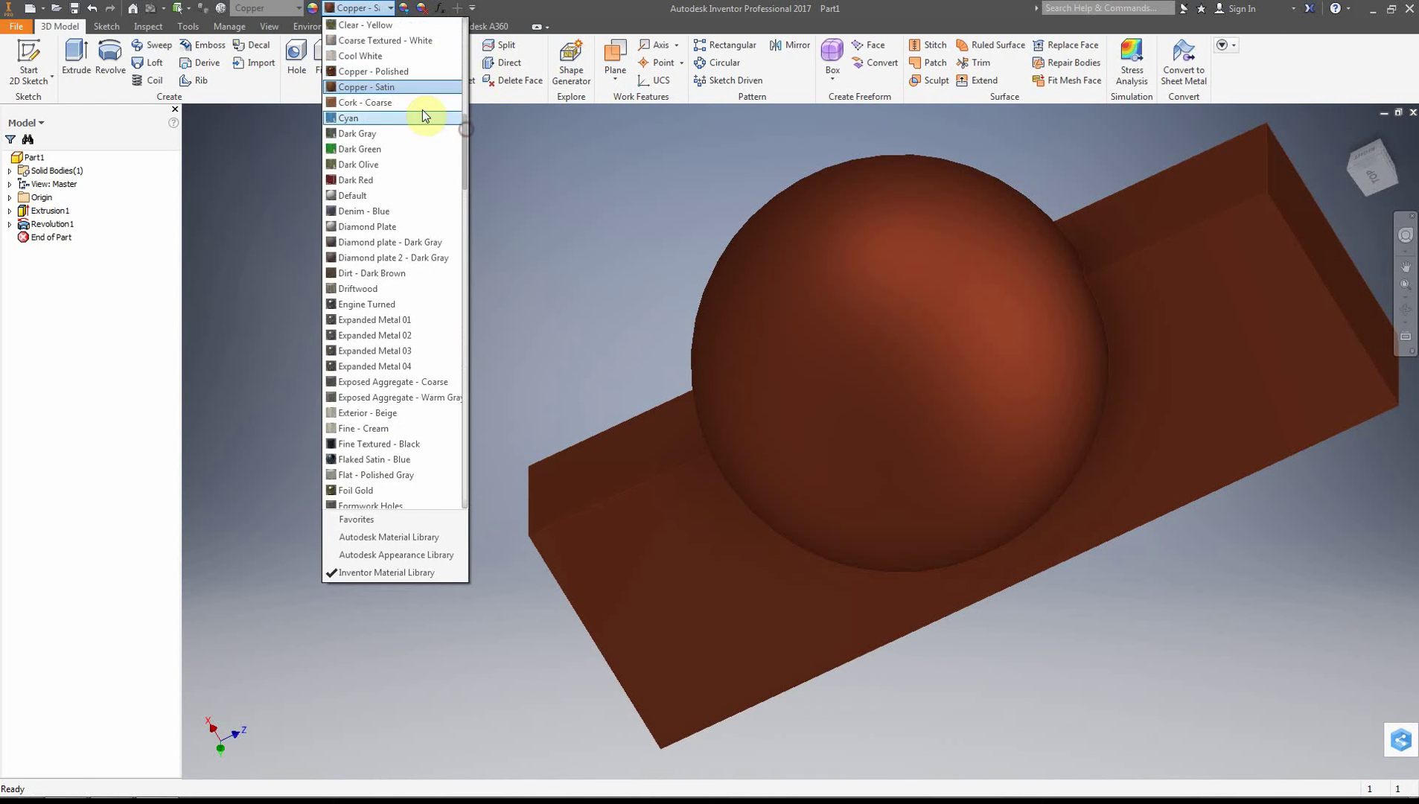
{"action": "left_click", "coordinate": [405, 73]}
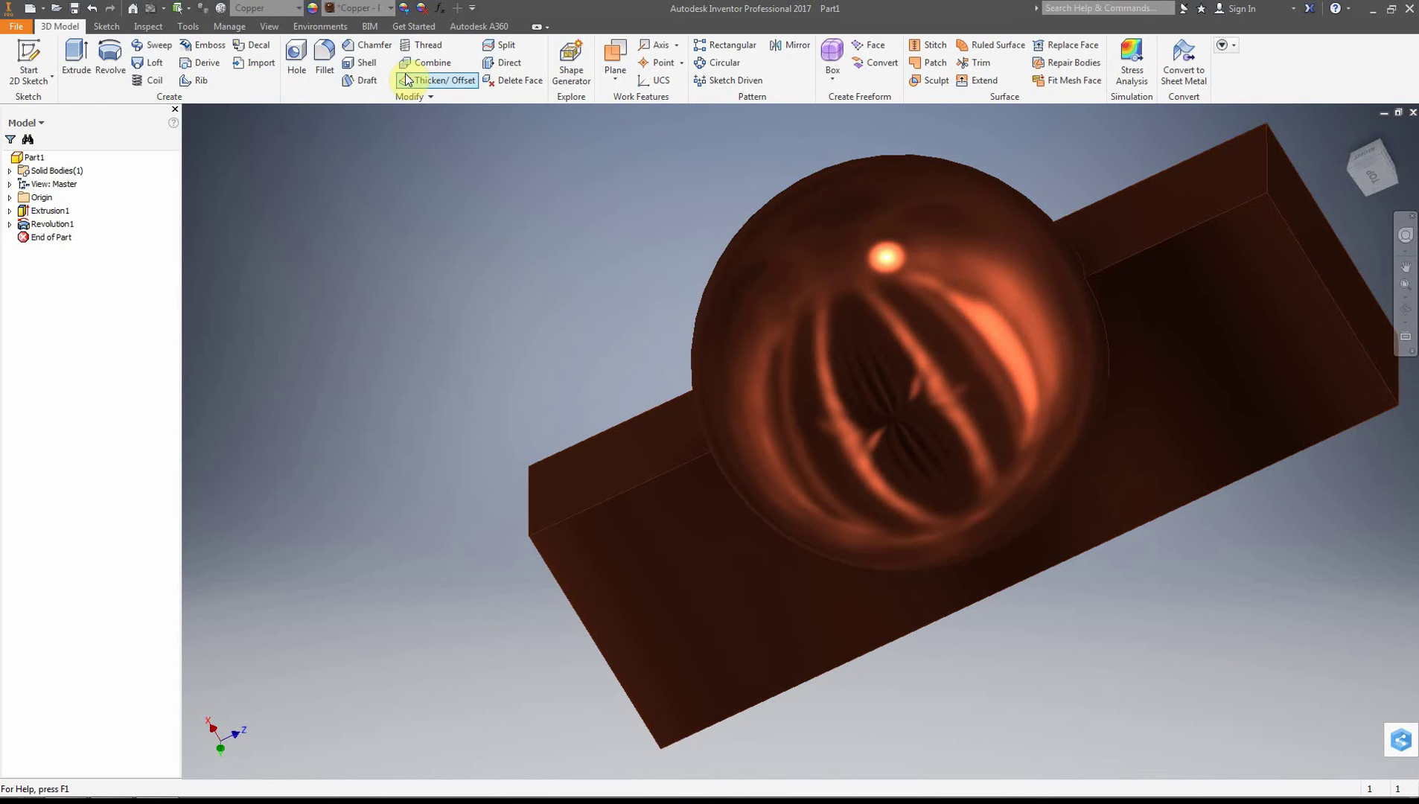
Step: Set the part's material to LCP Plastic and clear the polished copper override so the appearance follows the material
{"action": "mouse_move", "coordinate": [1371, 170]}
{"action": "left_mouse_down"}
{"action": "mouse_move", "coordinate": [1336, 205]}
{"action": "mouse_move", "coordinate": [1343, 167]}
{"action": "mouse_move", "coordinate": [1331, 201]}
{"action": "mouse_move", "coordinate": [1359, 193]}
{"action": "left_mouse_up"}
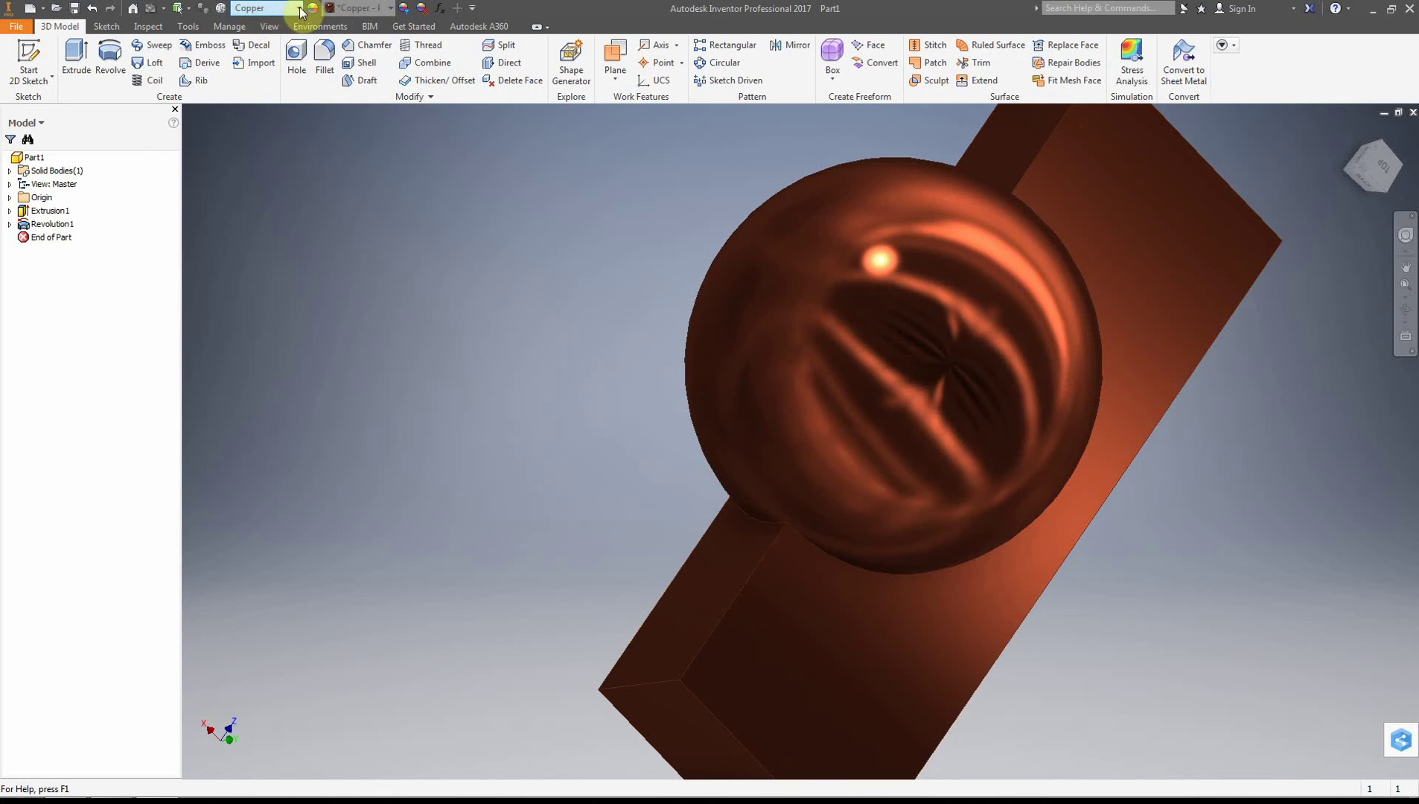
{"action": "left_click", "coordinate": [300, 9]}
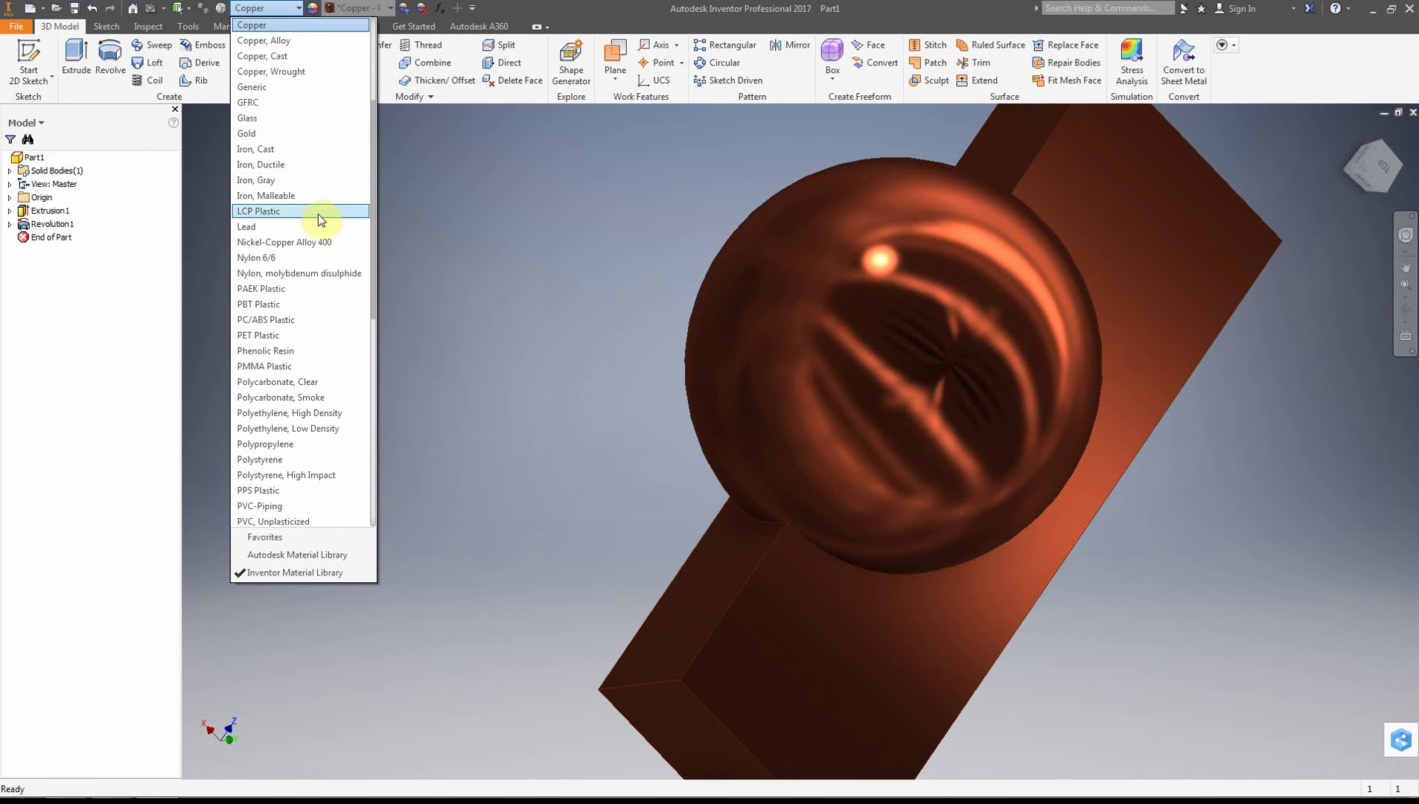
{"action": "left_click", "coordinate": [317, 215]}
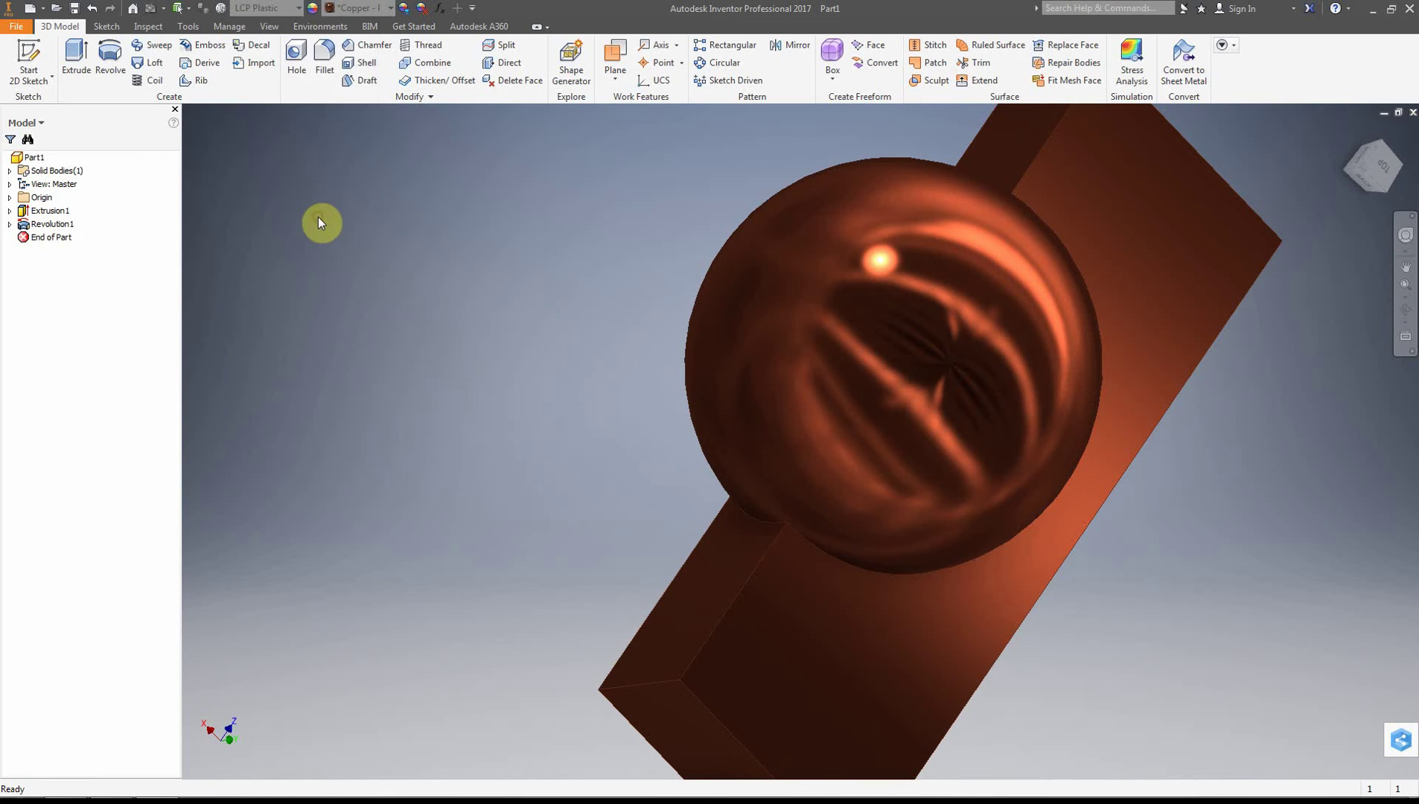
{"action": "left_click", "coordinate": [387, 9]}
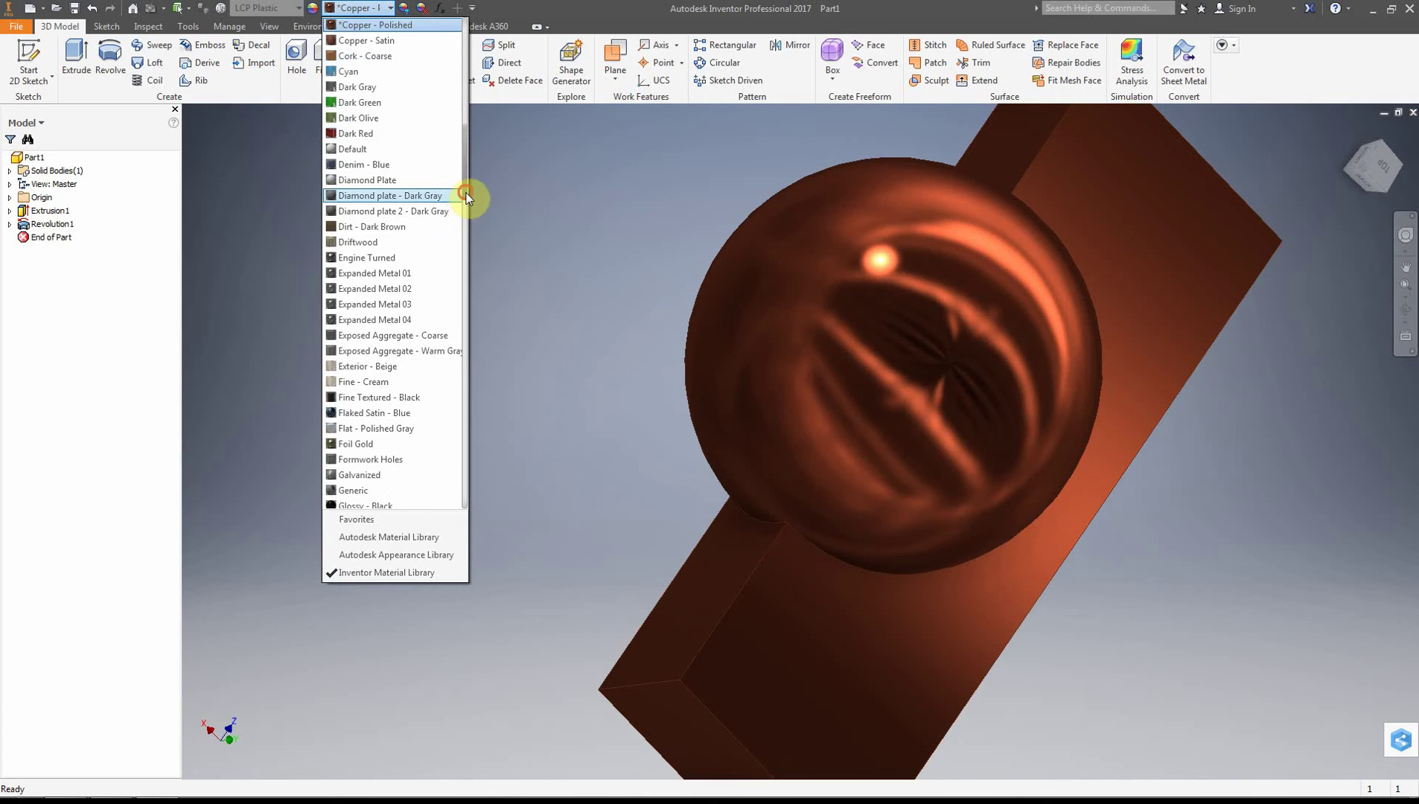
{"action": "left_click_drag", "start_coordinate": [465, 197], "coordinate": [425, 37]}
{"action": "left_click", "coordinate": [395, 26]}
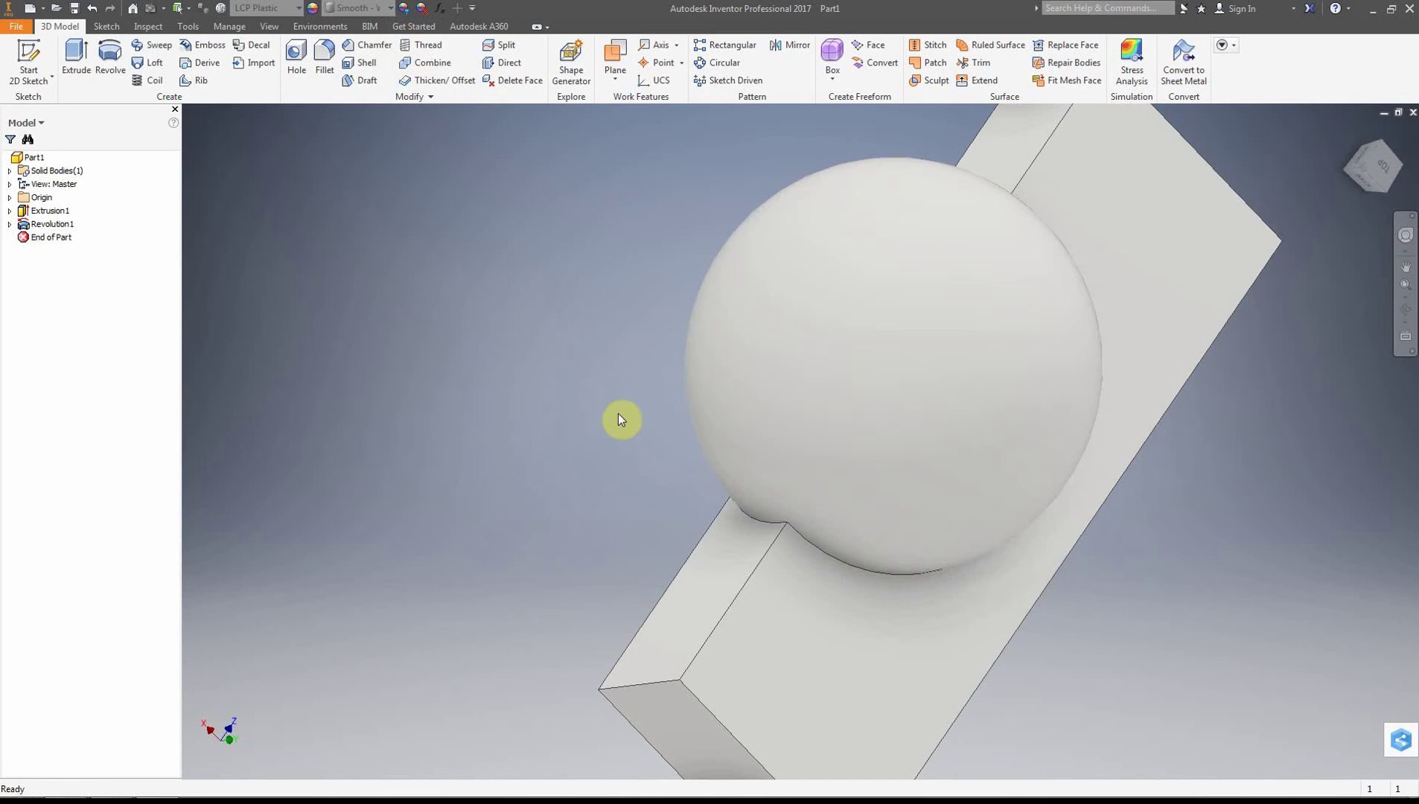
Step: Try Rubber as the part's material, and switch it back to LCP Plastic
{"action": "left_click", "coordinate": [291, 8]}
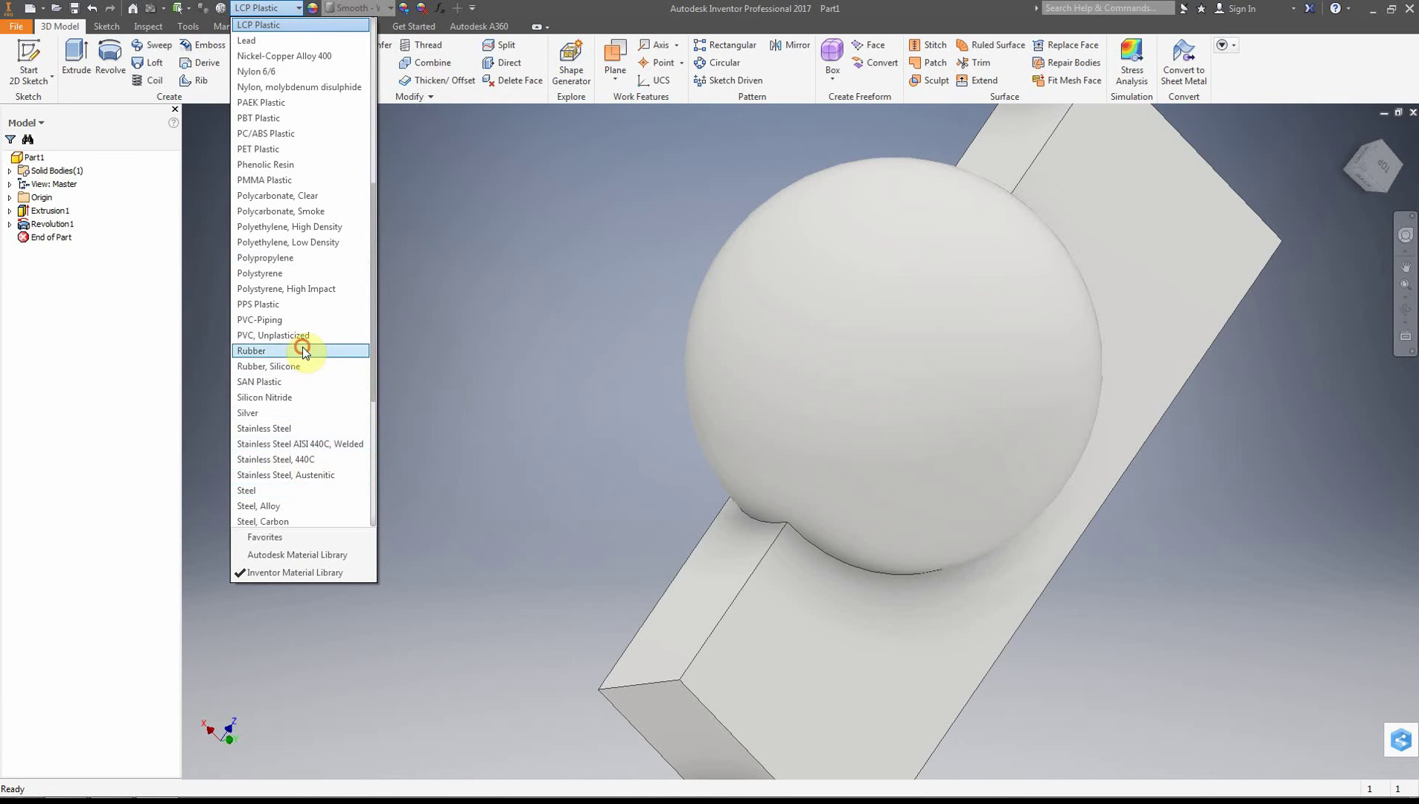
{"action": "left_click", "coordinate": [303, 350]}
{"action": "left_click", "coordinate": [297, 8]}
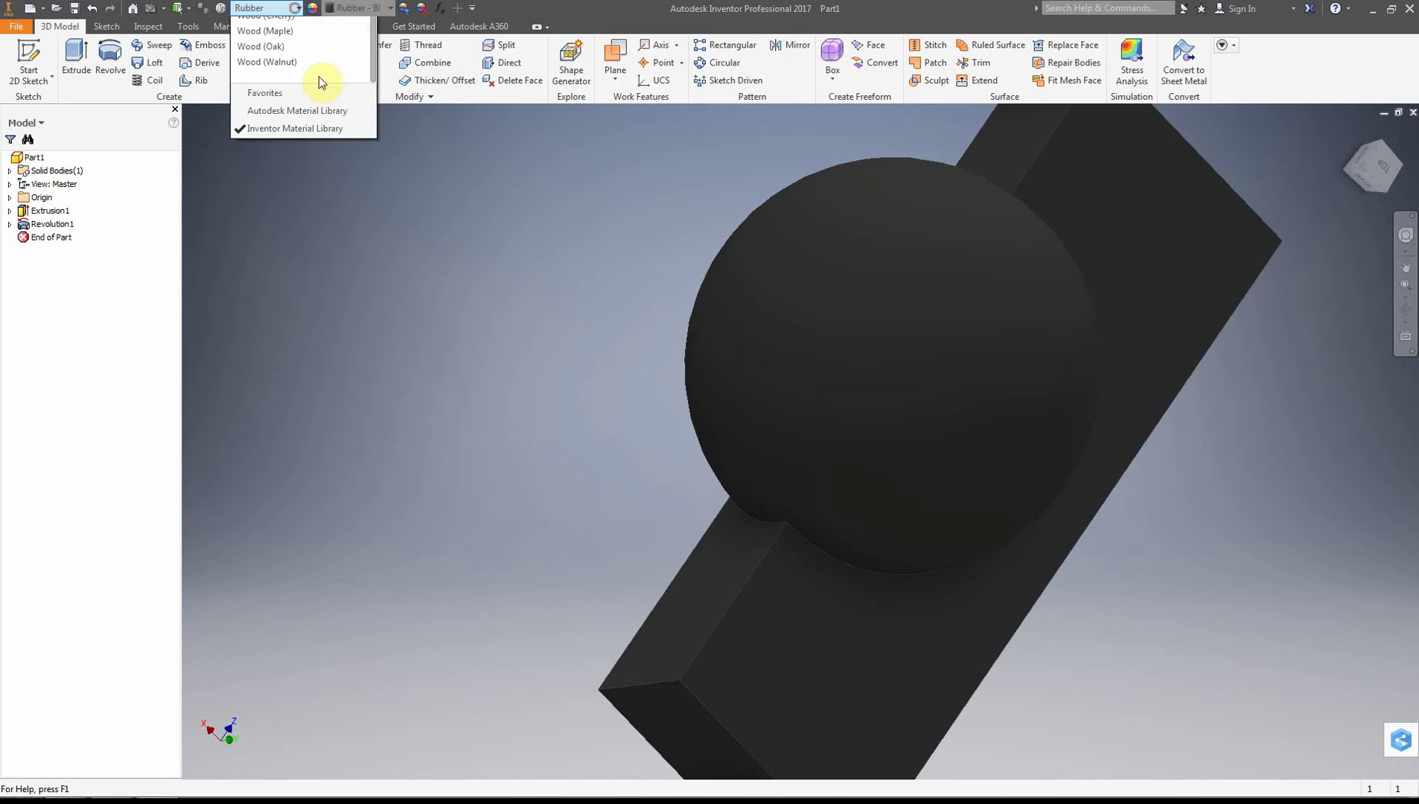
{"action": "scroll", "coordinate": [375, 301], "scroll_direction": "up", "scroll_amount": 5}
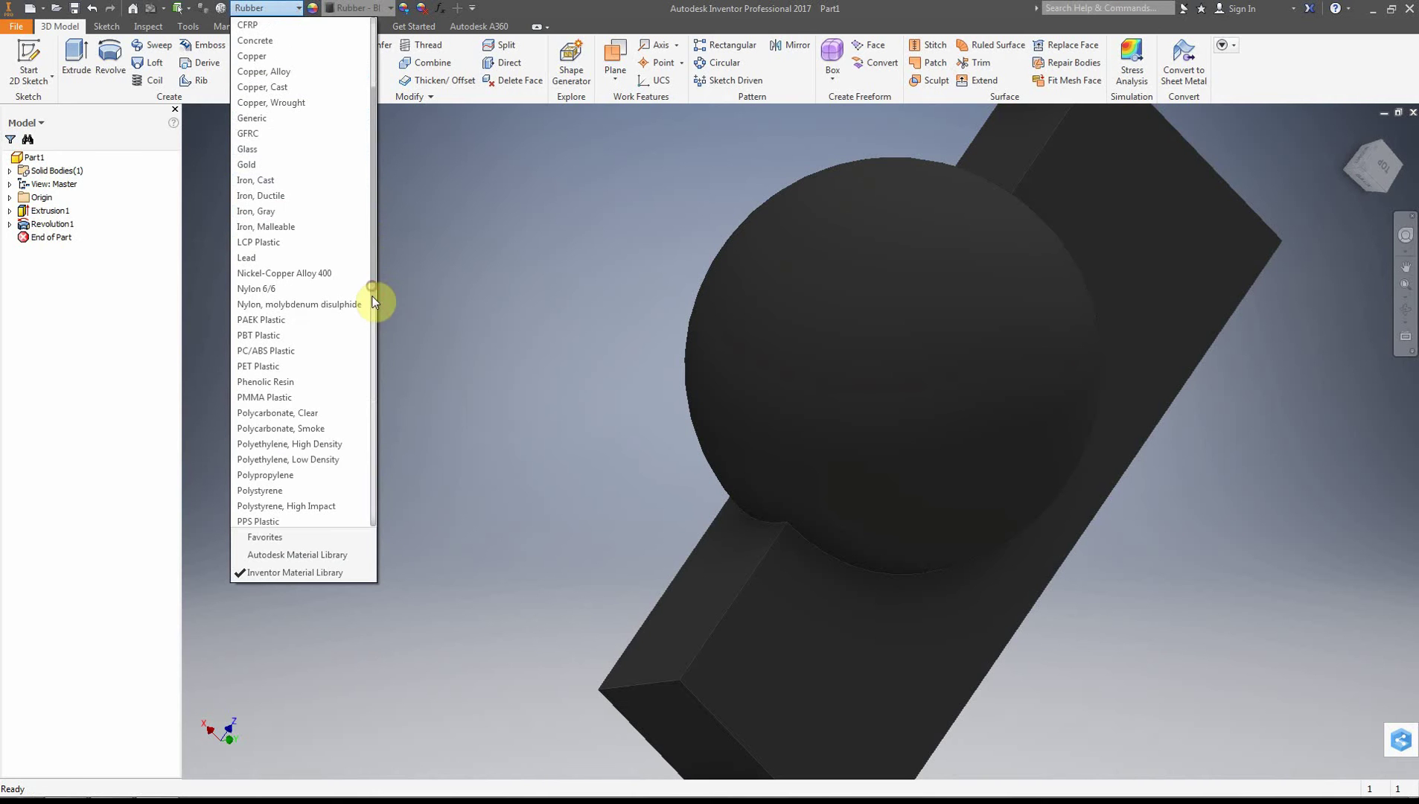
{"action": "left_click", "coordinate": [268, 243]}
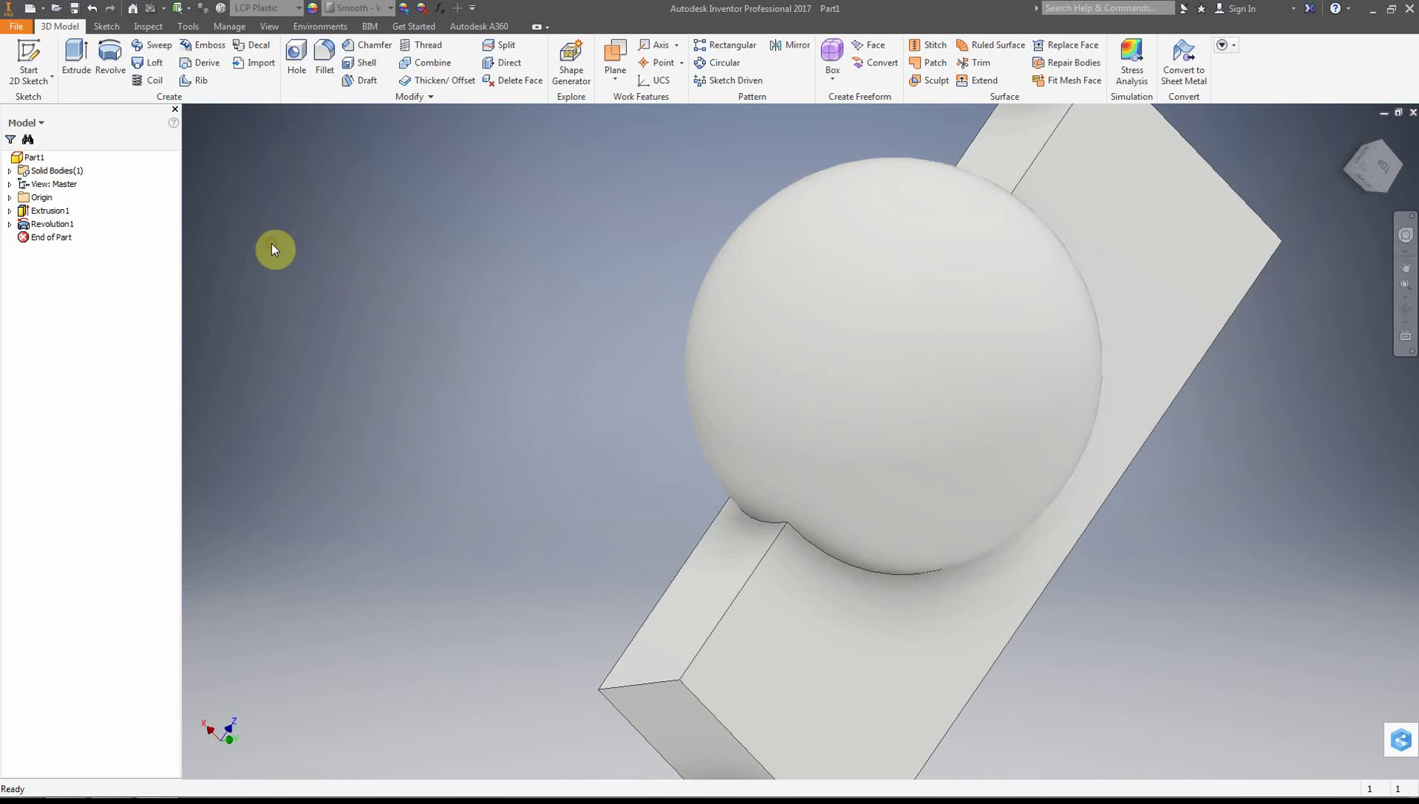
{"action": "left_click", "coordinate": [390, 7]}
{"action": "left_click", "coordinate": [390, 7]}
{"action": "left_click", "coordinate": [307, 10]}
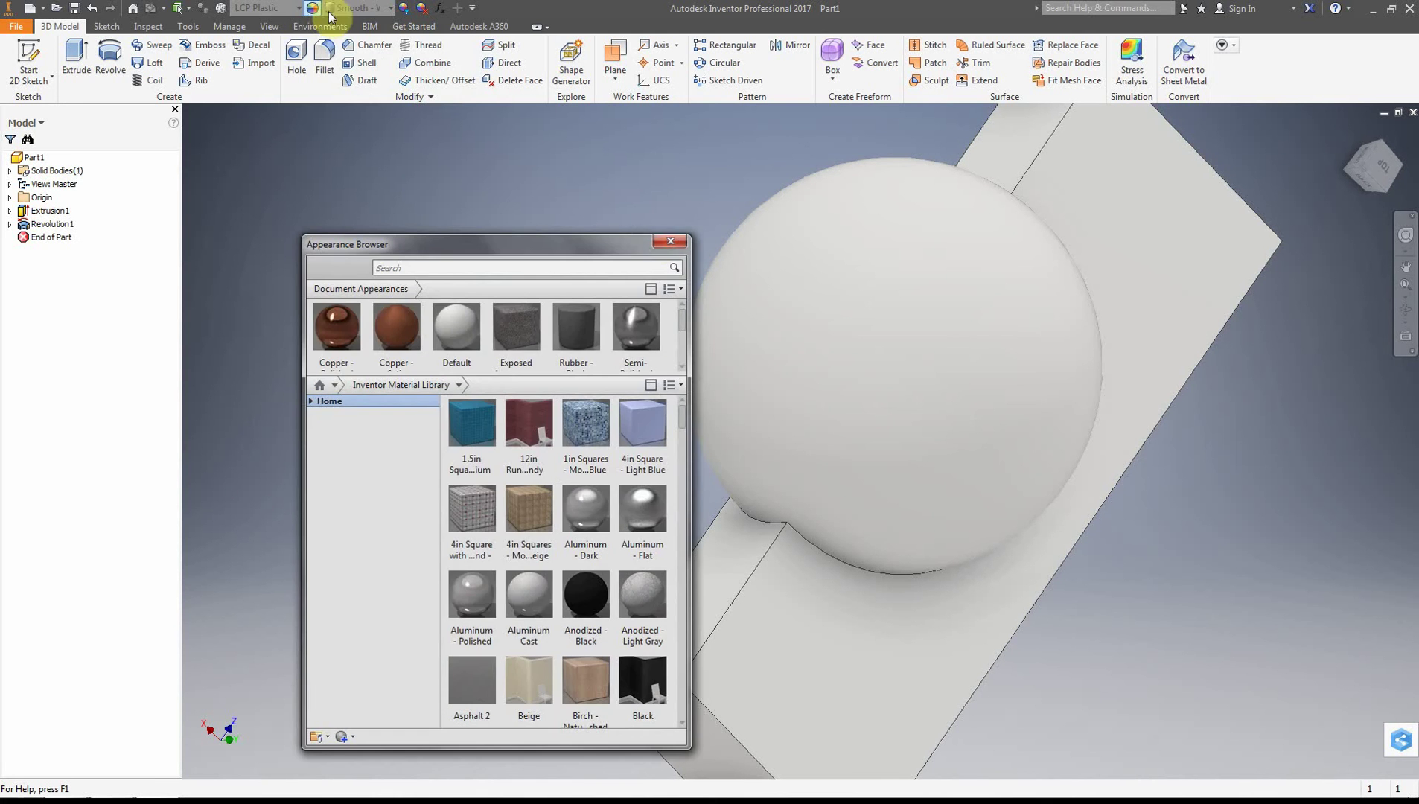
{"action": "left_click", "coordinate": [308, 9]}
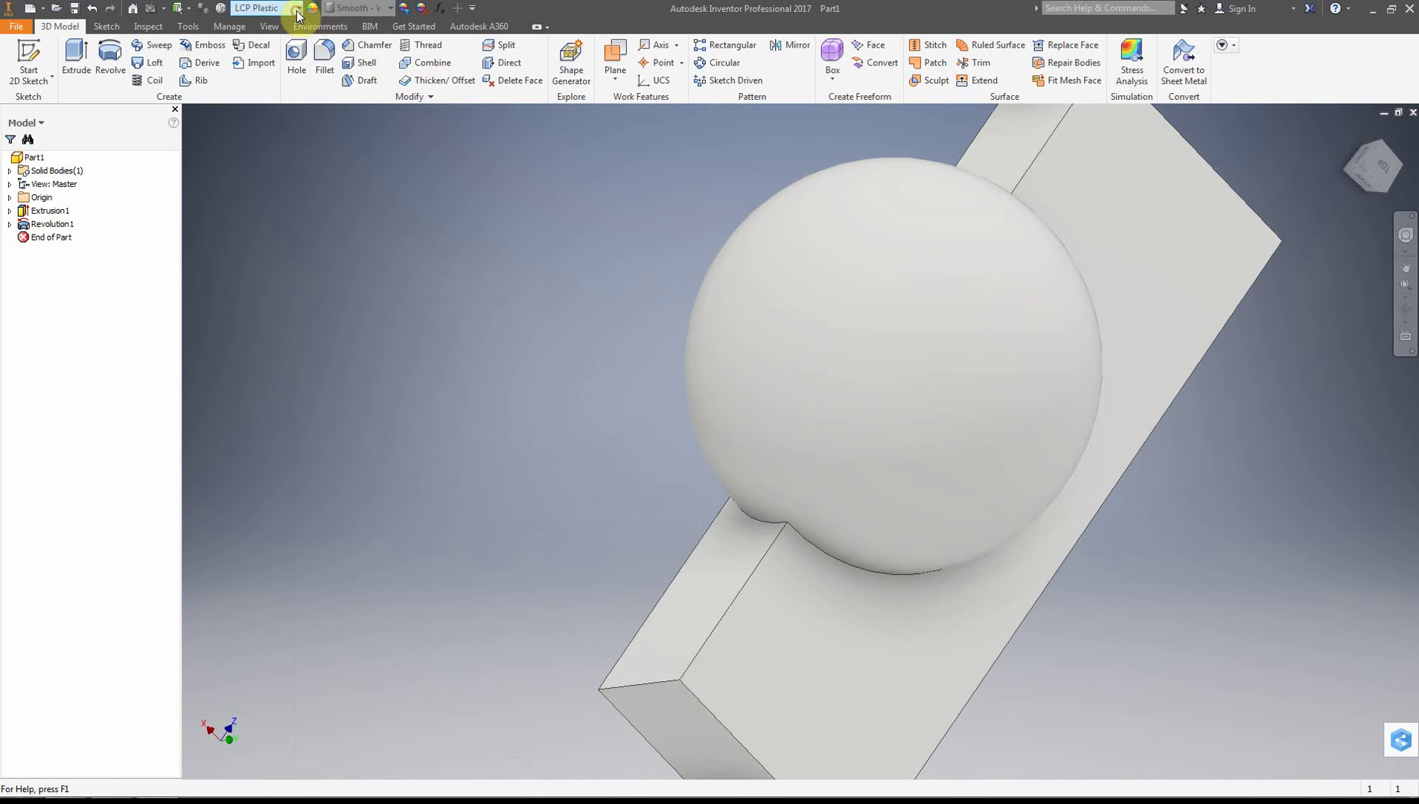
Step: Set the part's material to PC/ABS Plastic
{"action": "left_click", "coordinate": [297, 10]}
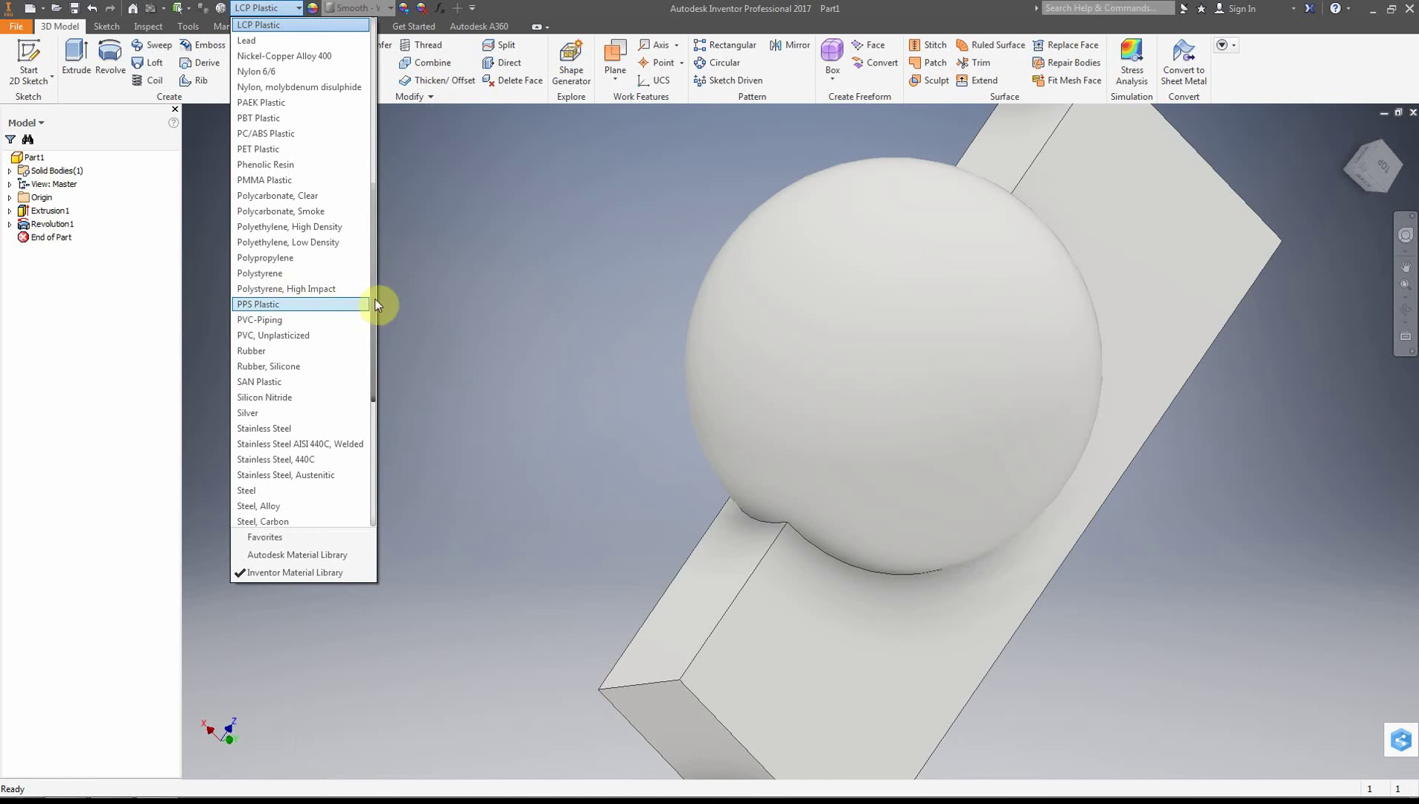
{"action": "left_click_drag", "start_coordinate": [374, 247], "coordinate": [384, 58]}
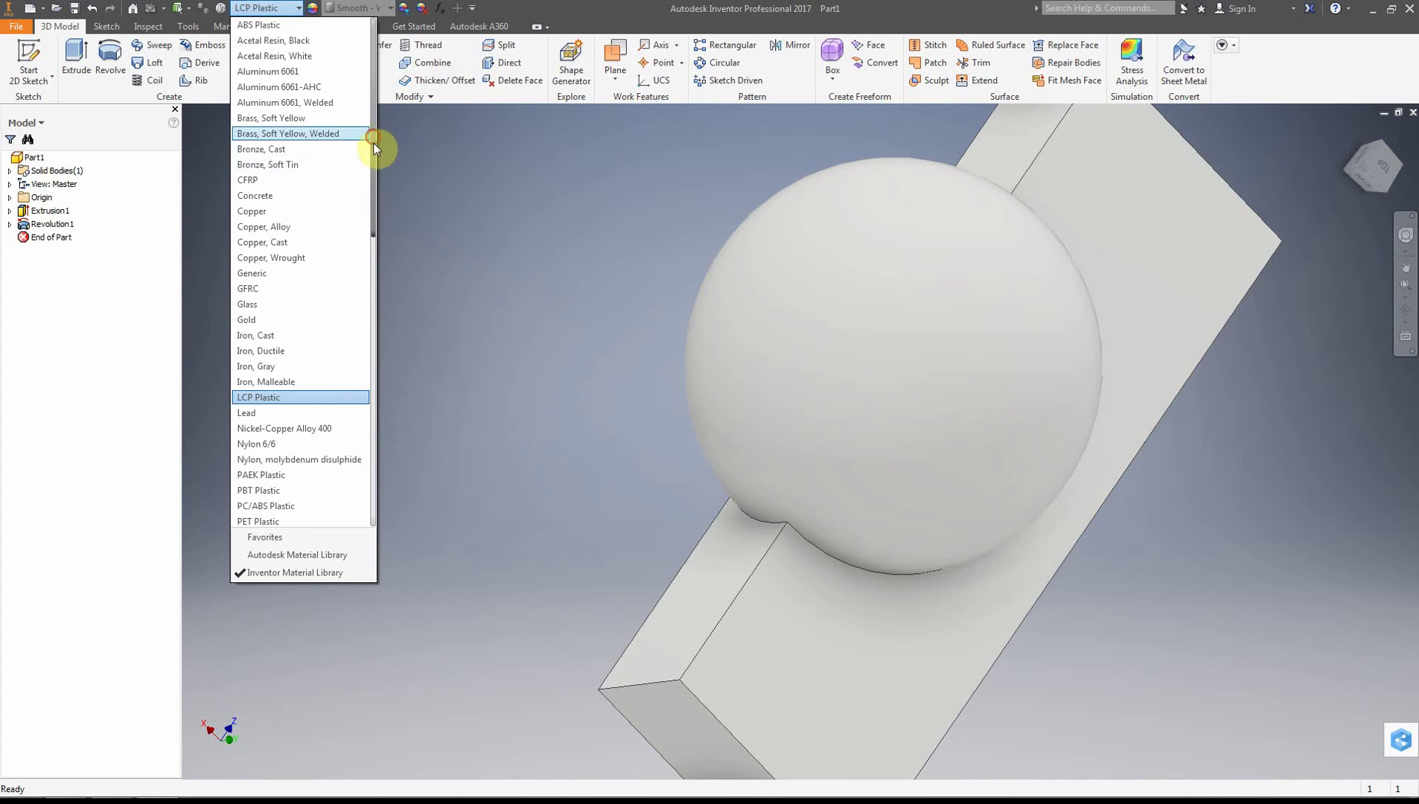
{"action": "left_click_drag", "start_coordinate": [372, 142], "coordinate": [385, 320]}
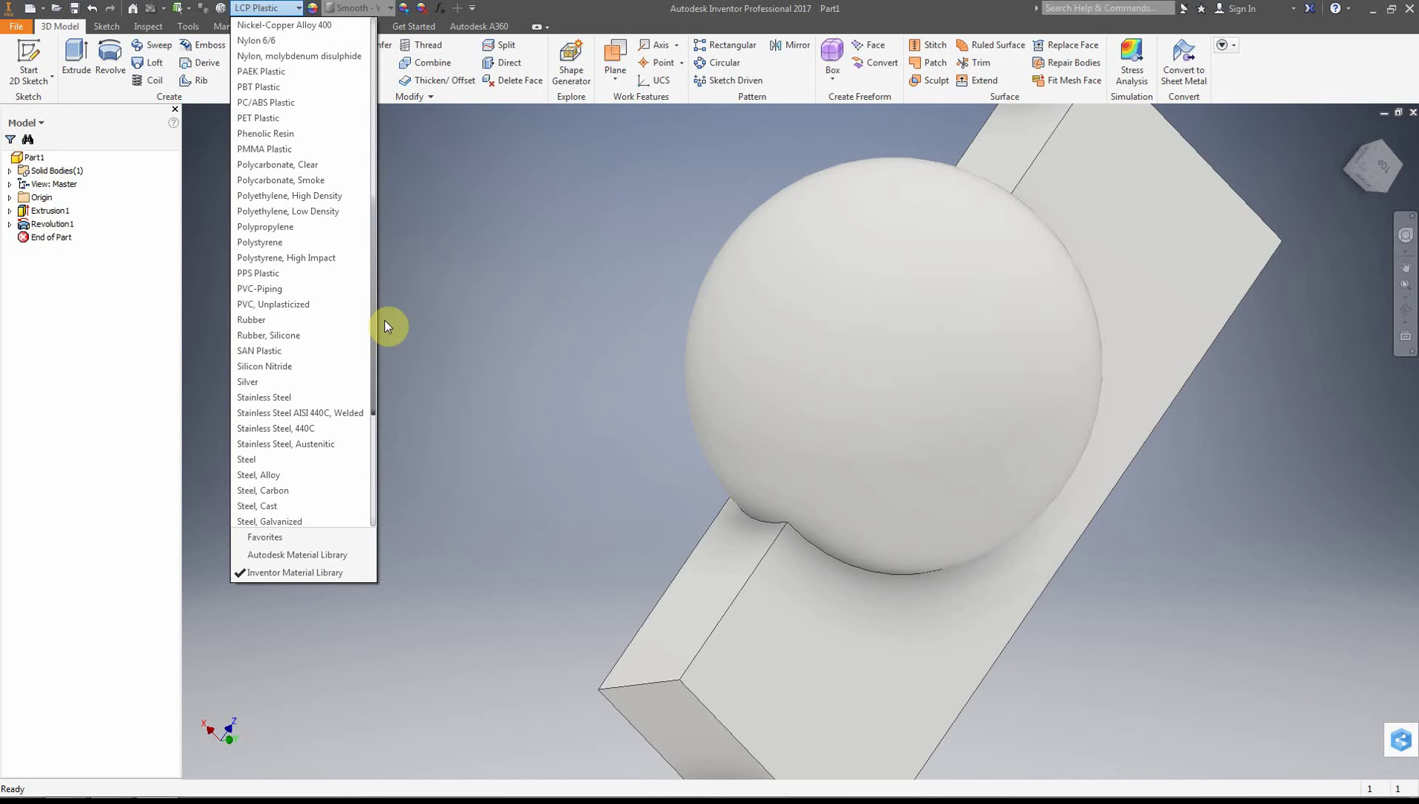
{"action": "left_click", "coordinate": [293, 102]}
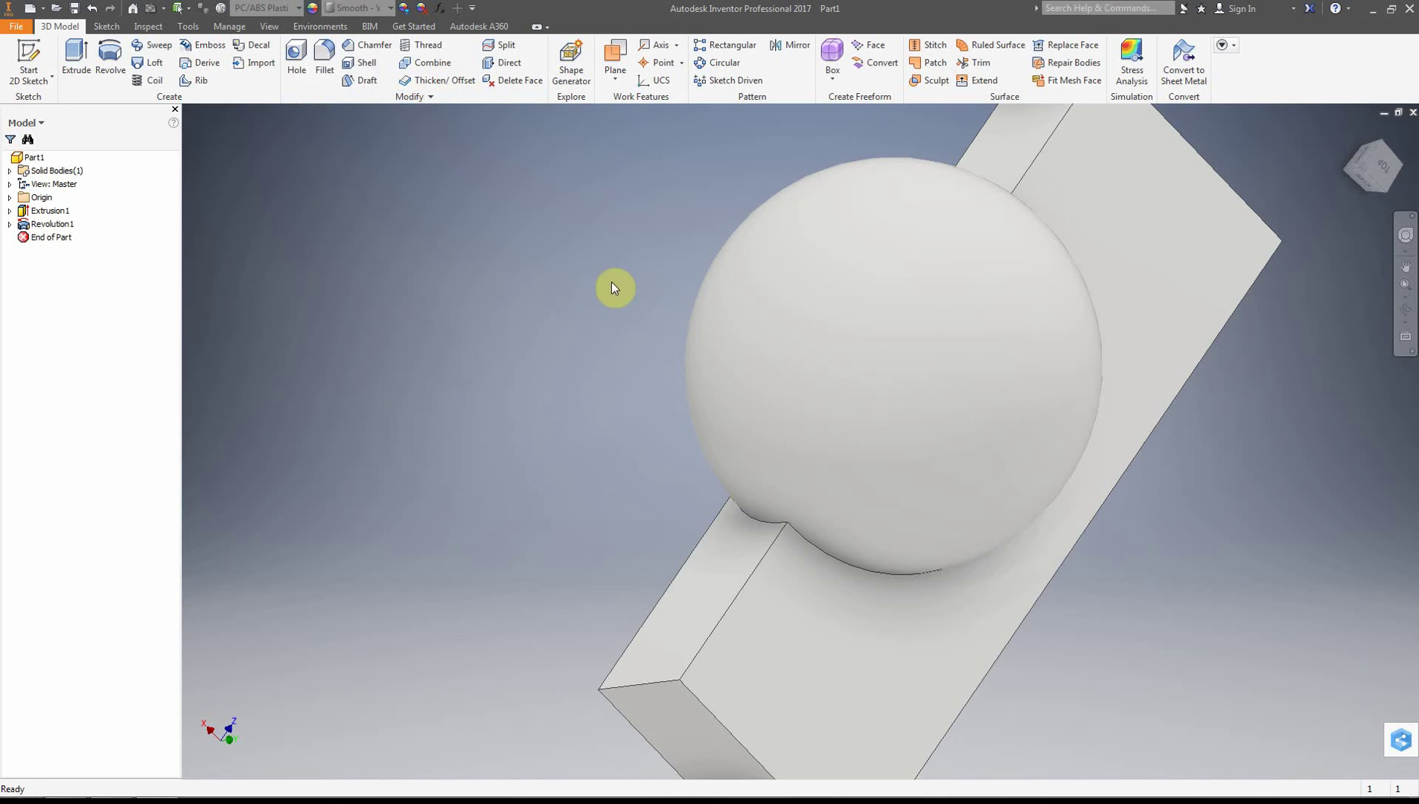
Step: Look through the range of appearances available in the Inventor Material Library
{"action": "left_click", "coordinate": [370, 8]}
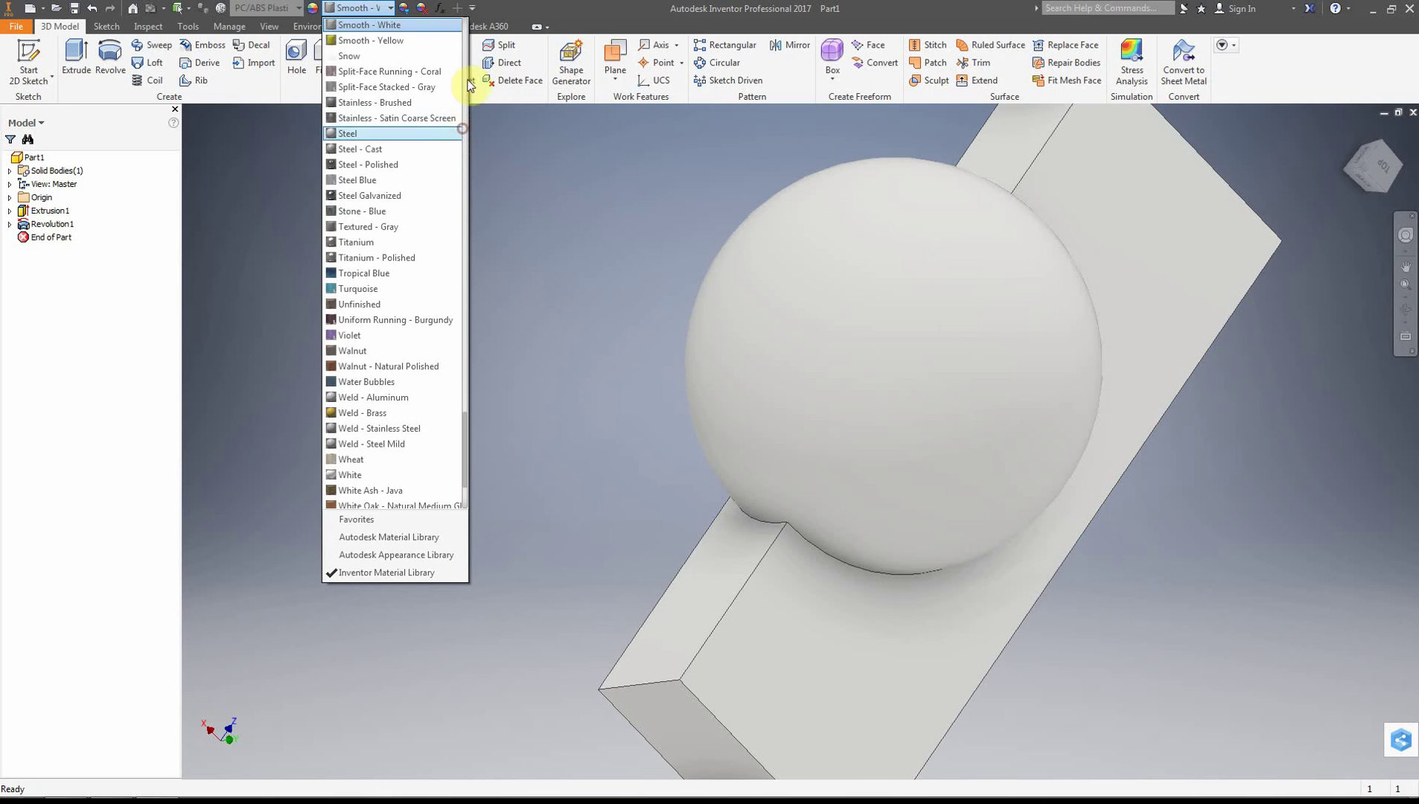
{"action": "left_click", "coordinate": [463, 128]}
{"action": "left_click", "coordinate": [463, 61]}
{"action": "left_click_drag", "start_coordinate": [466, 289], "coordinate": [464, 18]}
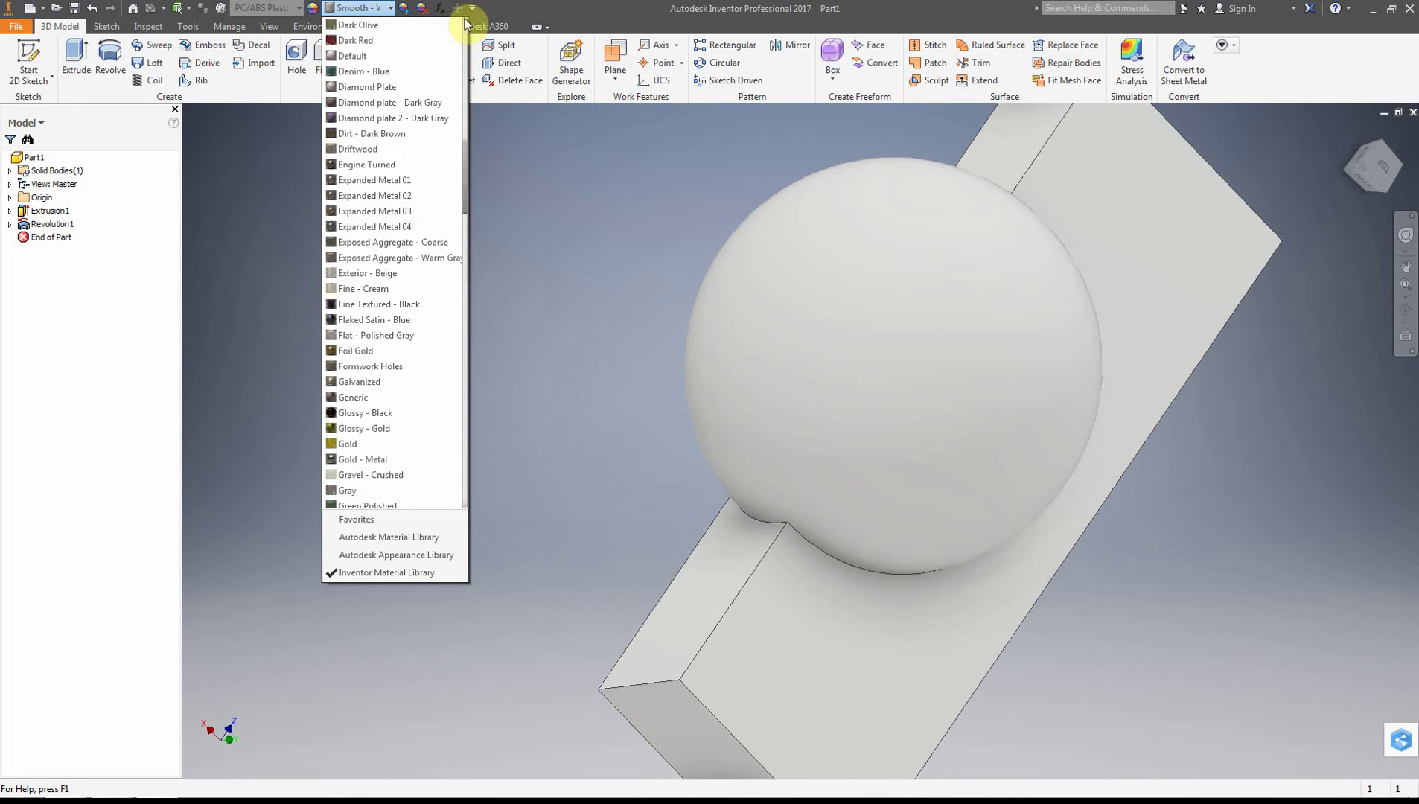
{"action": "scroll", "coordinate": [465, 23], "scroll_direction": "up", "scroll_amount": 10}
{"action": "scroll", "coordinate": [462, 60], "scroll_direction": "down", "scroll_amount": 20}
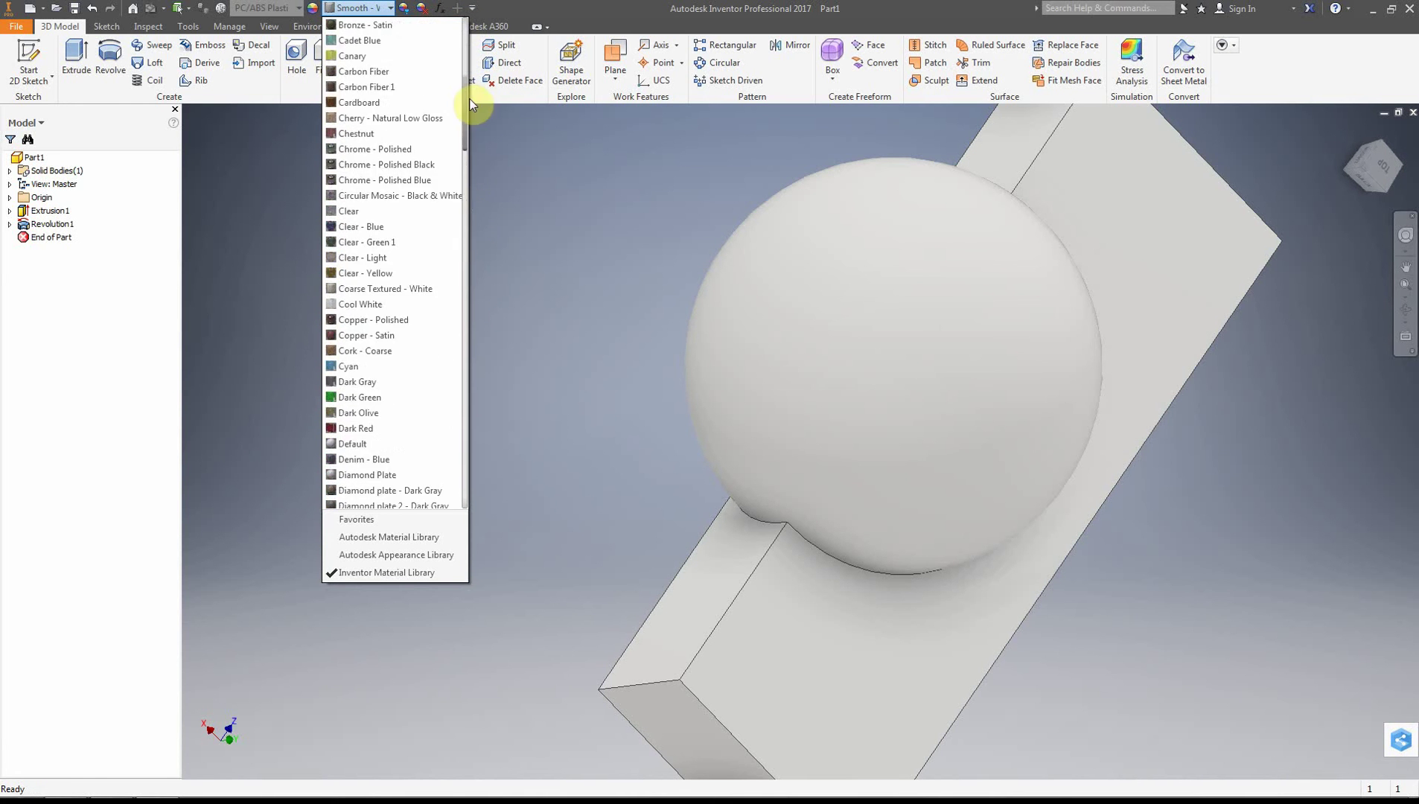
{"action": "scroll", "coordinate": [468, 82], "scroll_direction": "up", "scroll_amount": 20}
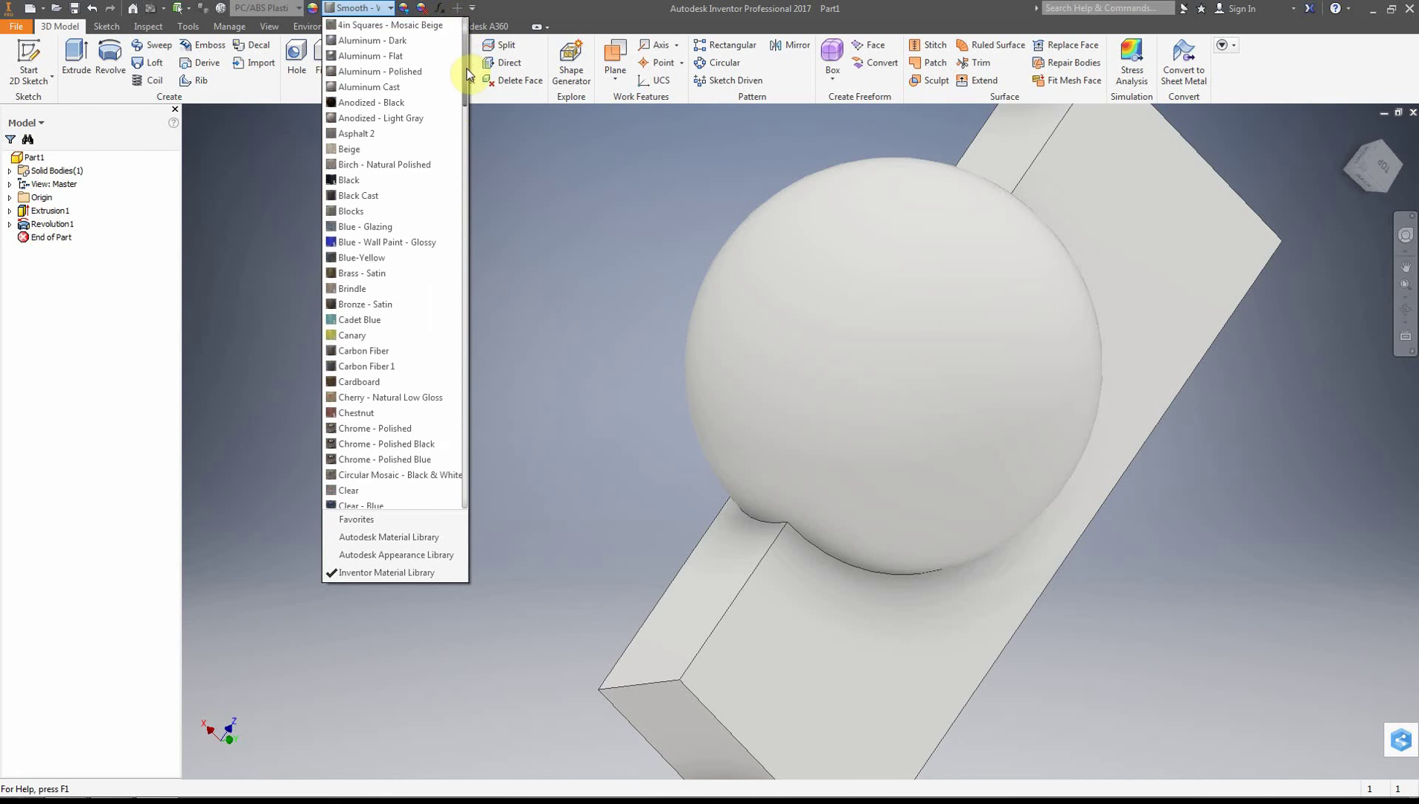
{"action": "scroll", "coordinate": [465, 67], "scroll_direction": "down", "scroll_amount": 5}
{"action": "left_click_drag", "start_coordinate": [469, 93], "coordinate": [456, 491]}
{"action": "left_click", "coordinate": [520, 455]}
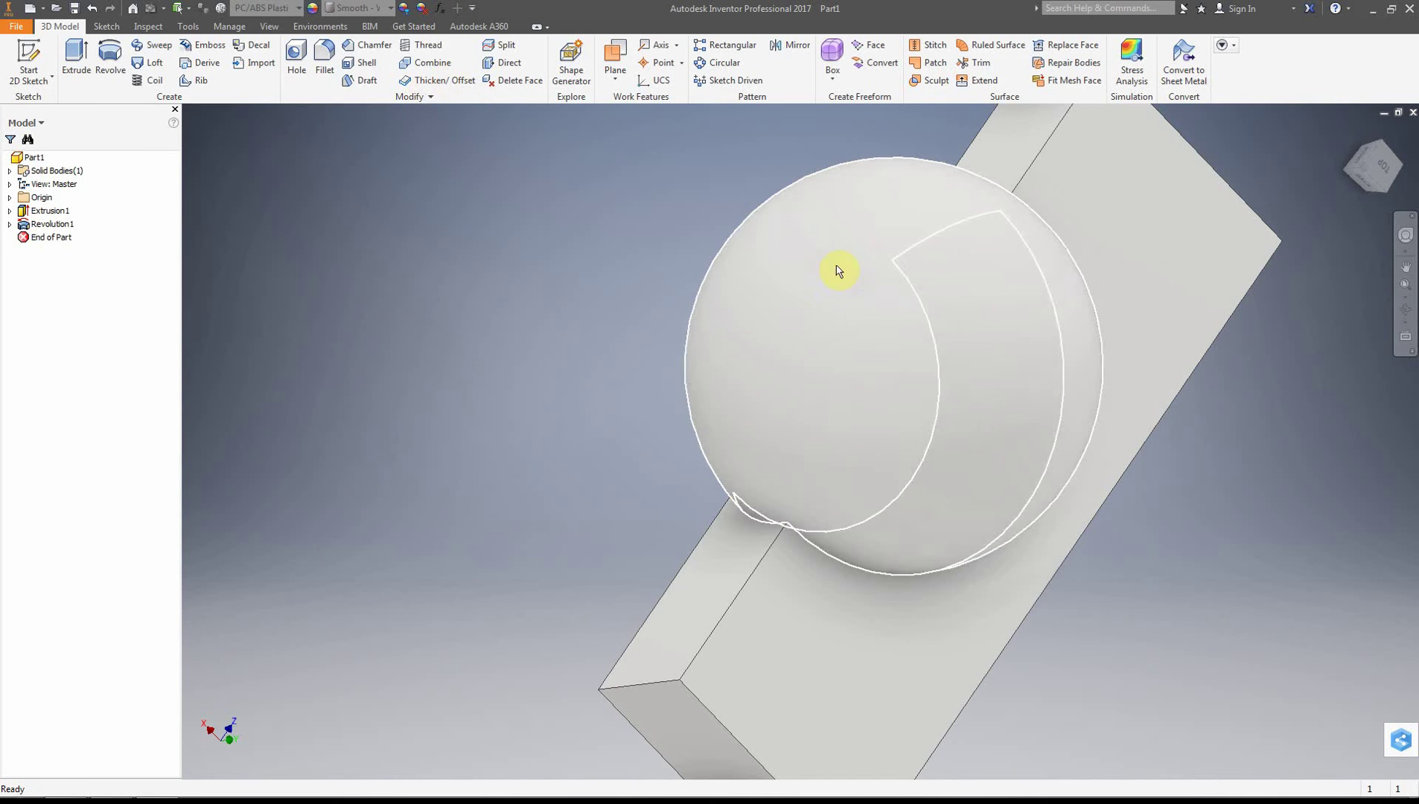
Step: Override the part's appearance with Smooth - Red
{"action": "left_click", "coordinate": [361, 8]}
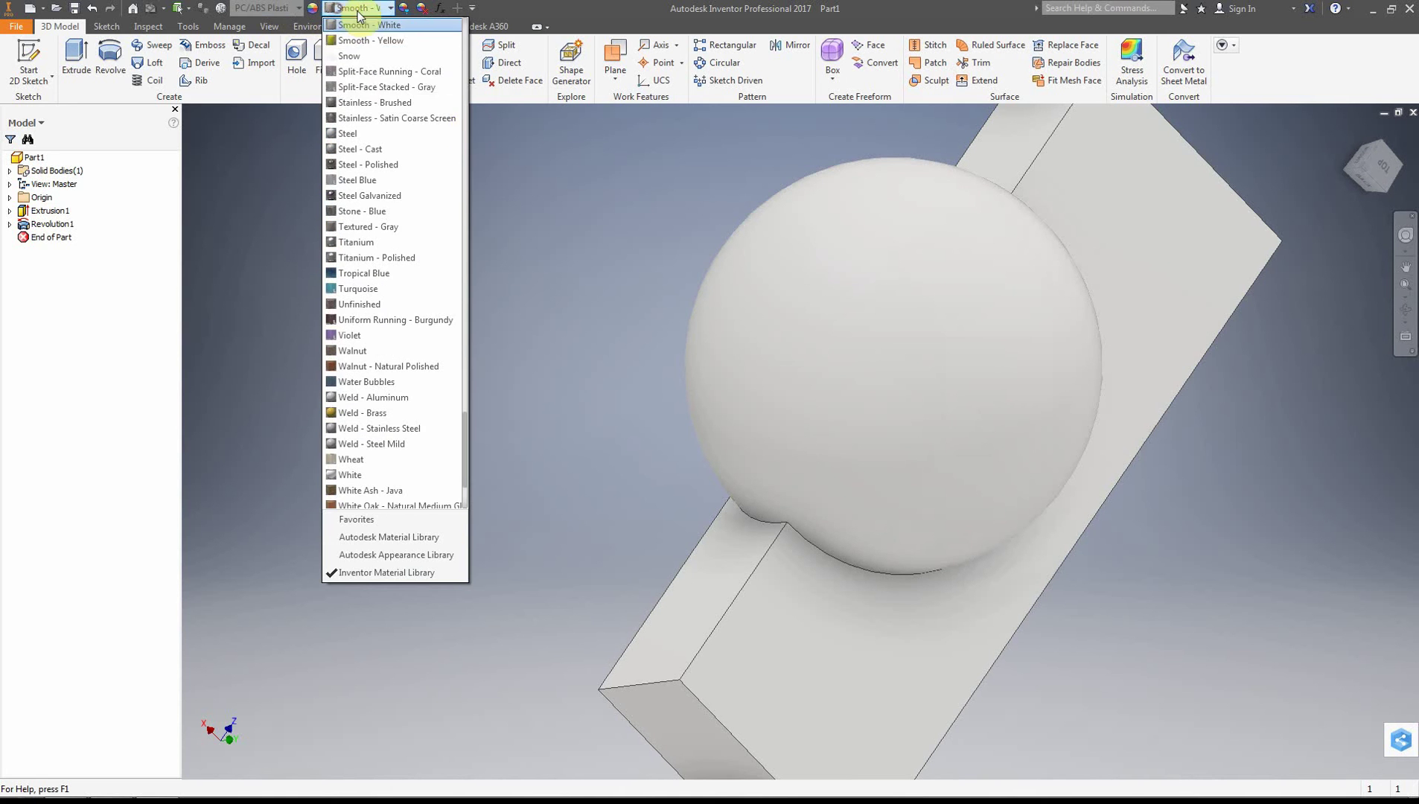
{"action": "left_click_drag", "start_coordinate": [464, 455], "coordinate": [462, 443]}
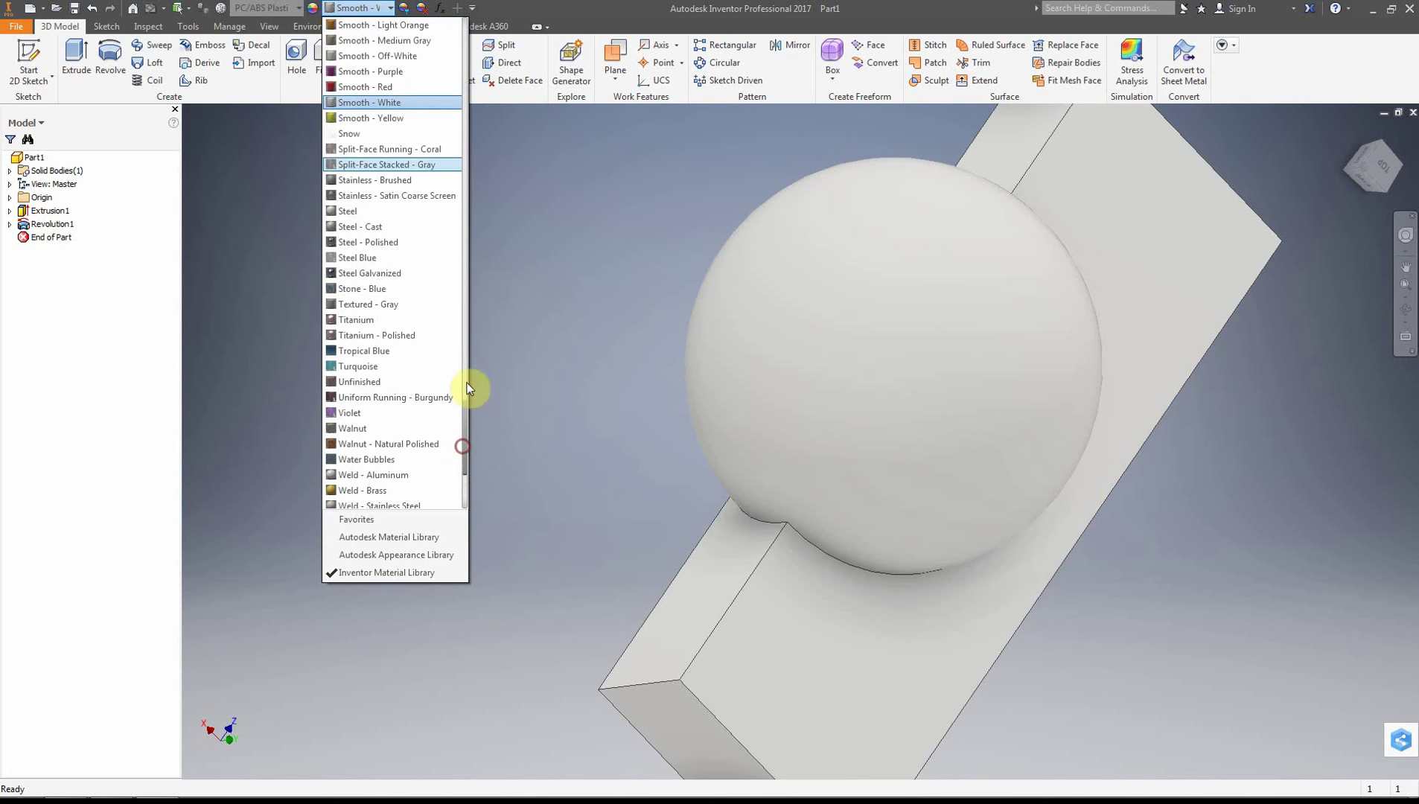
{"action": "left_click", "coordinate": [390, 87]}
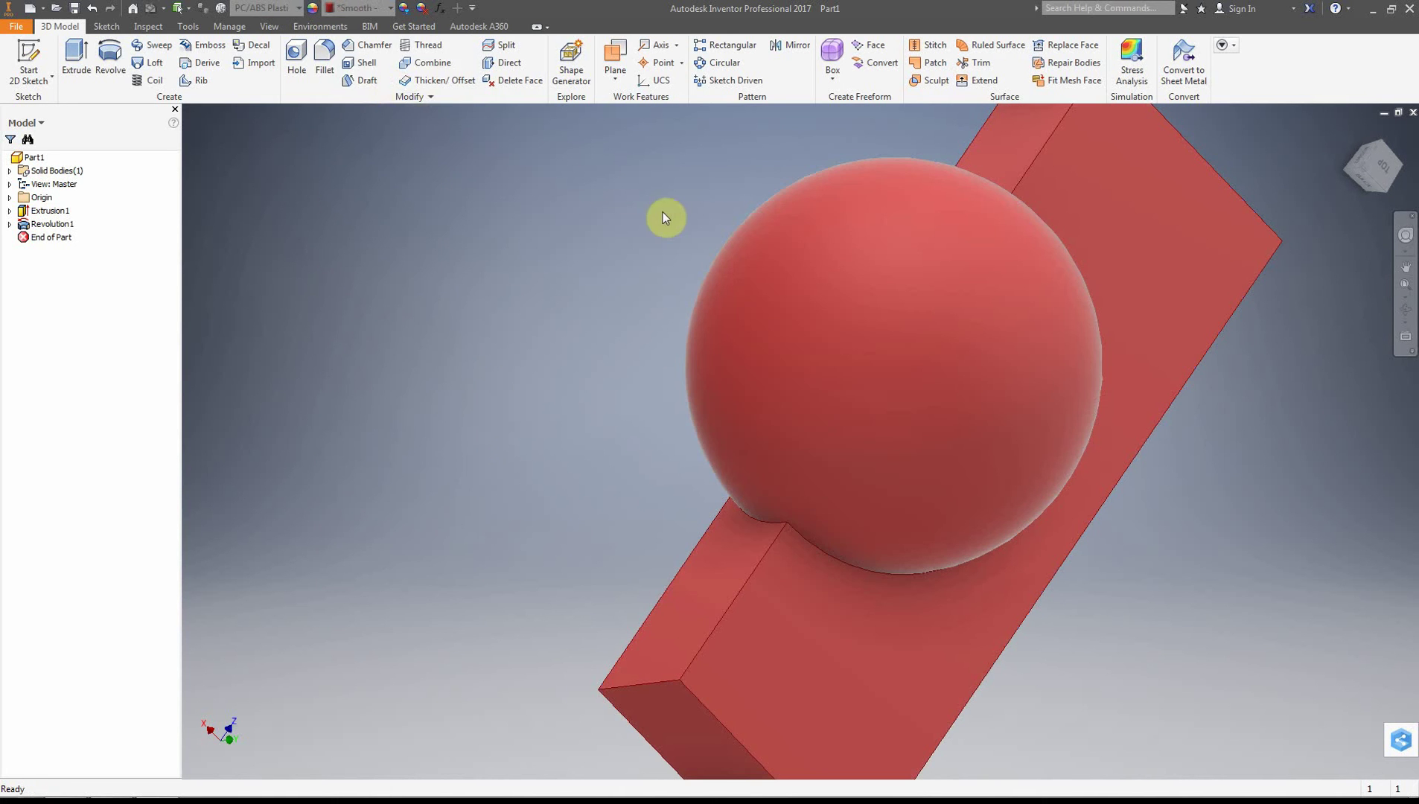
Step: Try Smooth - Purple as the part's appearance, and undo both smooth colour overrides
{"action": "left_click", "coordinate": [387, 10]}
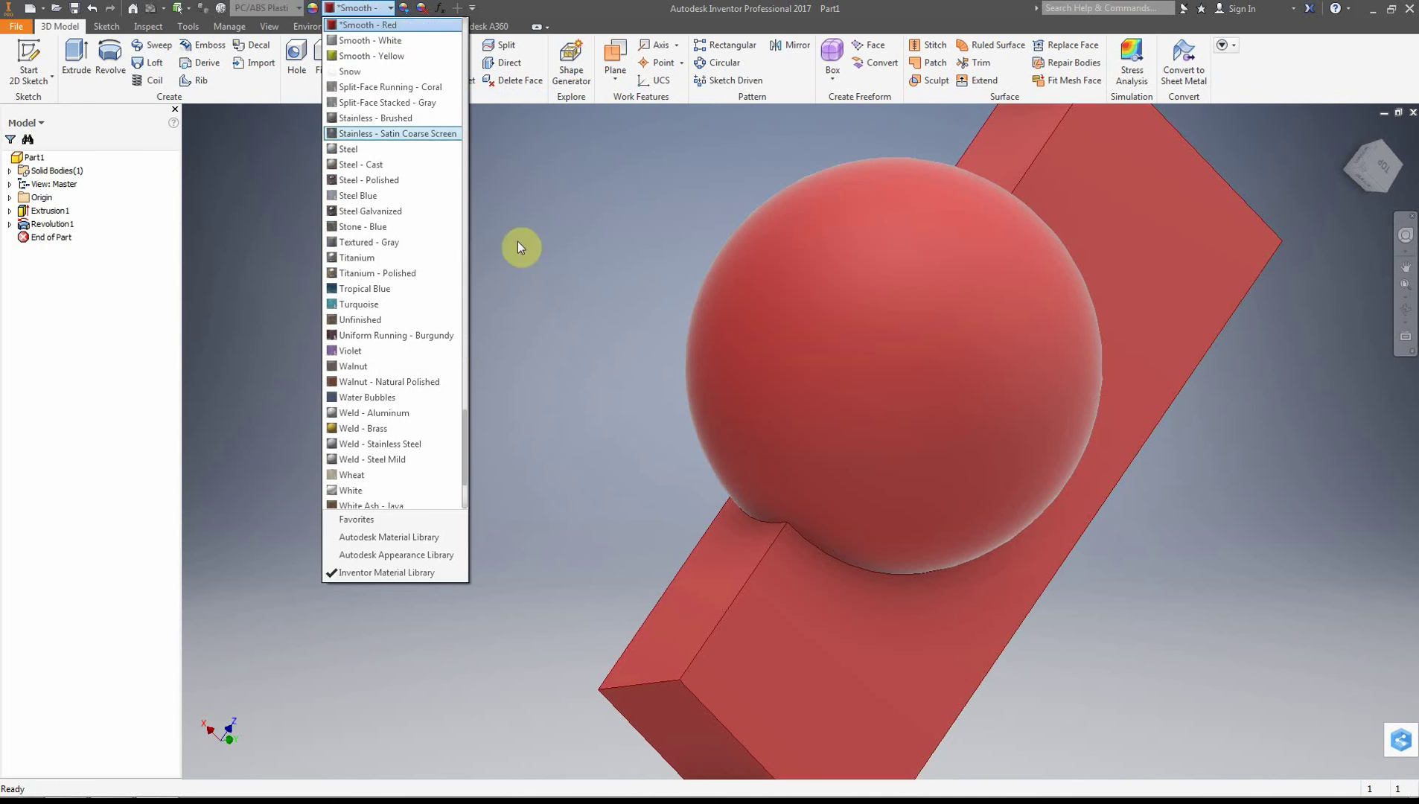
{"action": "left_click_drag", "start_coordinate": [463, 450], "coordinate": [463, 430]}
{"action": "left_click", "coordinate": [387, 137]}
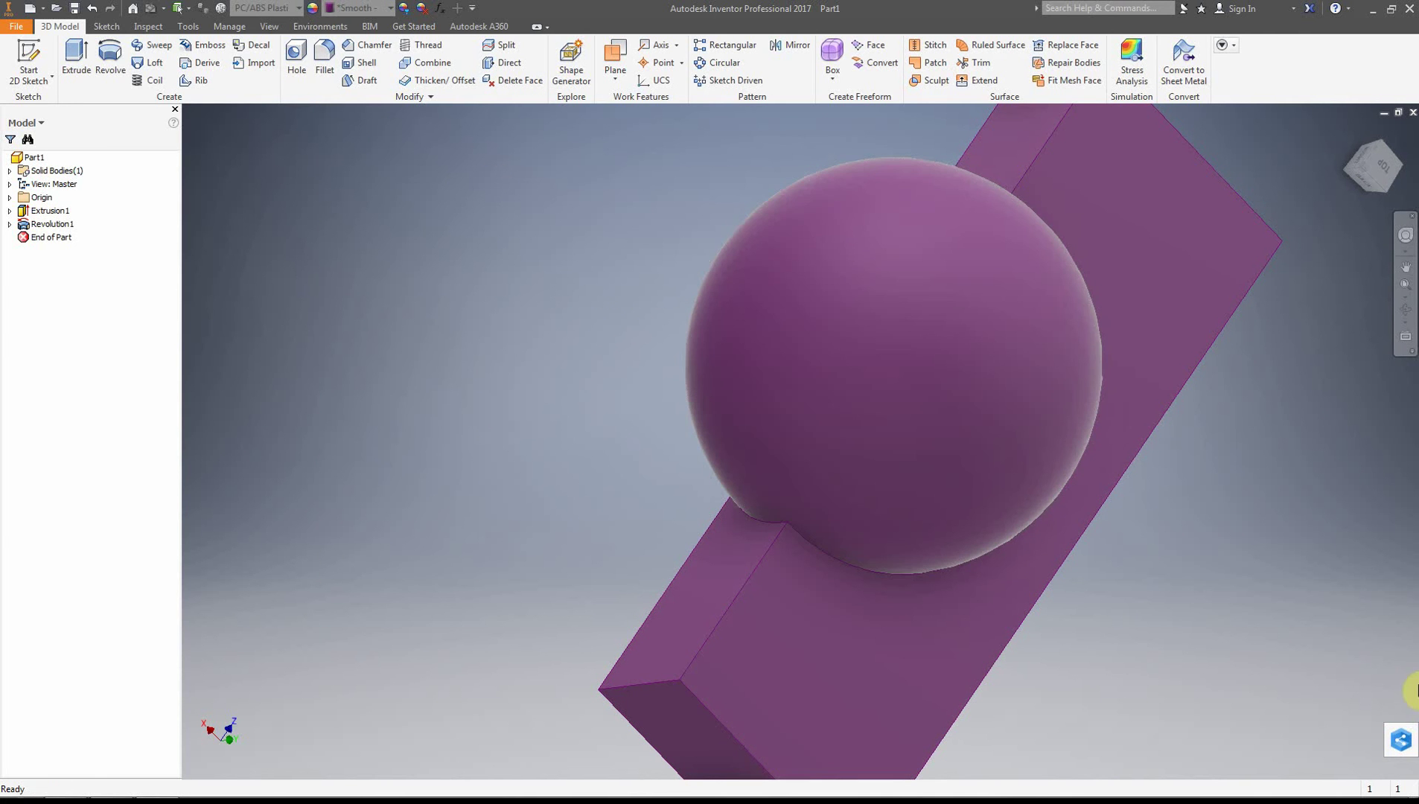
{"action": "mouse_move", "coordinate": [1387, 184]}
{"action": "left_mouse_down"}
{"action": "mouse_move", "coordinate": [1369, 138]}
{"action": "mouse_move", "coordinate": [1351, 190]}
{"action": "mouse_move", "coordinate": [1366, 253]}
{"action": "mouse_move", "coordinate": [237, 273]}
{"action": "left_mouse_up"}
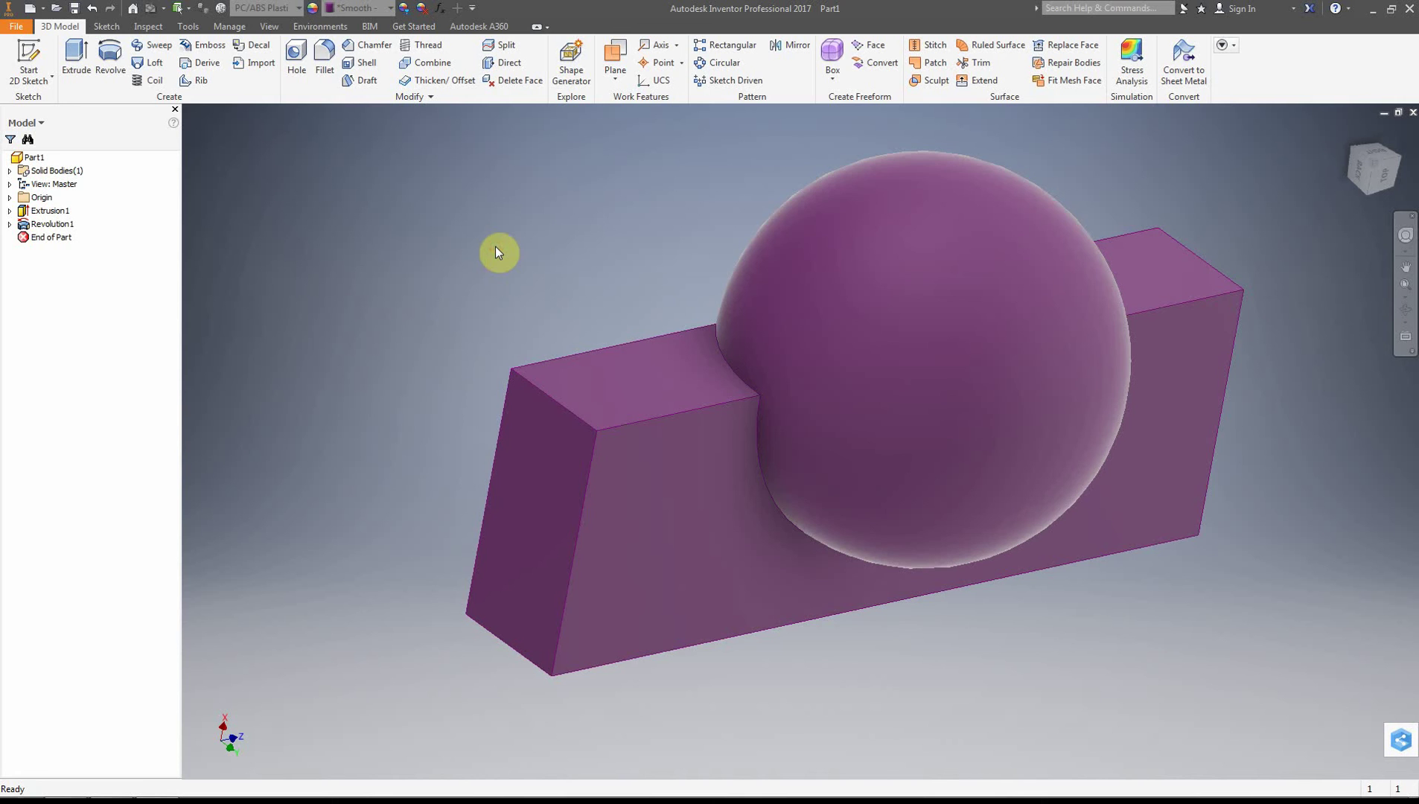
{"action": "key", "text": "ctrl+z"}
{"action": "key", "text": "ctrl+z"}
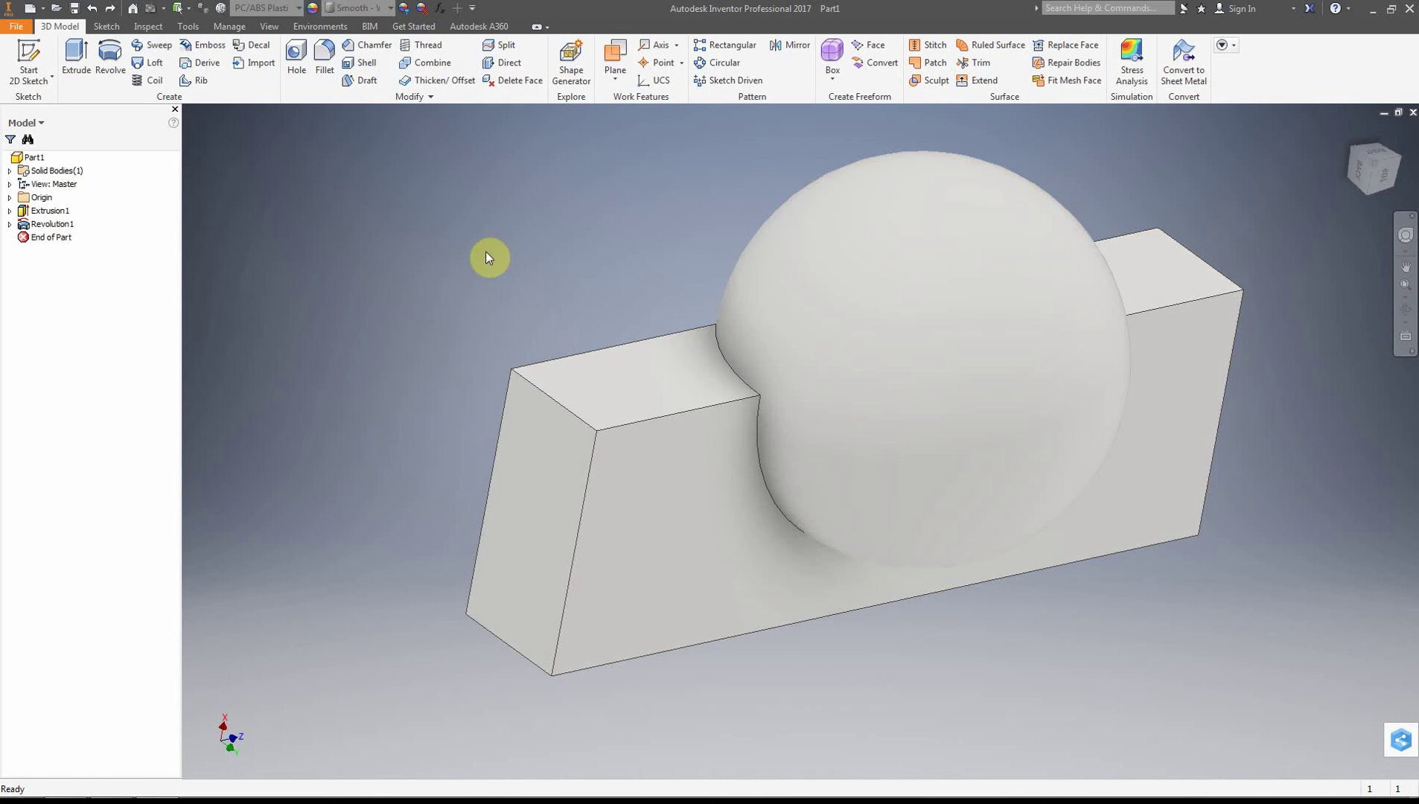
Step: Set the part's material to Generic from the Inventor Material Library
{"action": "left_click", "coordinate": [270, 17]}
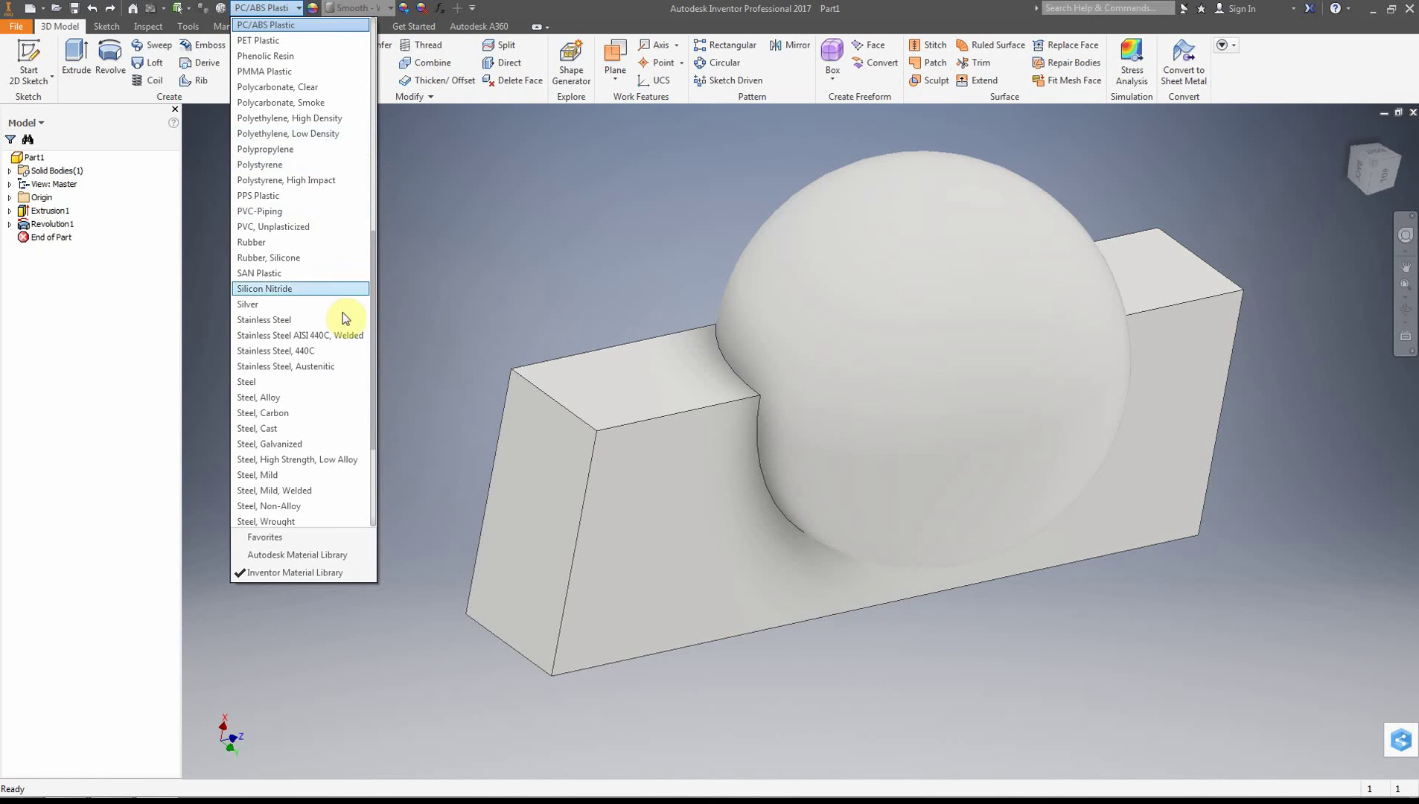
{"action": "left_click", "coordinate": [359, 9]}
{"action": "left_click", "coordinate": [360, 9]}
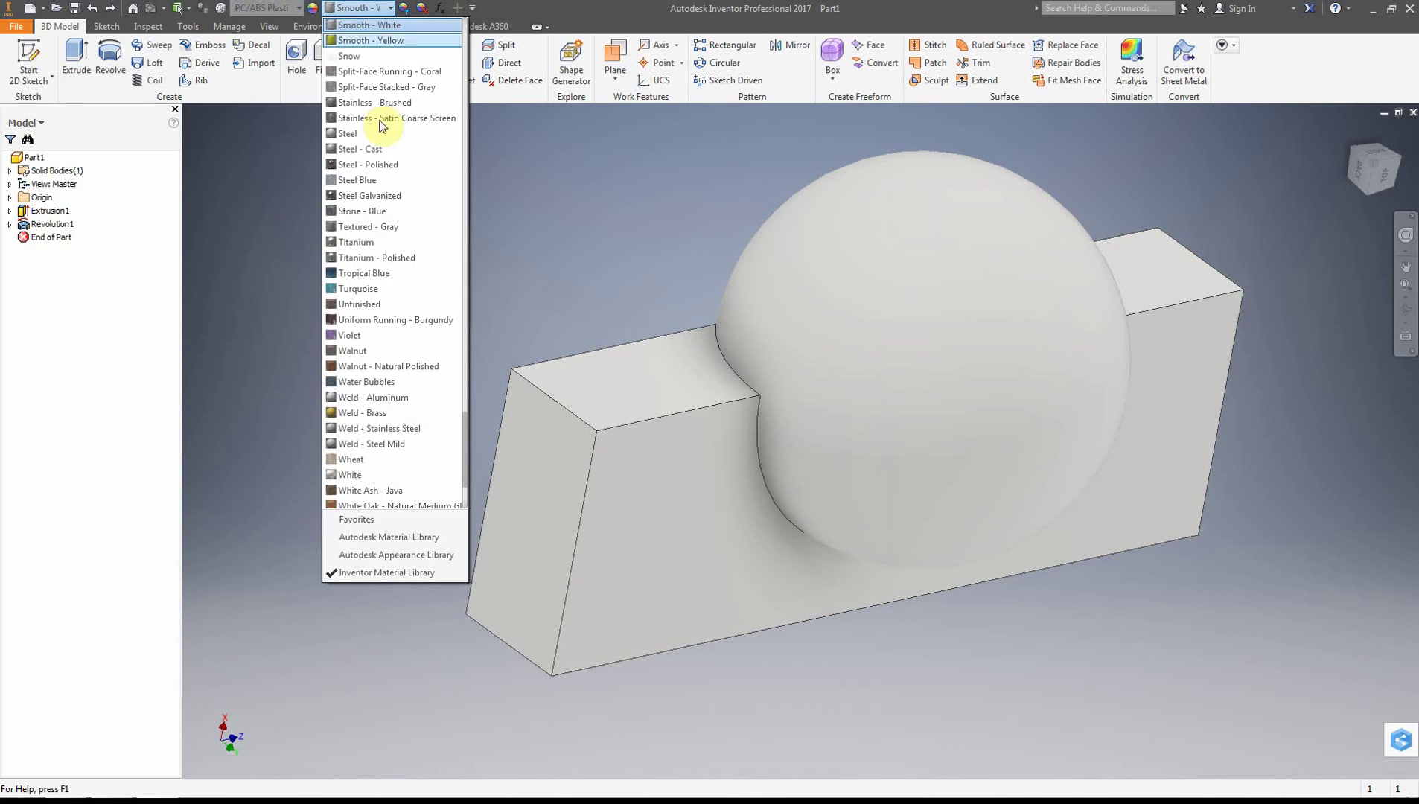
{"action": "left_click", "coordinate": [575, 286]}
{"action": "left_click", "coordinate": [289, 10]}
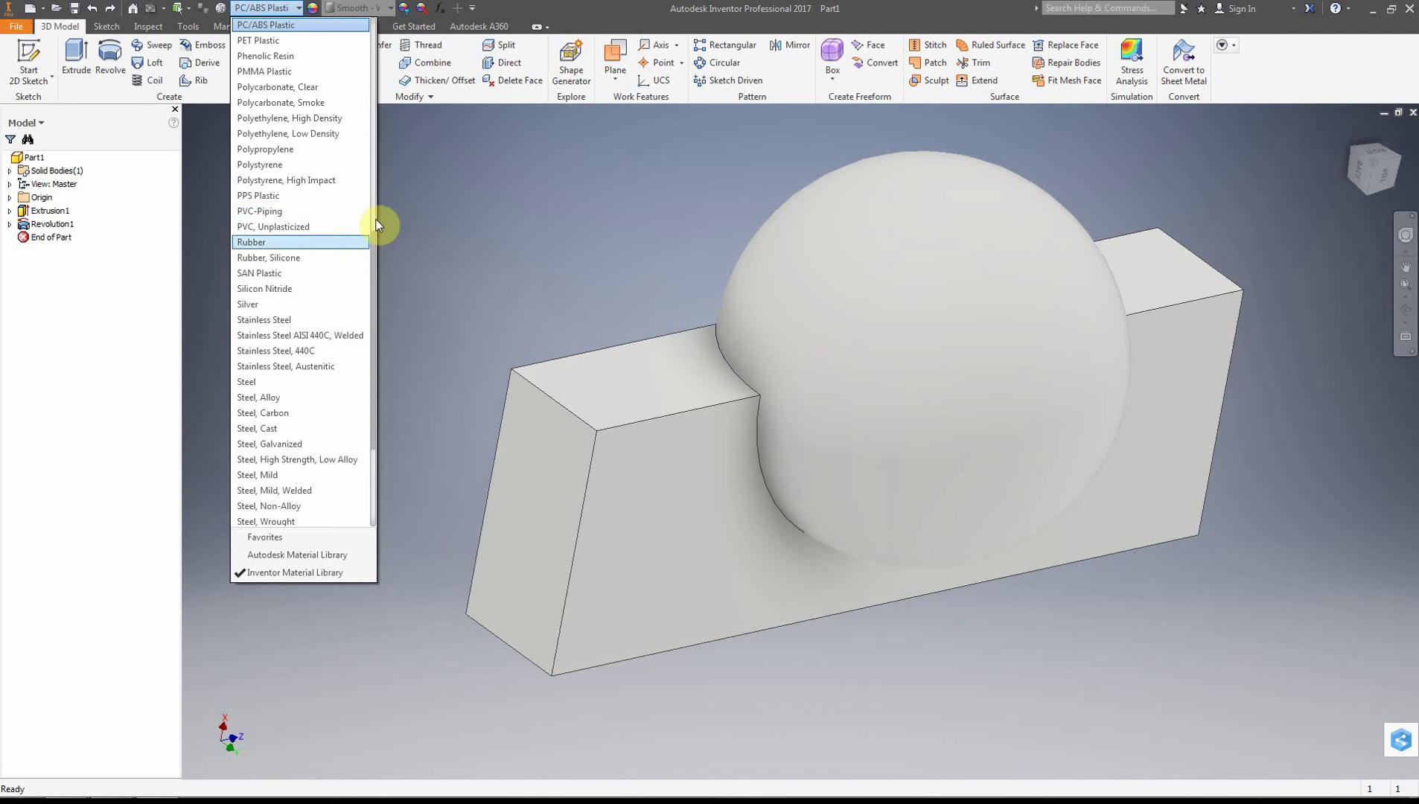
{"action": "left_click_drag", "start_coordinate": [375, 222], "coordinate": [374, 25]}
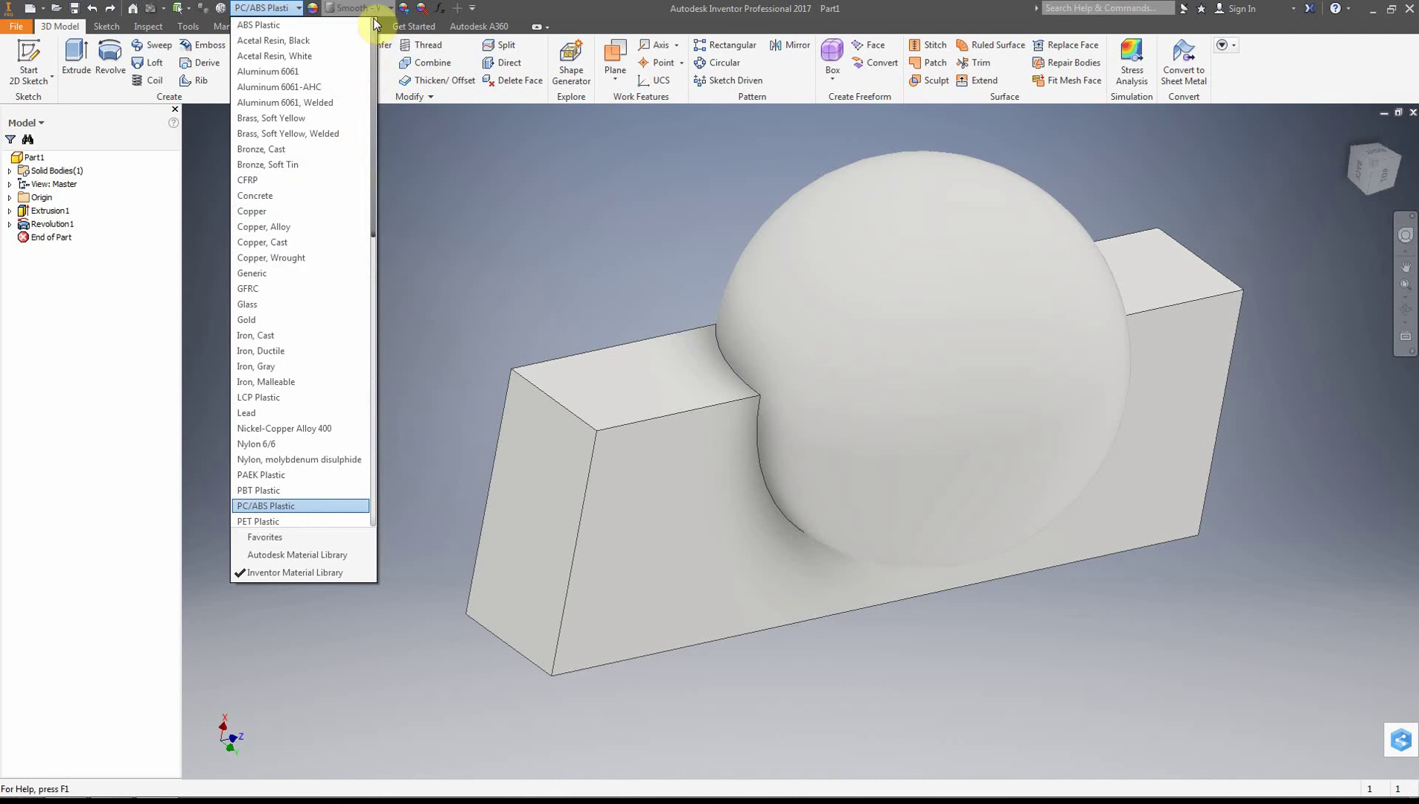
{"action": "left_click", "coordinate": [328, 277]}
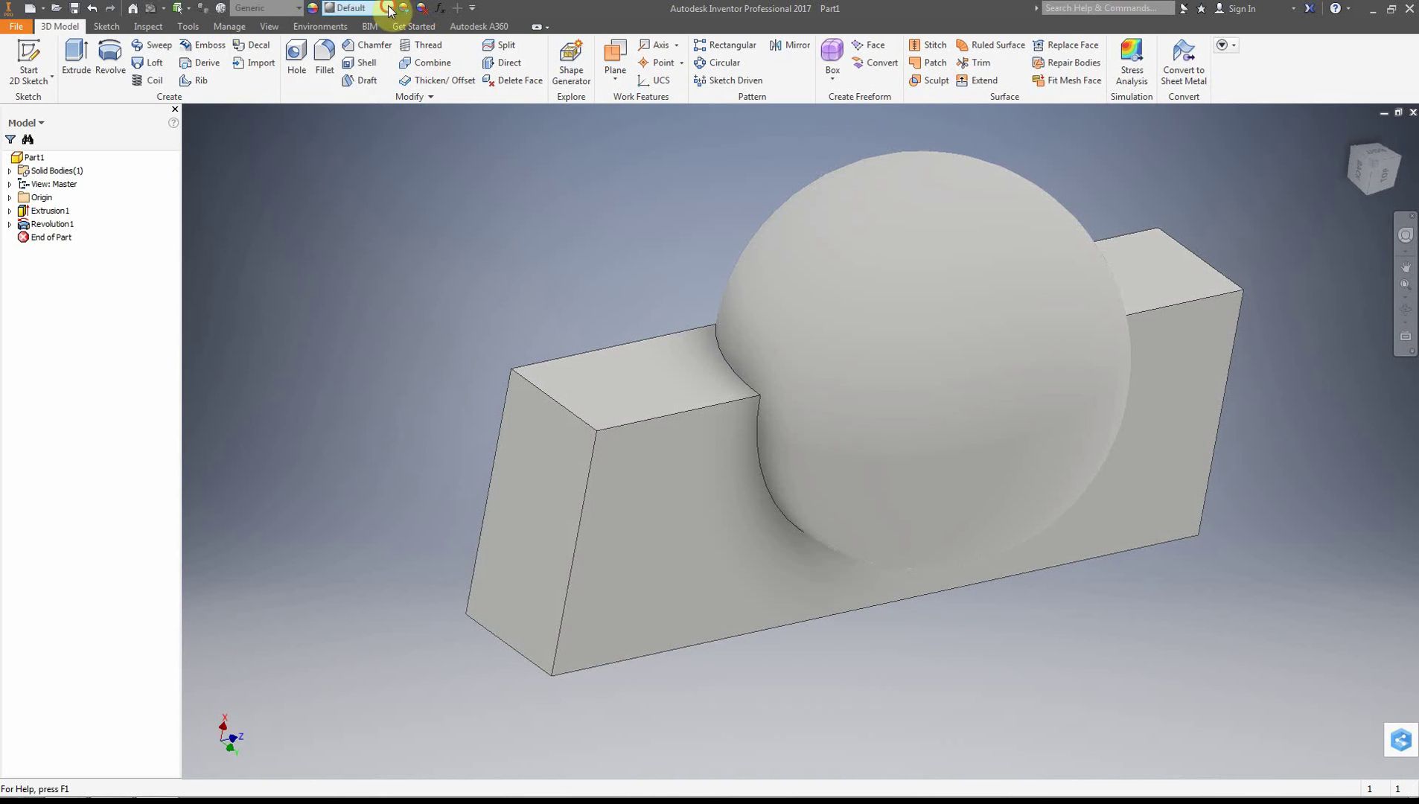
Step: Try Glossy - Gold as the part's appearance, and undo that override
{"action": "left_click", "coordinate": [390, 9]}
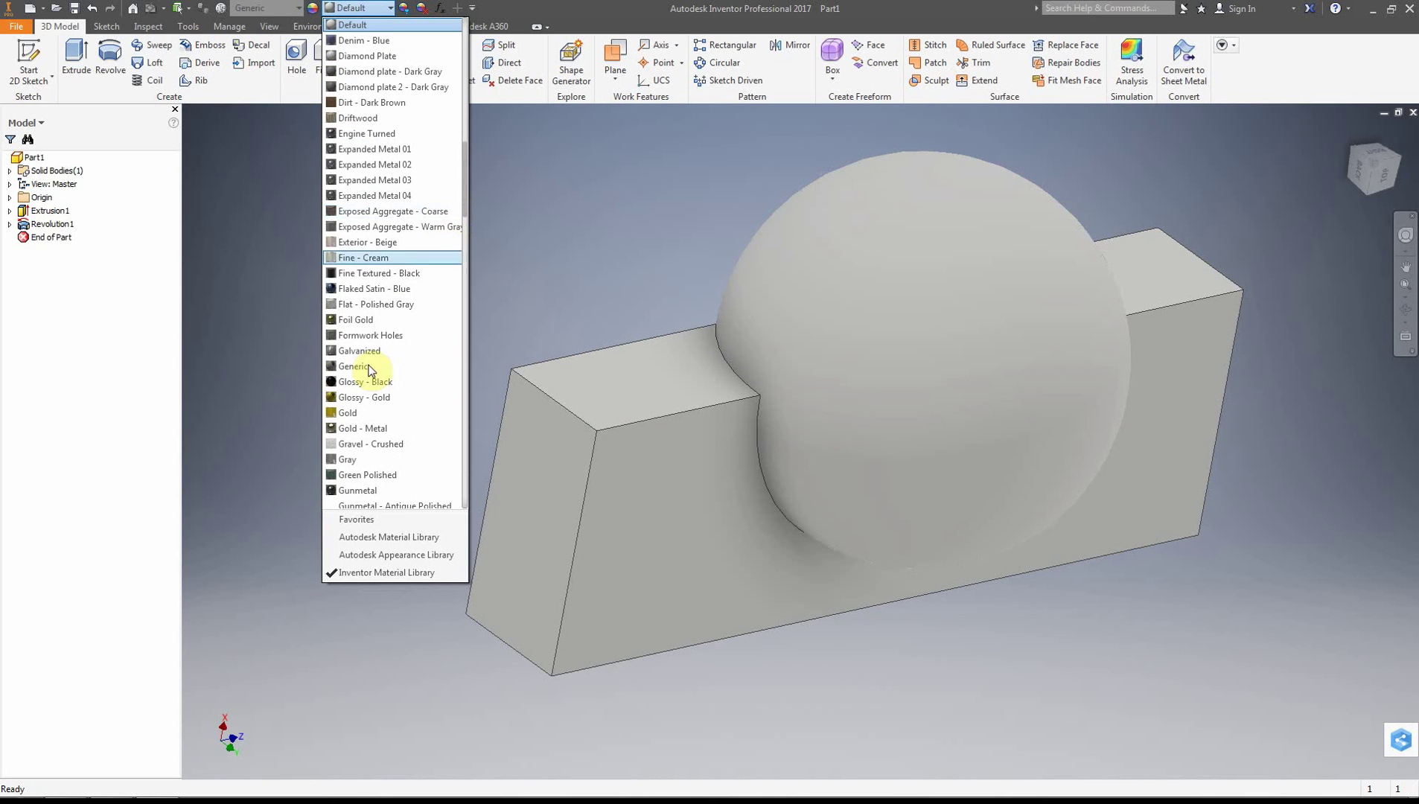
{"action": "left_click", "coordinate": [367, 399]}
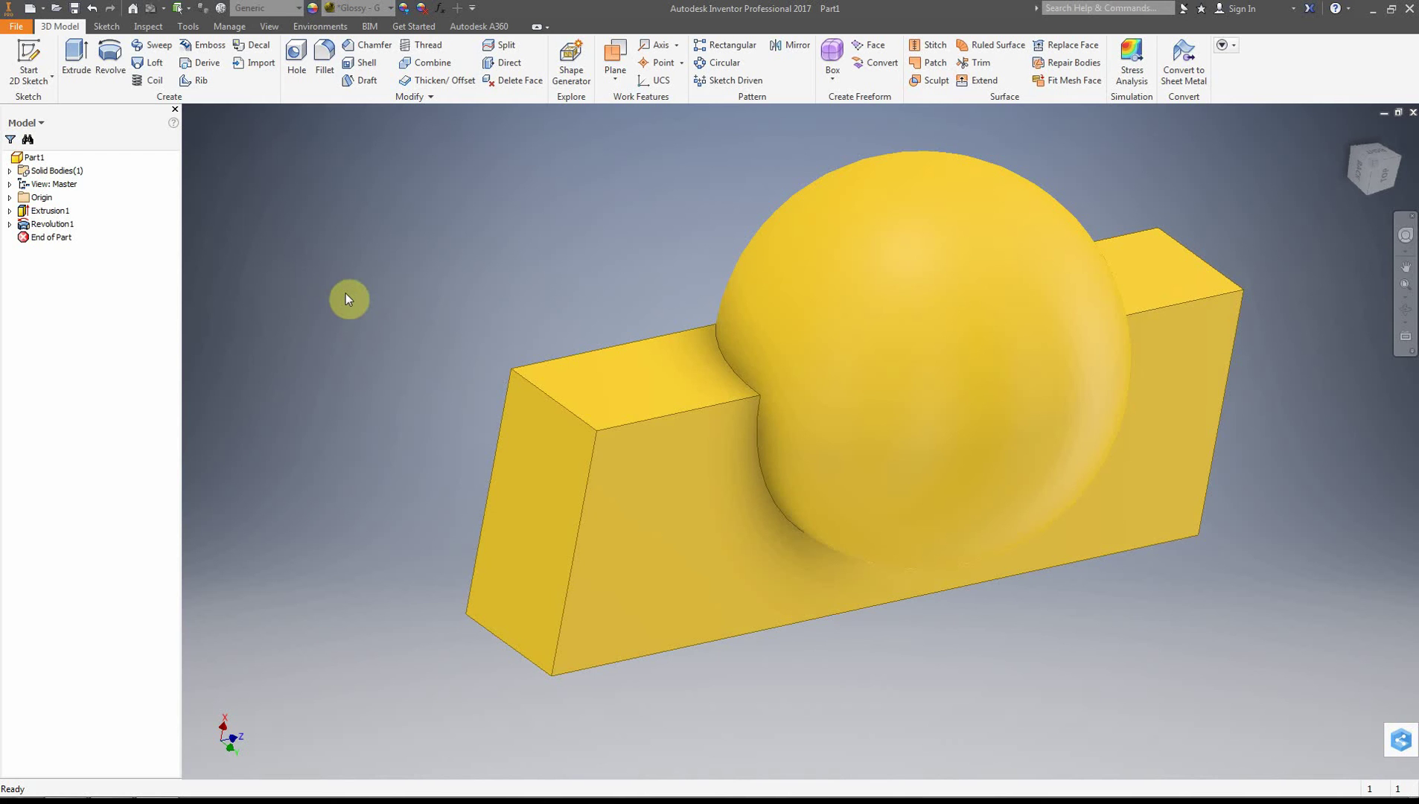
{"action": "key", "text": "ctrl+z"}
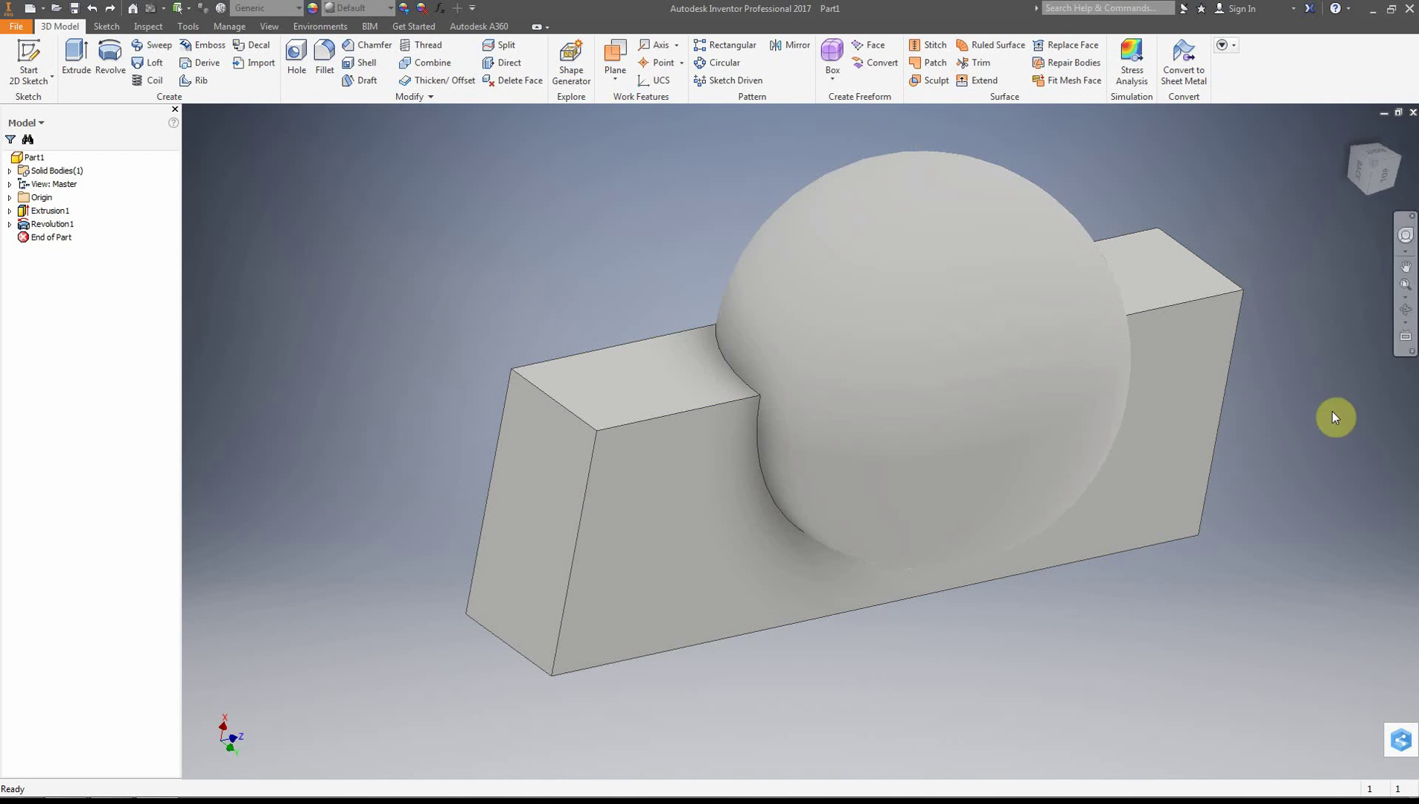
Step: Apply the Machined 02 appearance to only the sphere's surface, the bar's adjoining broad face and its long side face
{"action": "mouse_move", "coordinate": [1381, 183]}
{"action": "left_mouse_down"}
{"action": "mouse_move", "coordinate": [1372, 153]}
{"action": "mouse_move", "coordinate": [1386, 158]}
{"action": "left_mouse_up"}
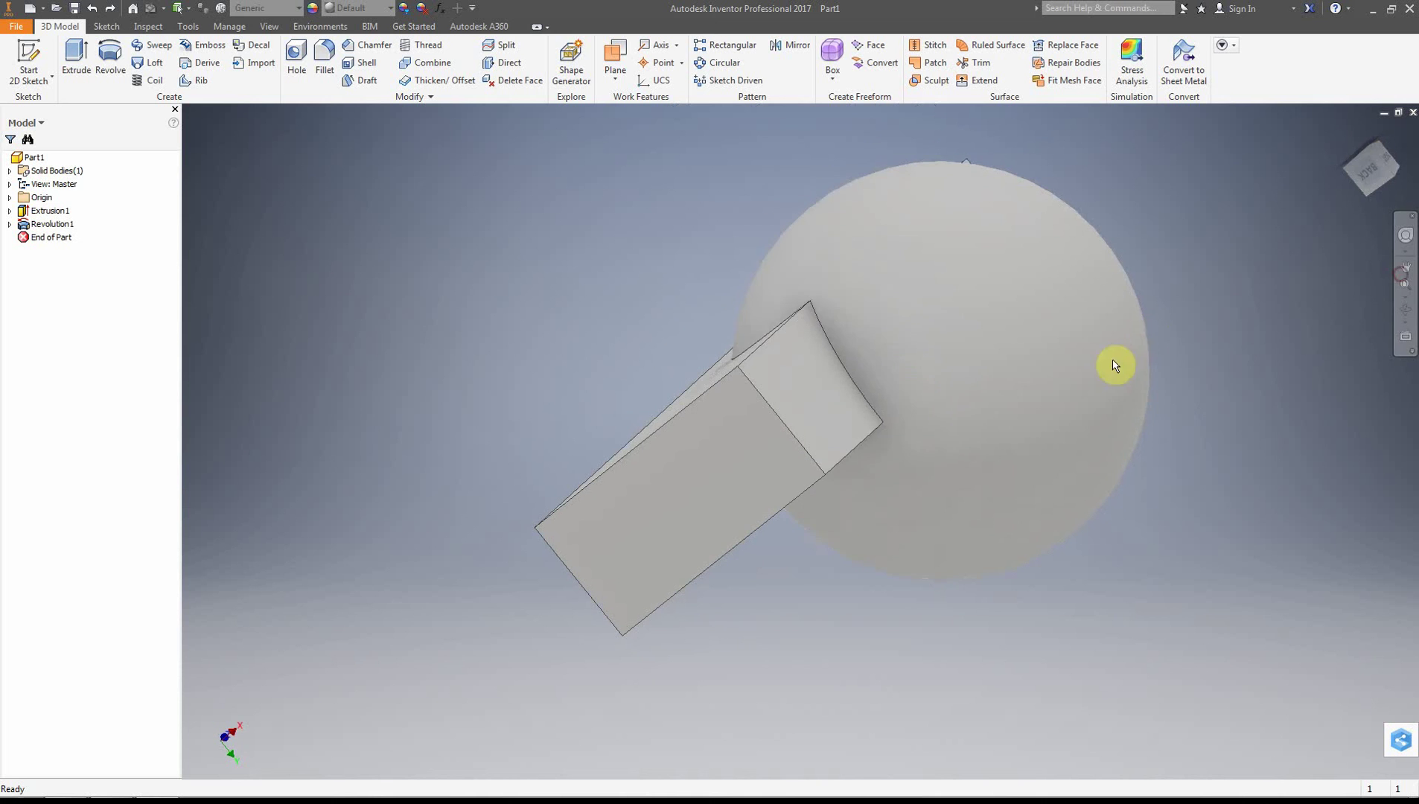
{"action": "left_click", "coordinate": [1086, 383]}
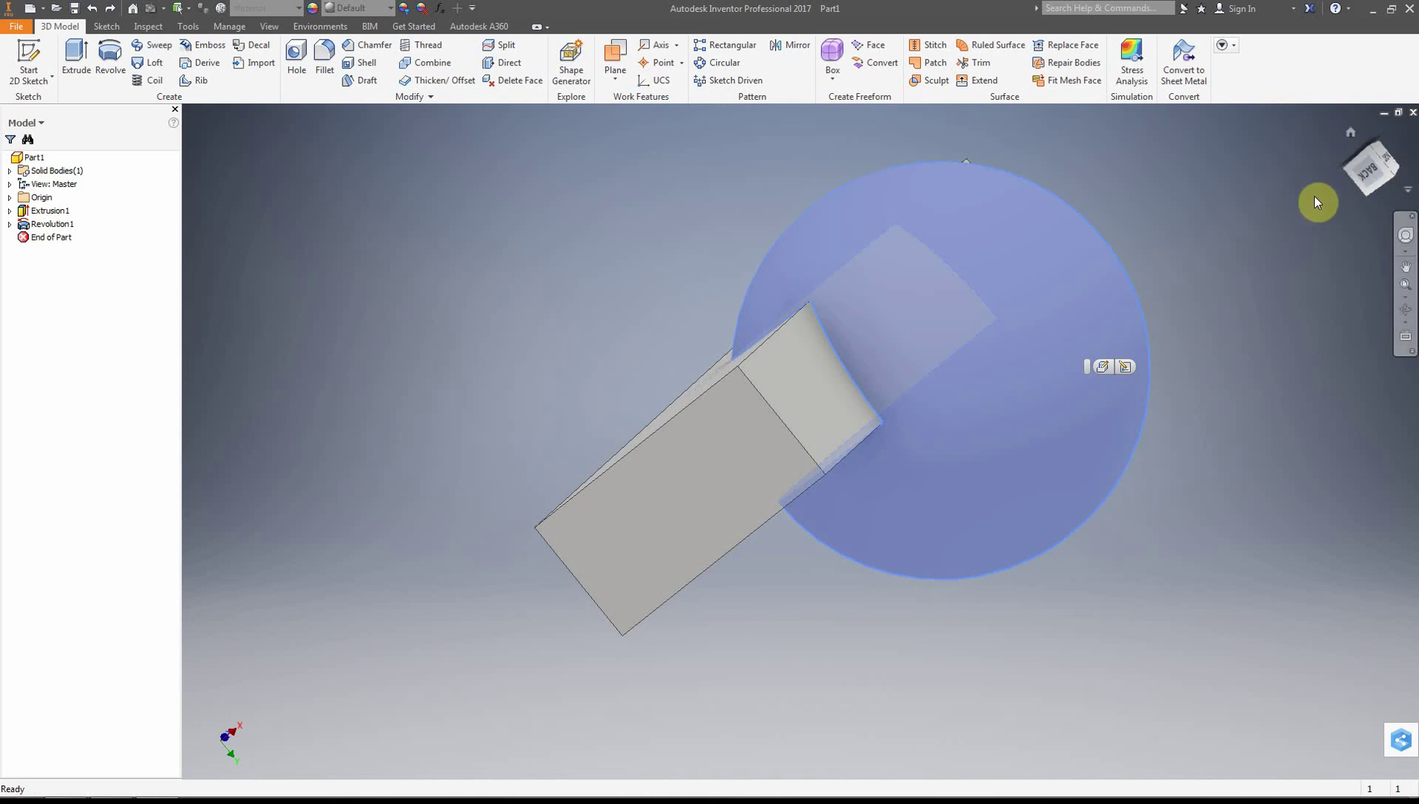
{"action": "left_click", "coordinate": [1369, 180]}
{"action": "left_click_drag", "start_coordinate": [1368, 180], "coordinate": [1388, 192]}
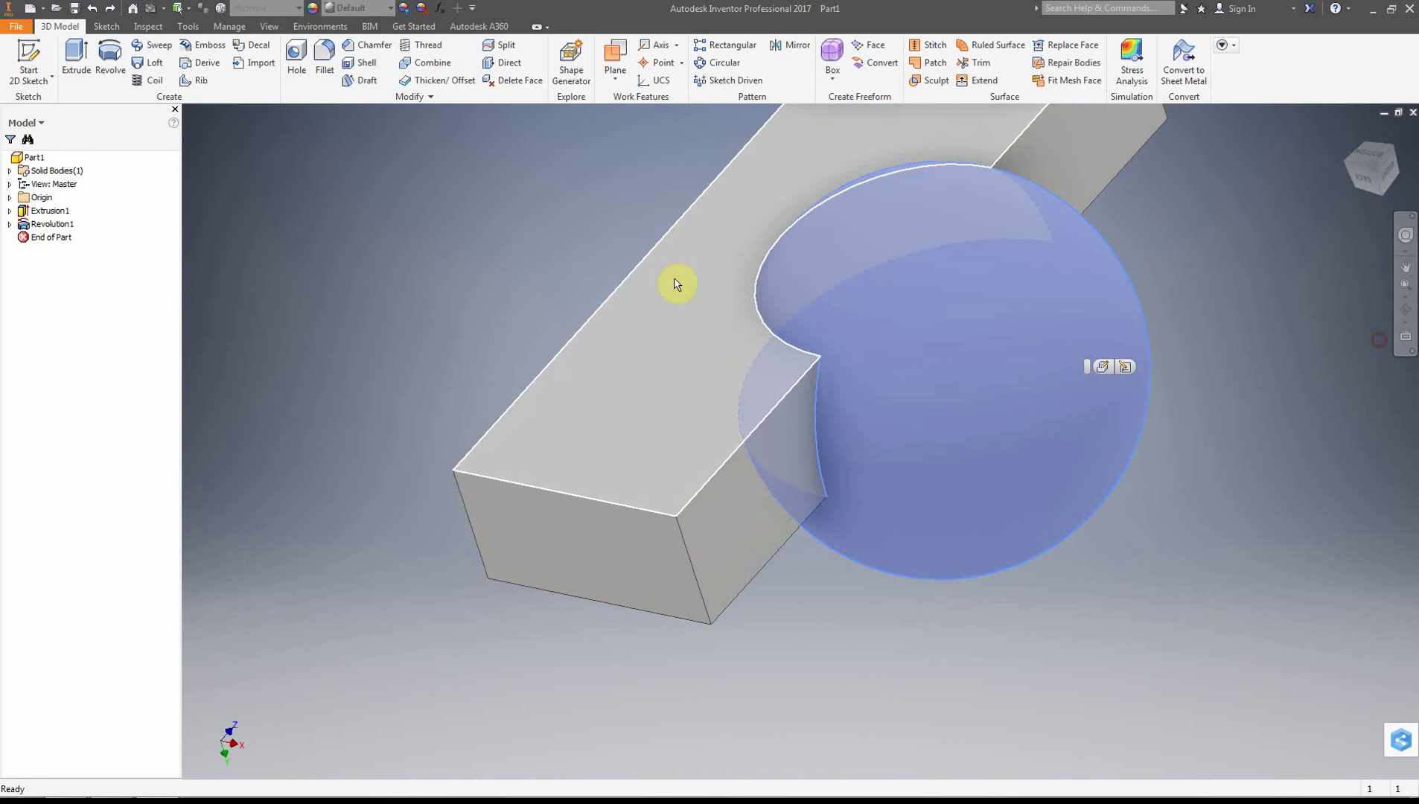
{"action": "left_click", "coordinate": [659, 369], "text": "ctrl"}
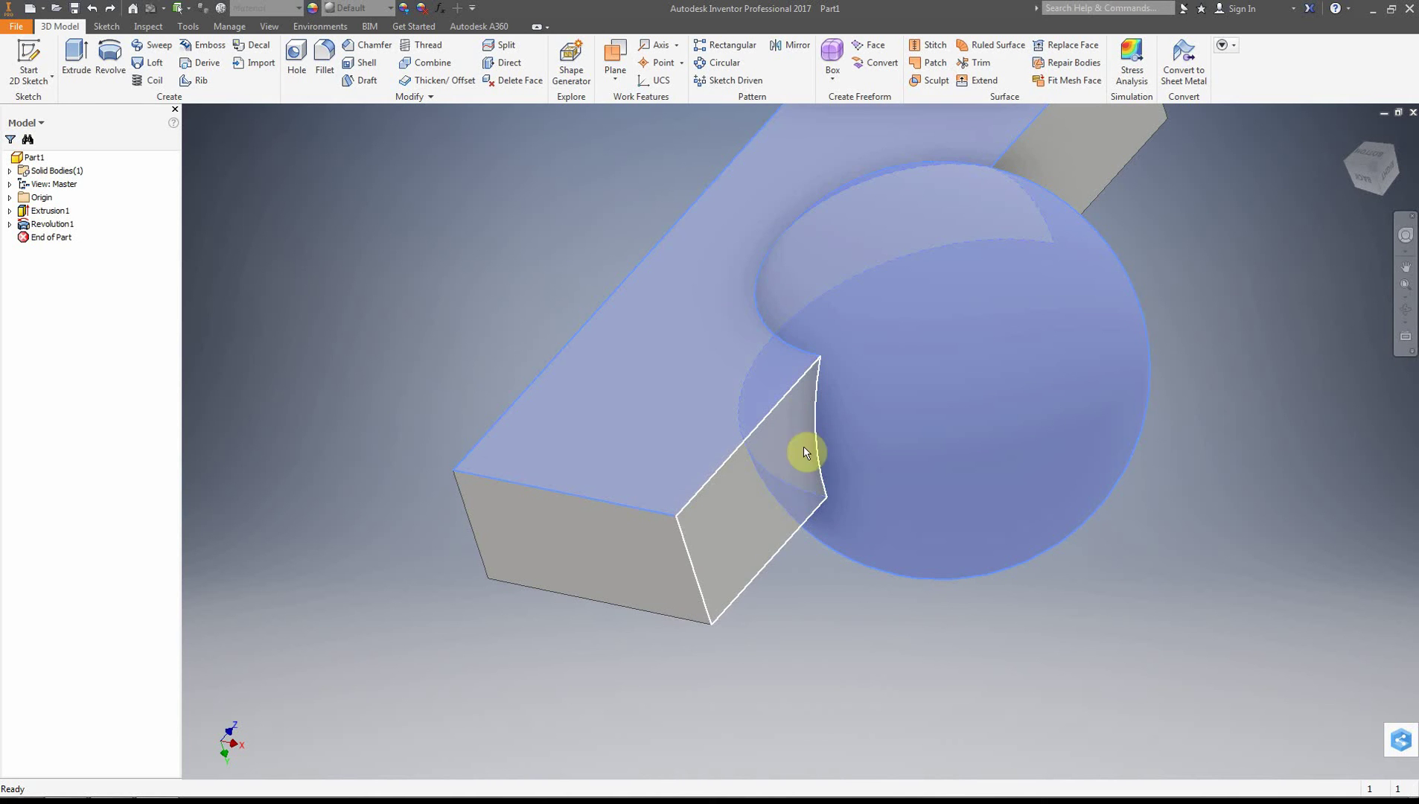
{"action": "left_click", "coordinate": [785, 456], "text": "ctrl"}
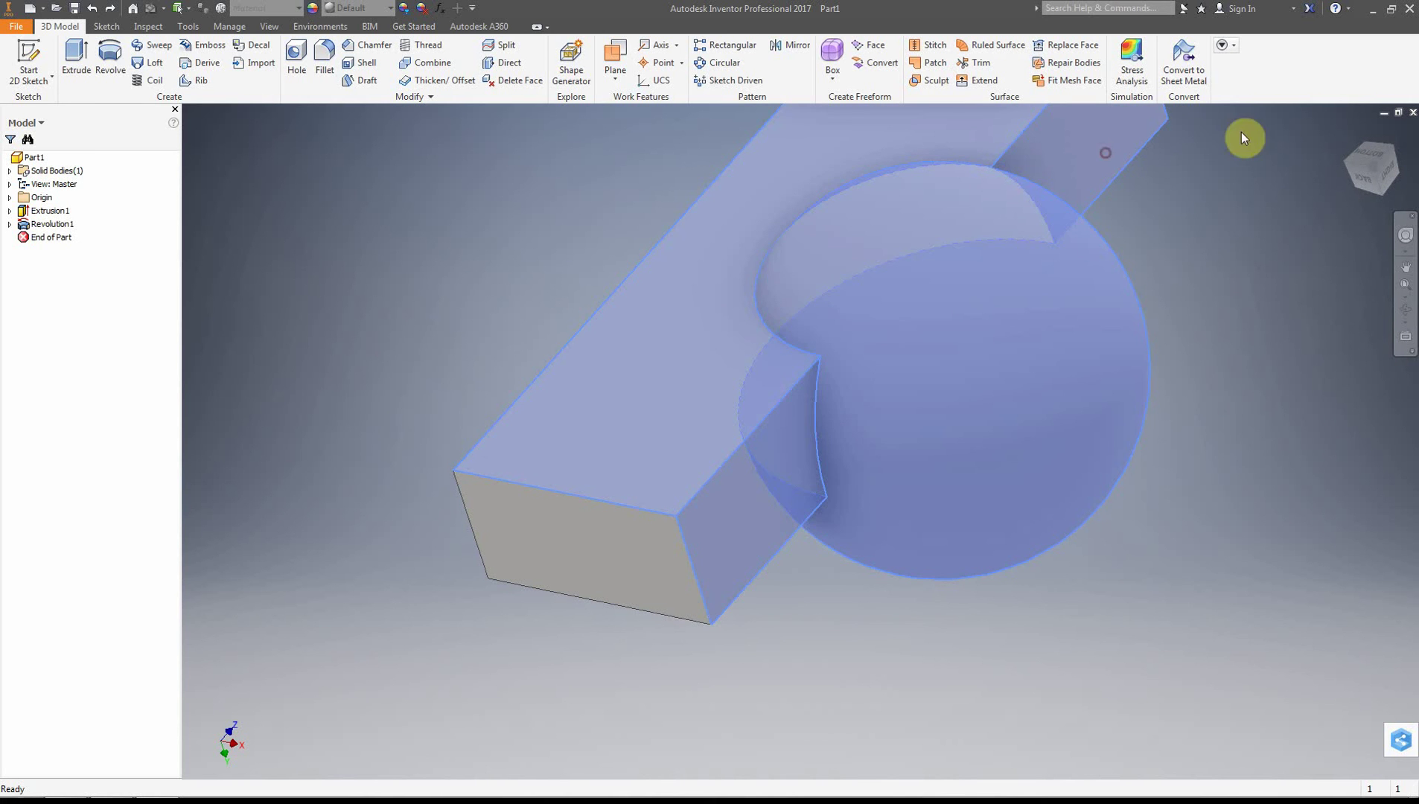
{"action": "left_click", "coordinate": [1362, 178]}
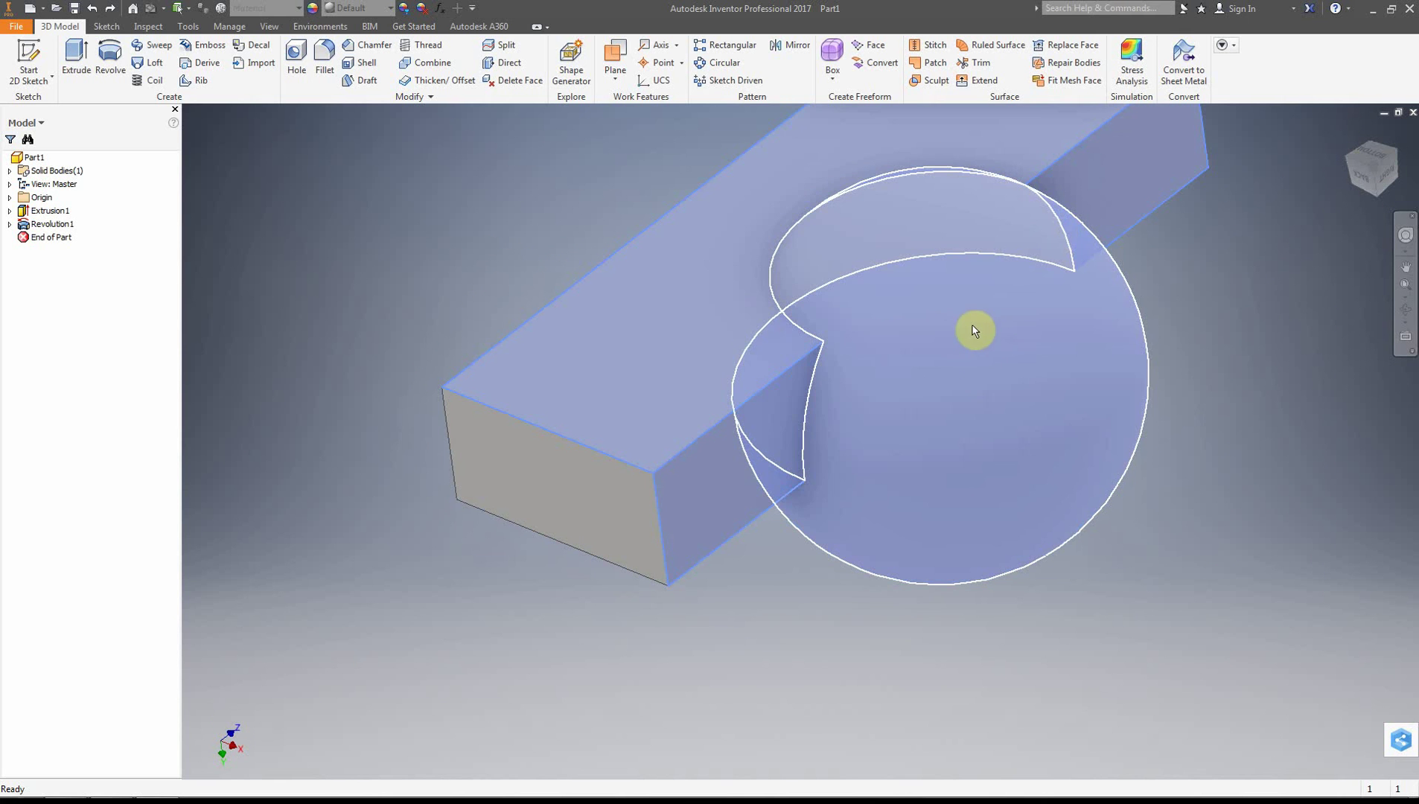
{"action": "left_click", "coordinate": [990, 362], "text": "ctrl"}
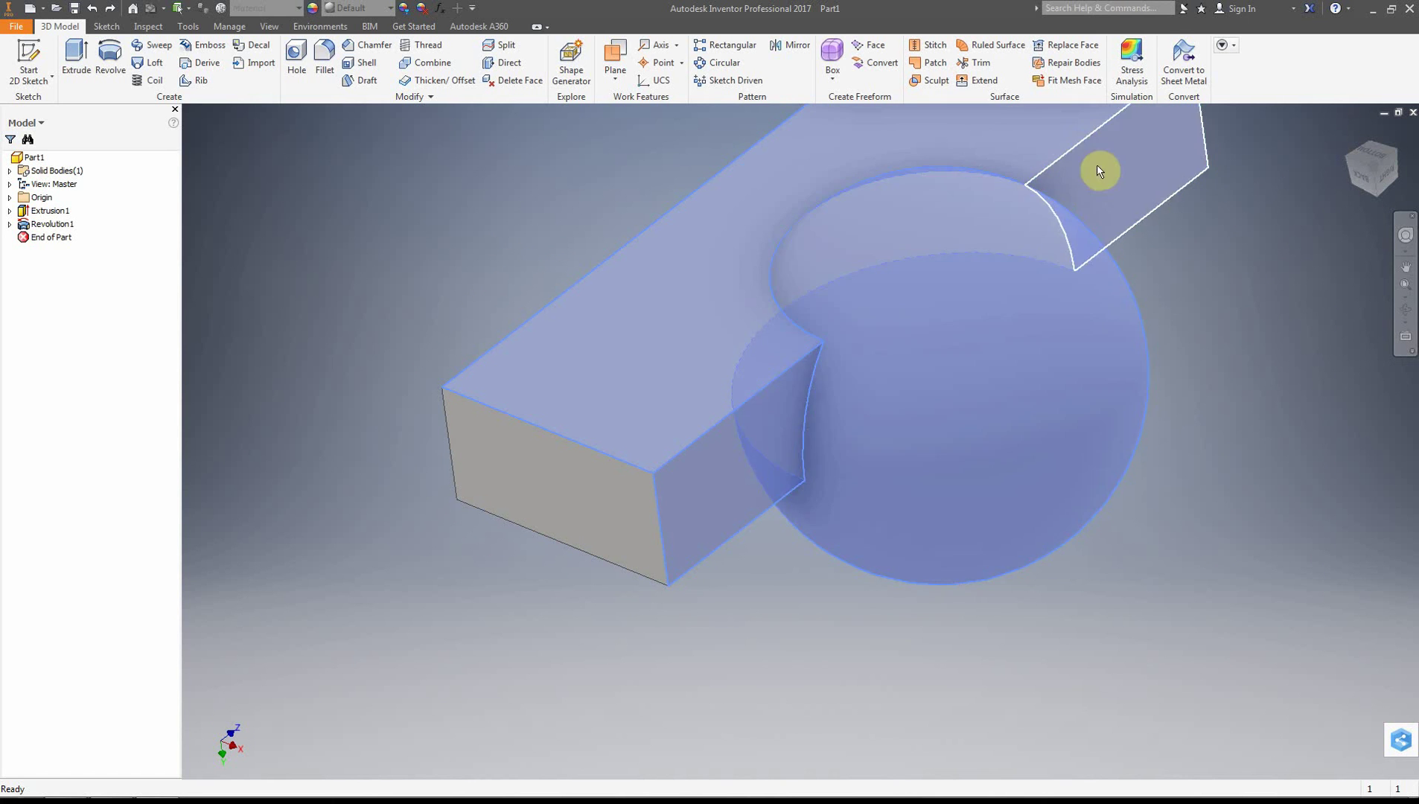
{"action": "left_click", "coordinate": [298, 9]}
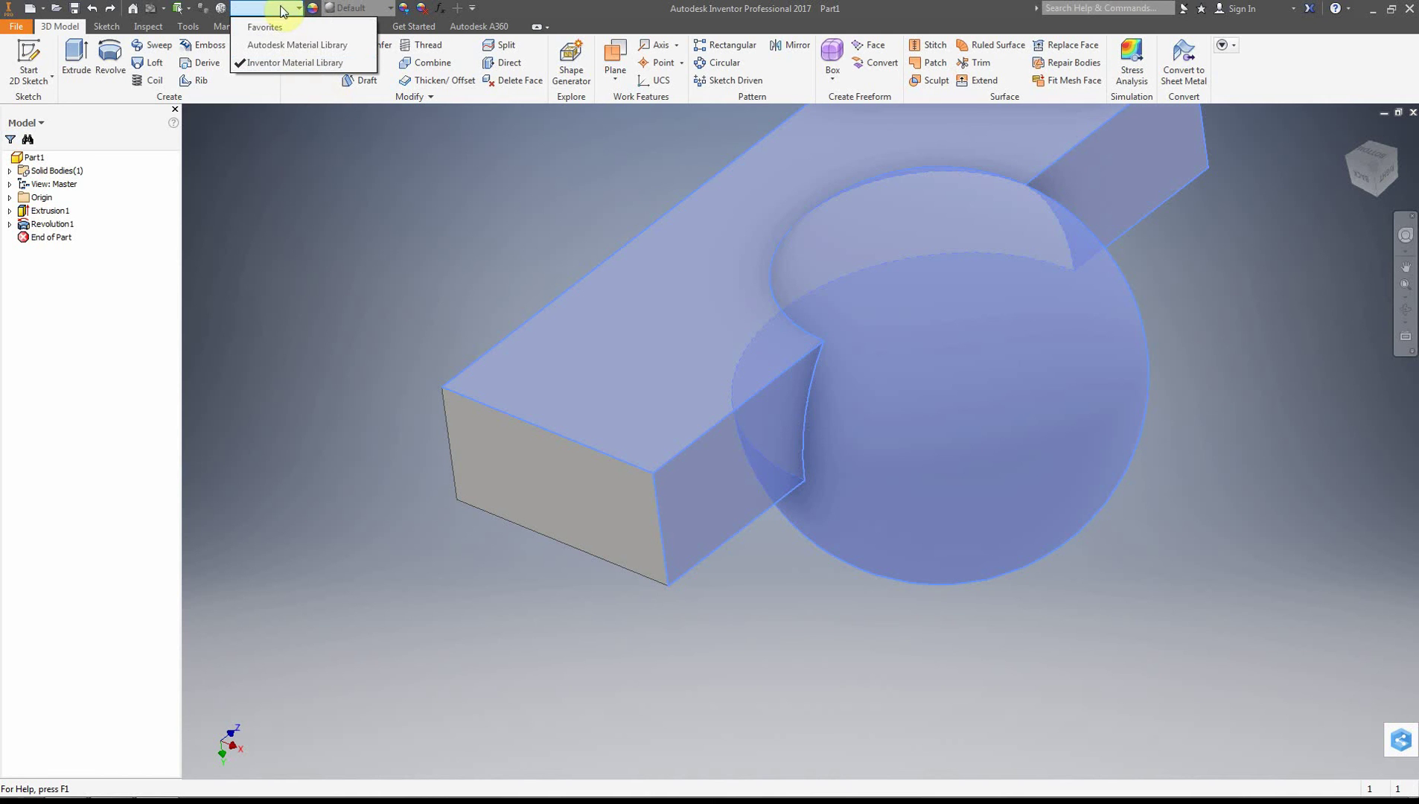
{"action": "left_click", "coordinate": [283, 9]}
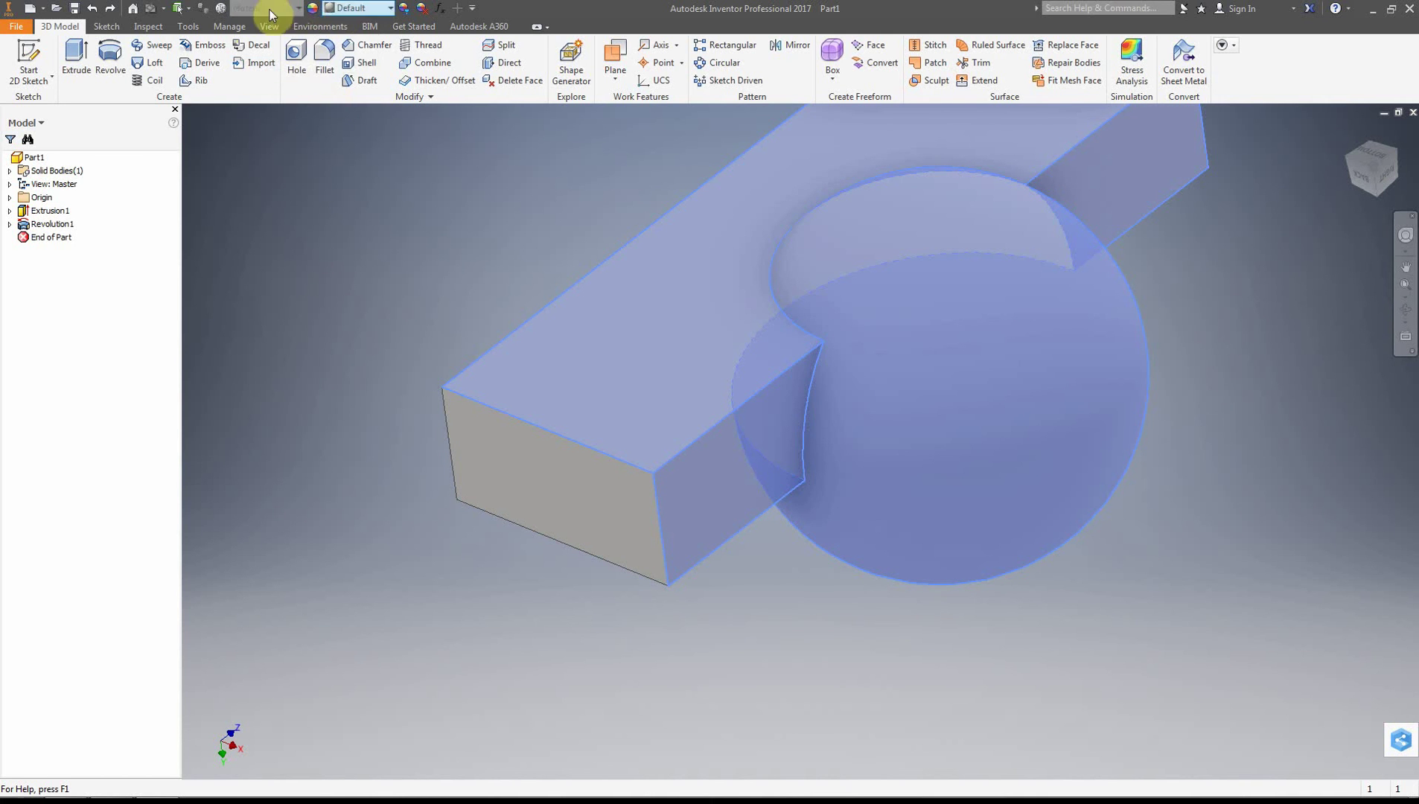
{"action": "left_click", "coordinate": [351, 9]}
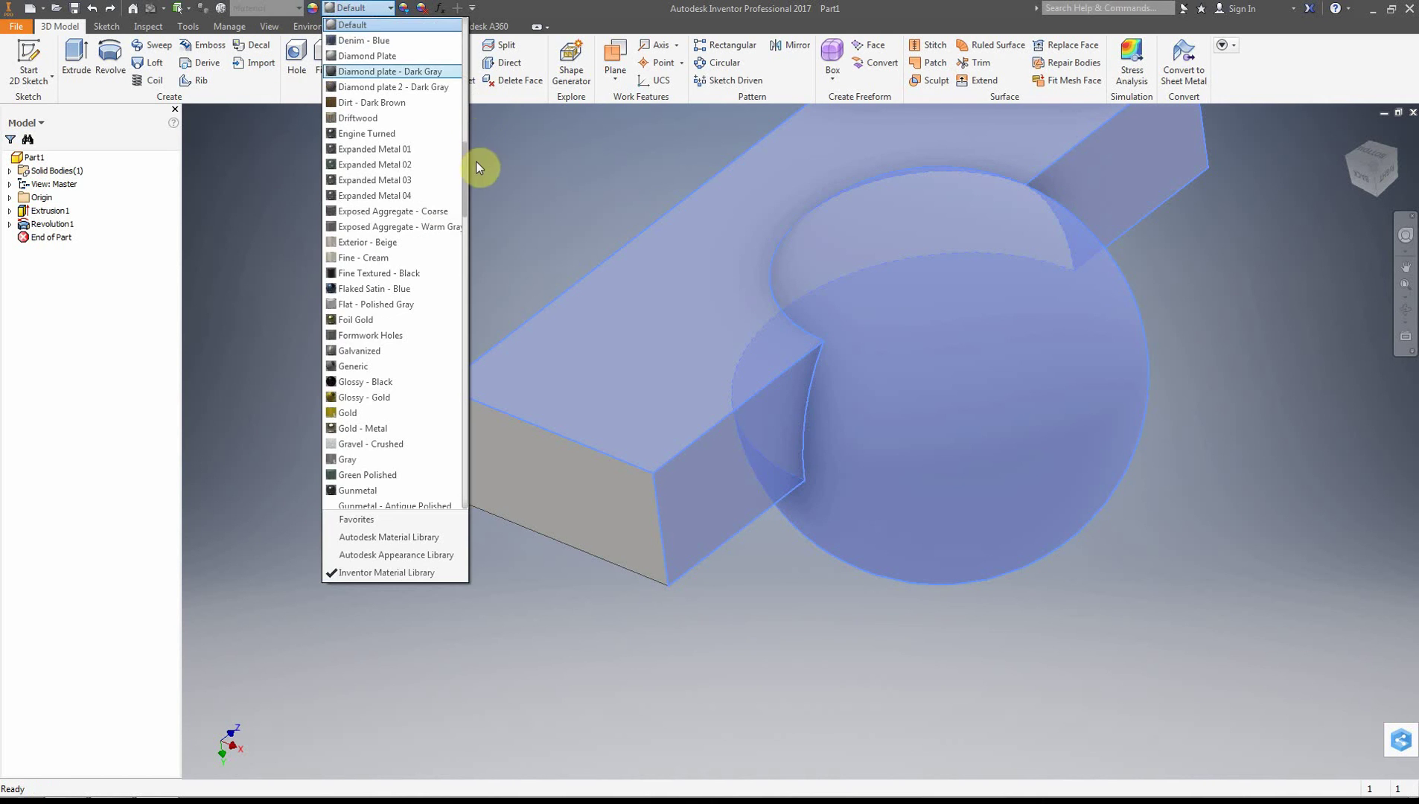
{"action": "left_click_drag", "start_coordinate": [466, 178], "coordinate": [476, 253]}
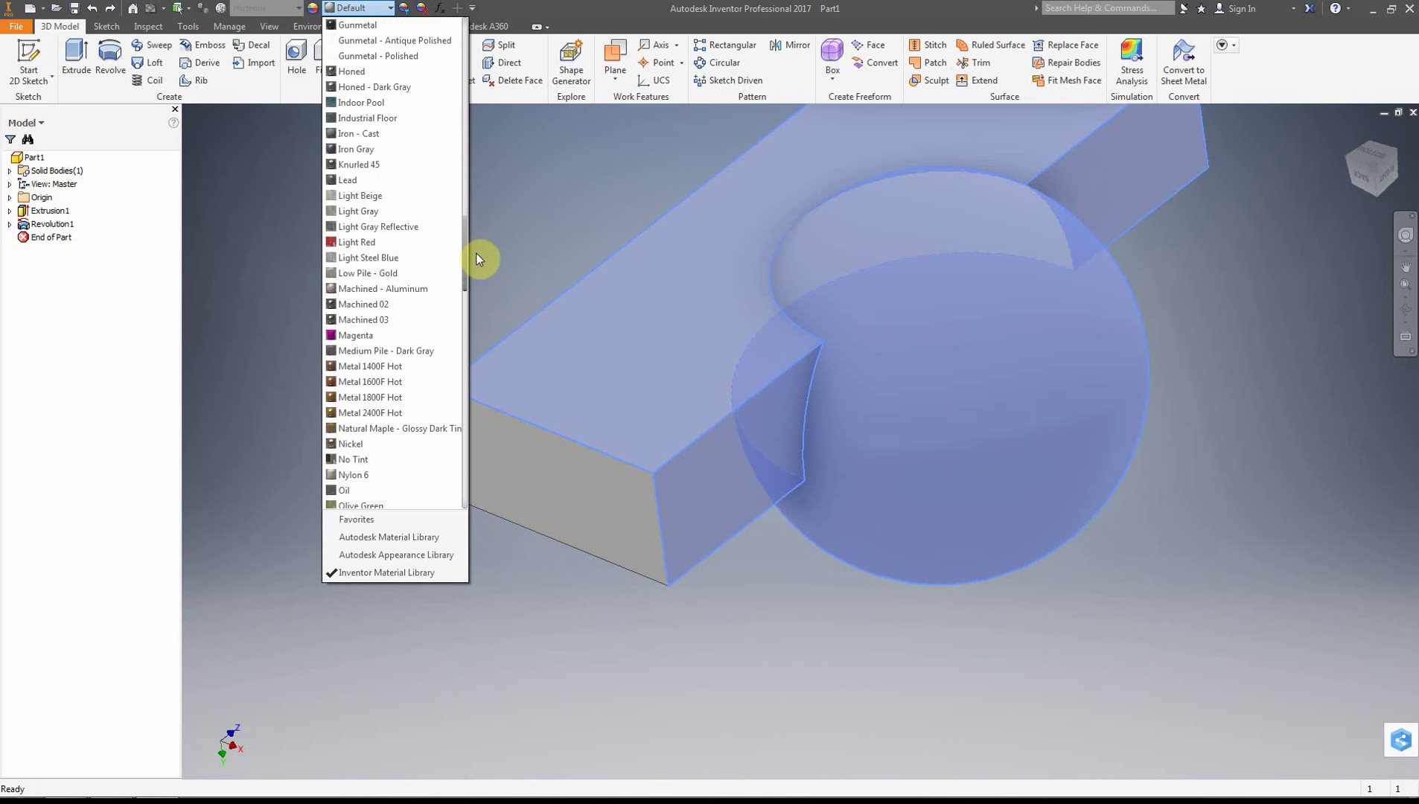
{"action": "left_click", "coordinate": [401, 303]}
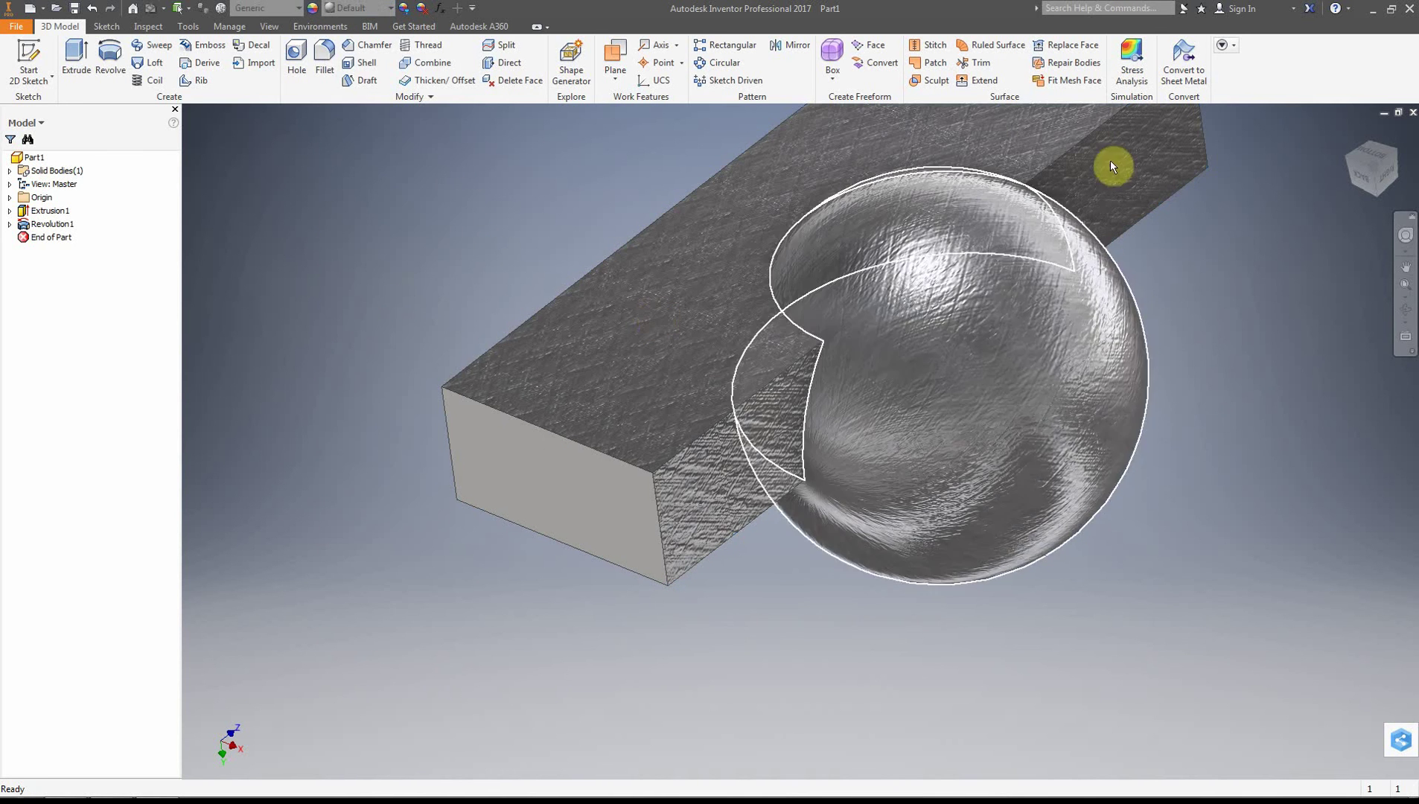
{"action": "left_click", "coordinate": [1350, 133]}
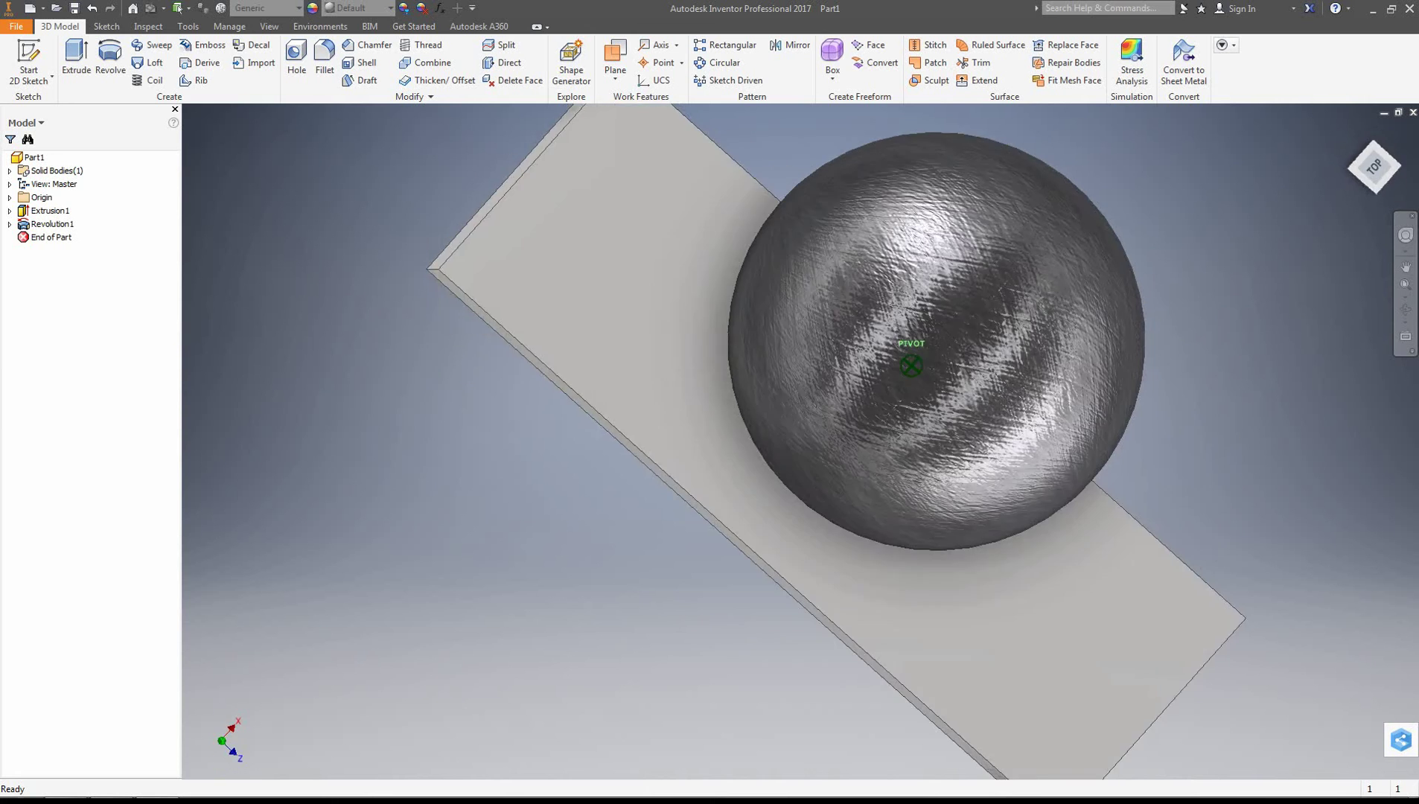
{"action": "middle_click_drag", "start_coordinate": [551, 625], "coordinate": [399, 394], "text": "shift"}
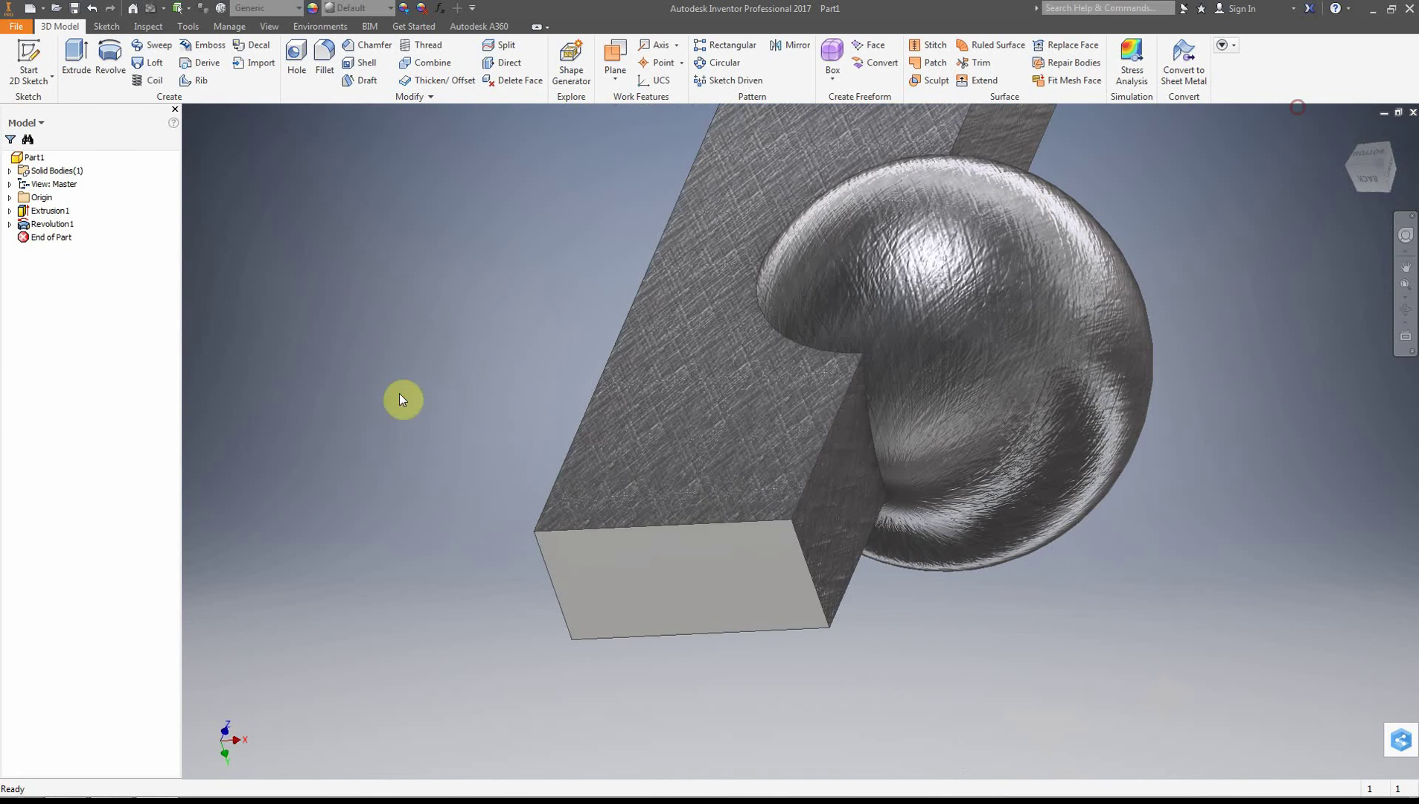
{"action": "left_click", "coordinate": [399, 394]}
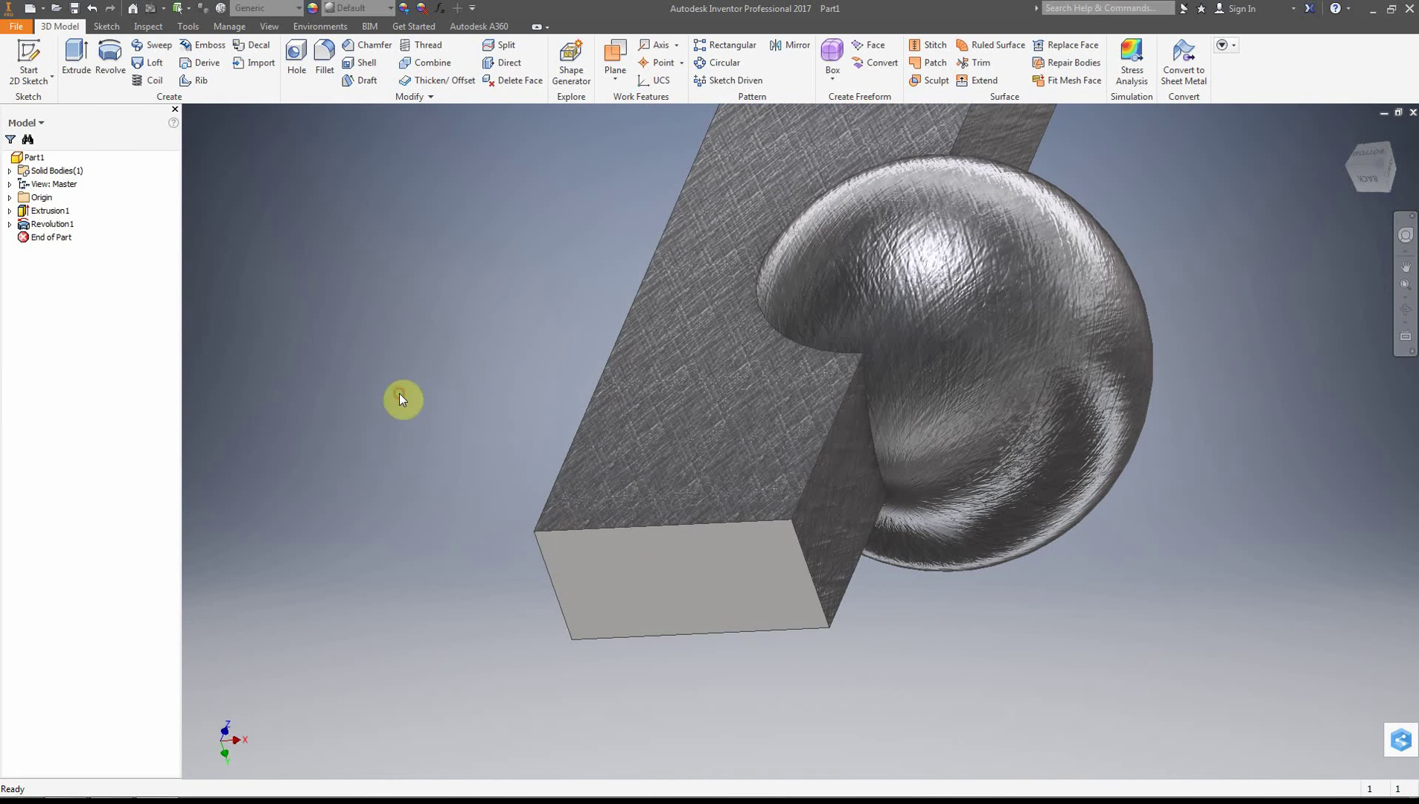
Step: Set the part's material to PPS Plastic
{"action": "left_click", "coordinate": [300, 8]}
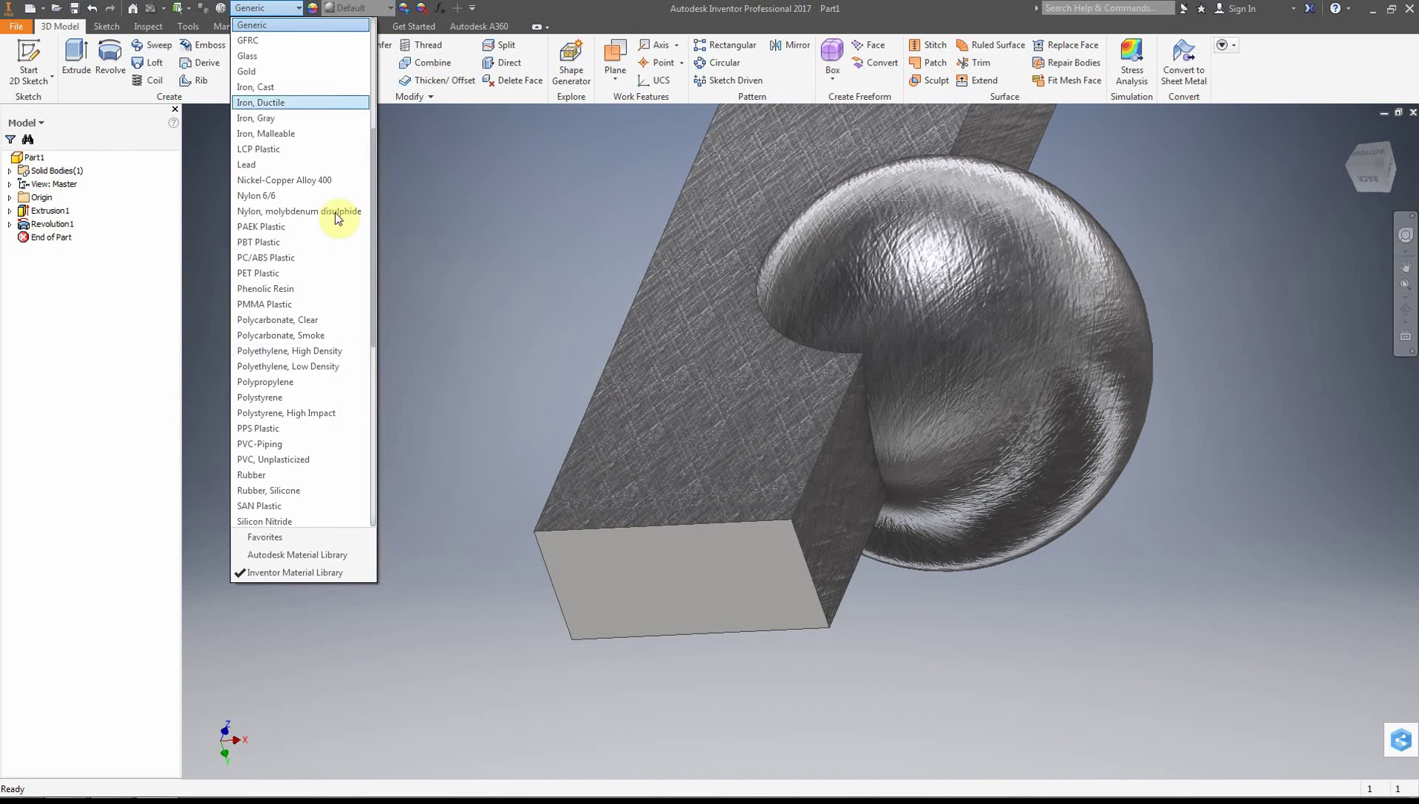
{"action": "left_click", "coordinate": [331, 433]}
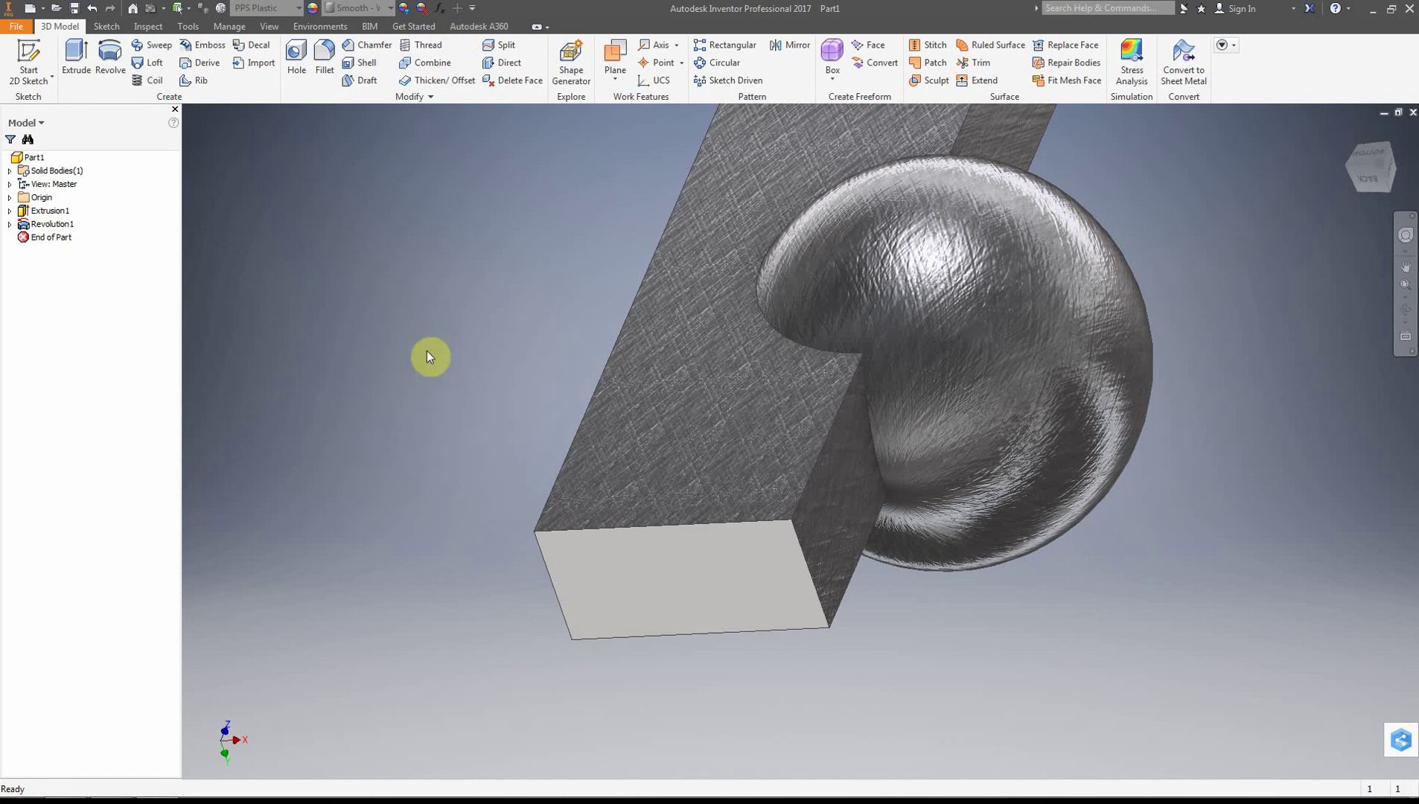
Step: Try the Aluminum - Polished appearance on the bar's four faces without the machined texture, including both end faces
{"action": "mouse_move", "coordinate": [1354, 177]}
{"action": "left_mouse_down"}
{"action": "mouse_move", "coordinate": [1310, 166]}
{"action": "mouse_move", "coordinate": [1292, 127]}
{"action": "left_mouse_up"}
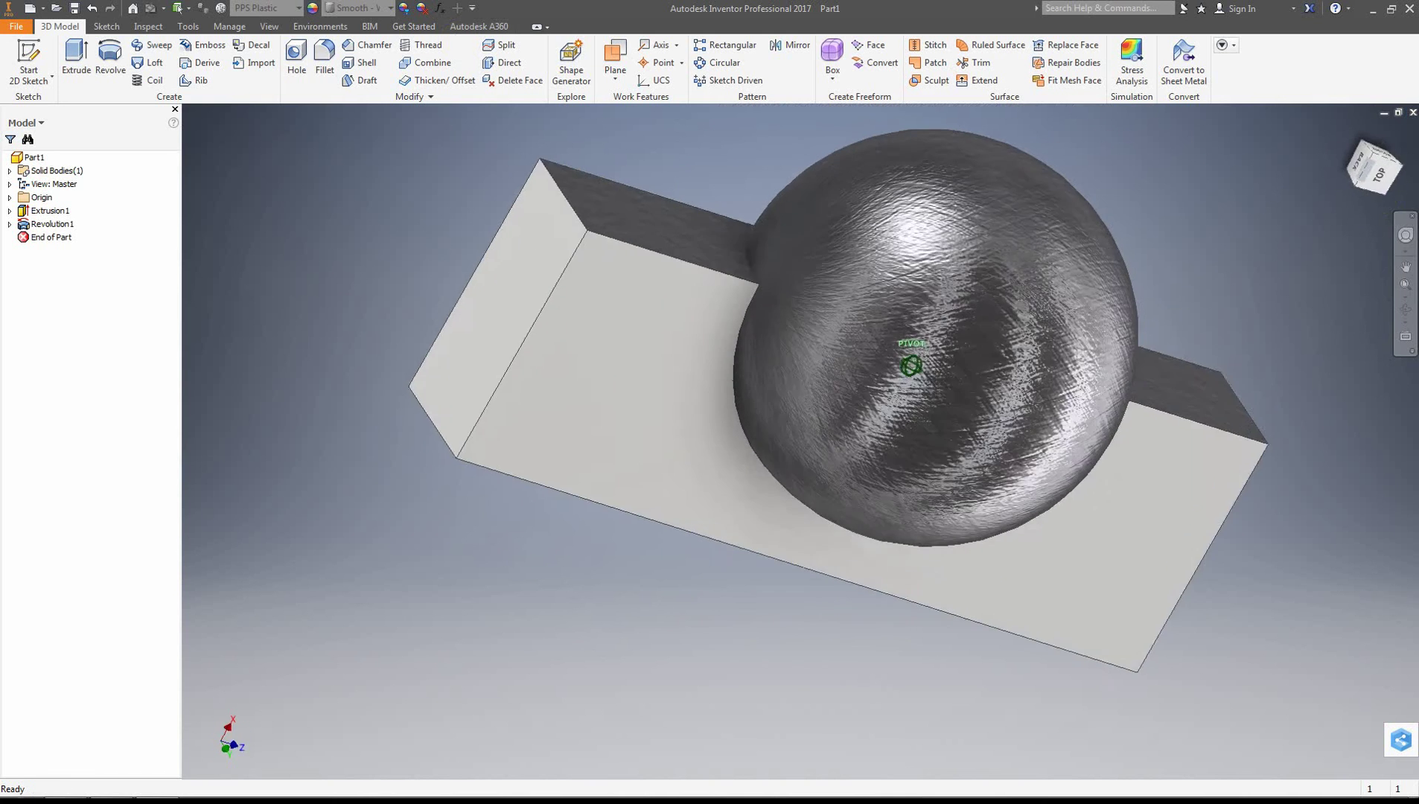
{"action": "left_click_drag", "start_coordinate": [1392, 260], "coordinate": [1377, 93]}
{"action": "left_click", "coordinate": [632, 489]}
{"action": "left_click", "coordinate": [614, 302], "text": "ctrl"}
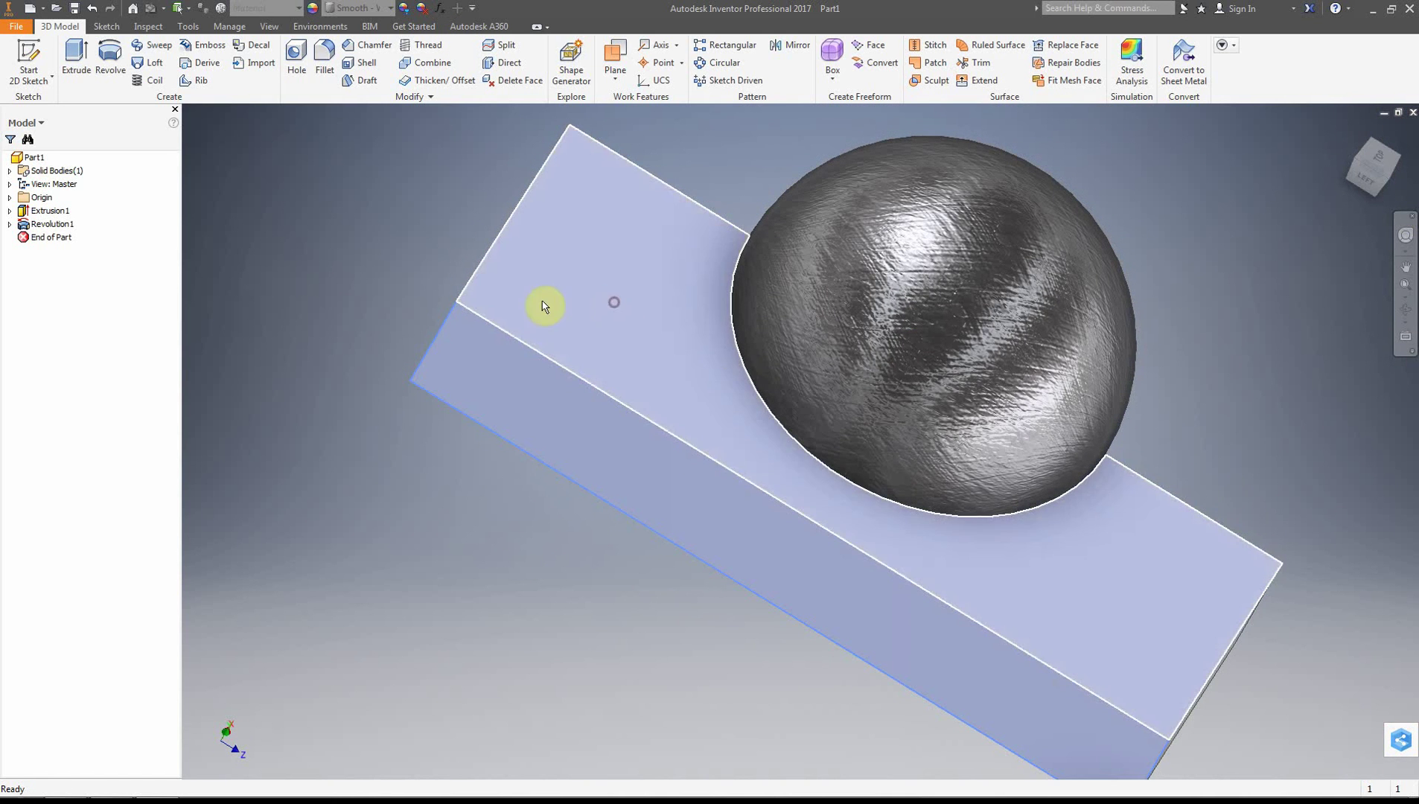
{"action": "mouse_move", "coordinate": [1366, 149]}
{"action": "left_mouse_down"}
{"action": "mouse_move", "coordinate": [1373, 165]}
{"action": "mouse_move", "coordinate": [192, 194]}
{"action": "left_mouse_up"}
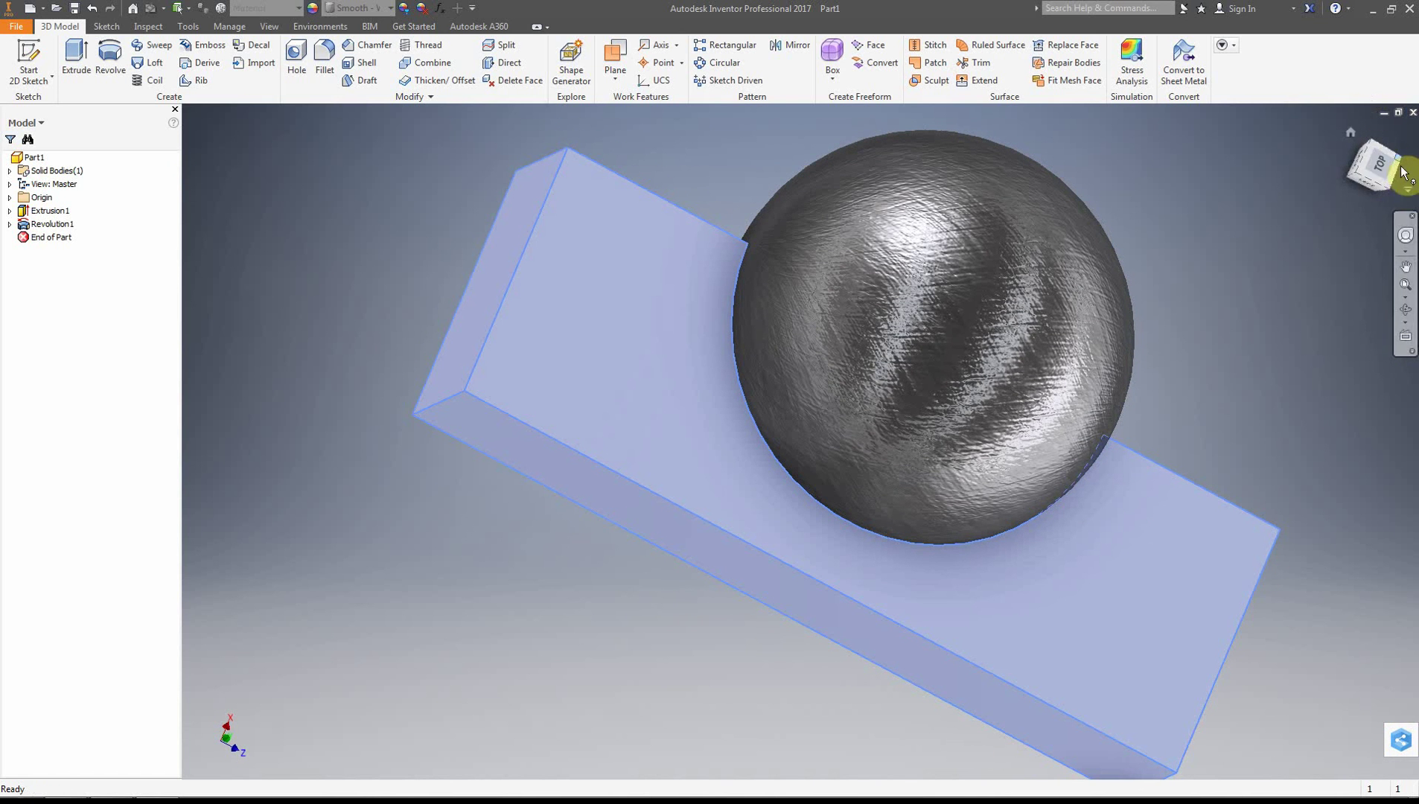
{"action": "left_click_drag", "start_coordinate": [1370, 175], "coordinate": [1184, 136]}
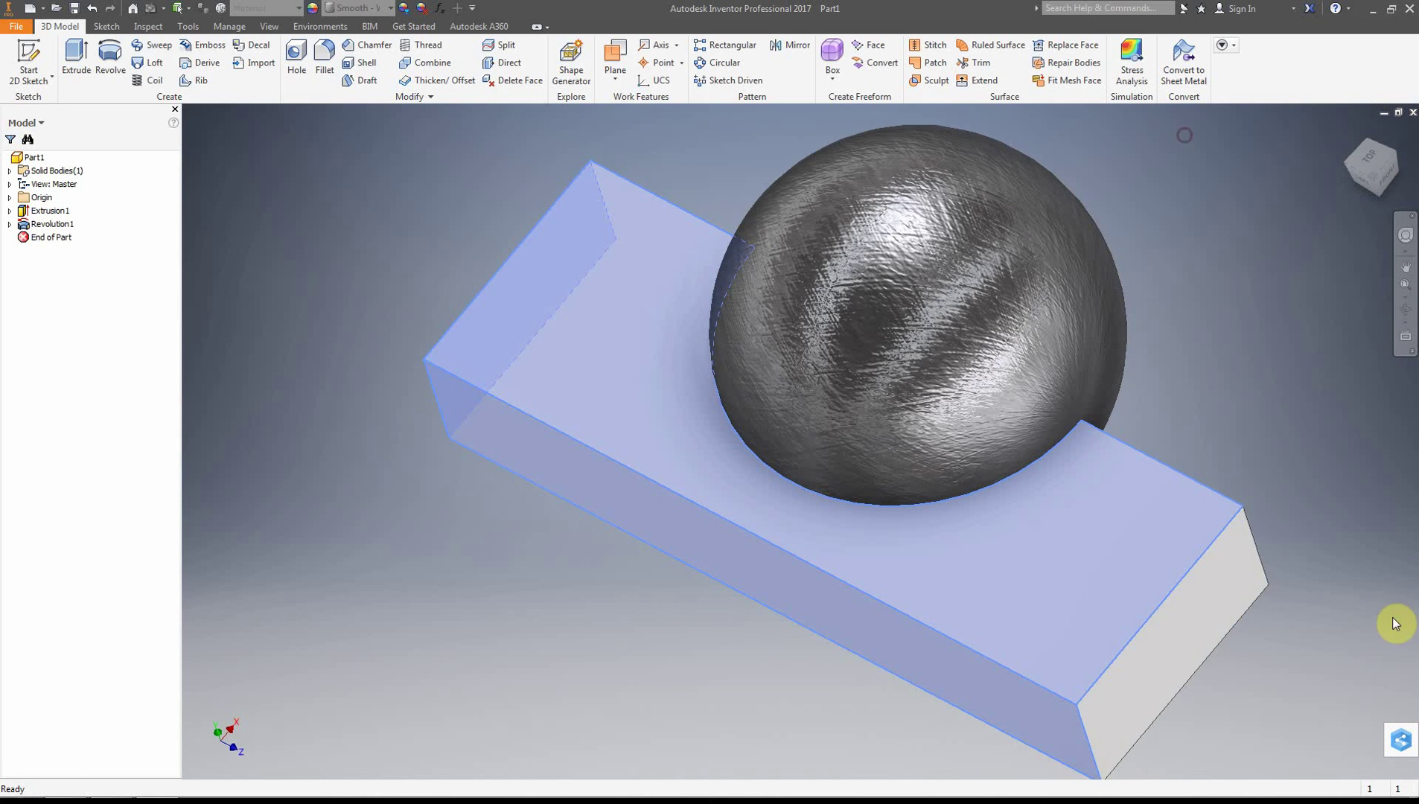
{"action": "left_click", "coordinate": [1202, 623], "text": "ctrl"}
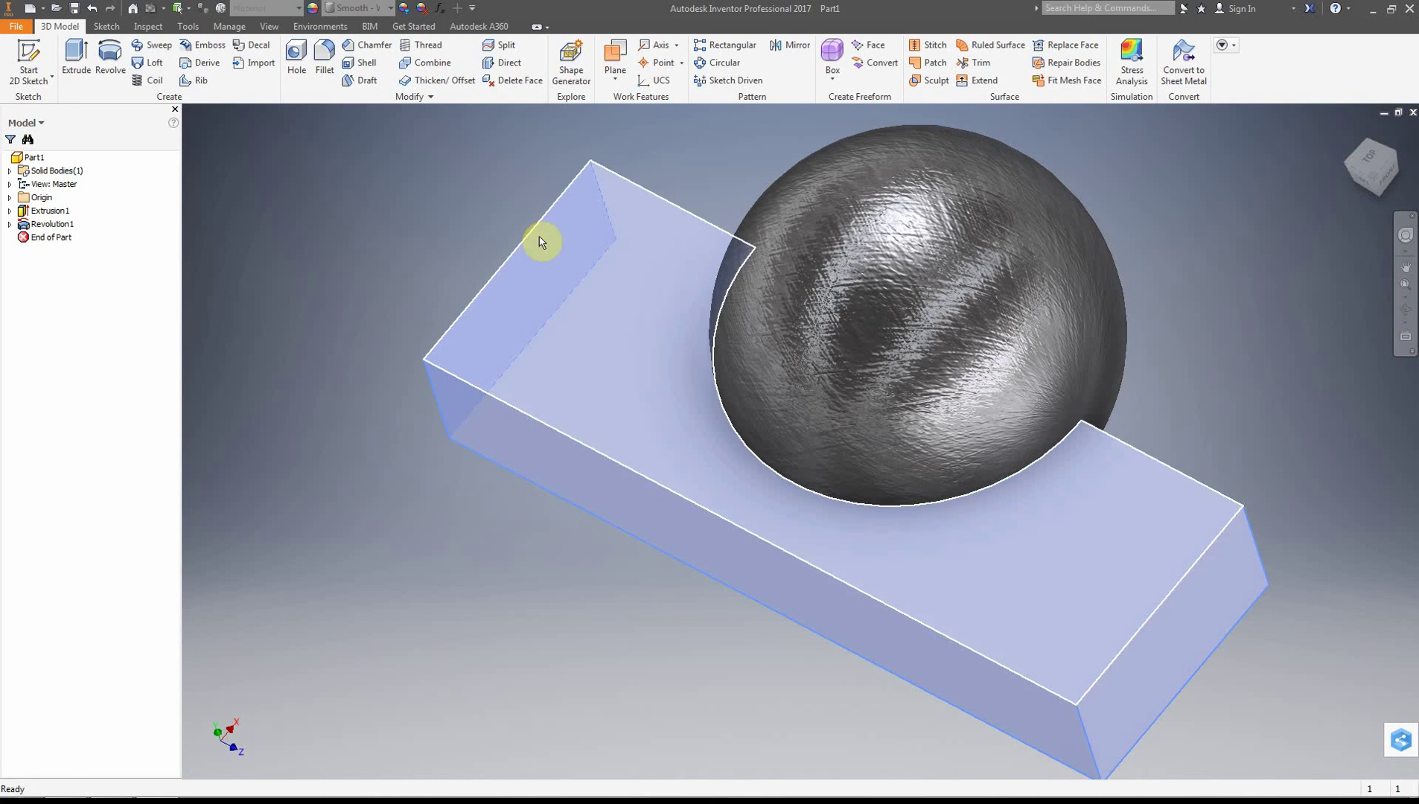
{"action": "left_click", "coordinate": [389, 9]}
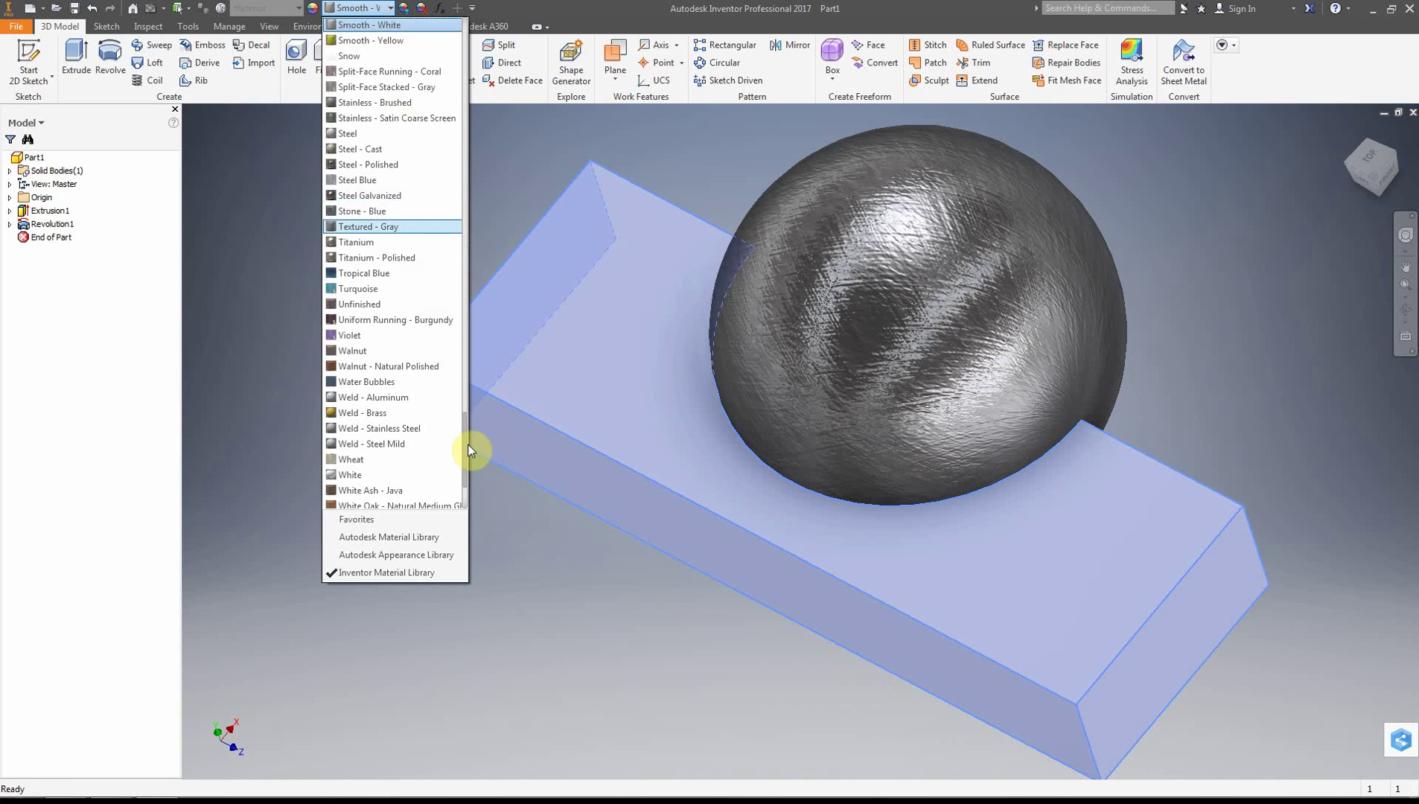
{"action": "left_click_drag", "start_coordinate": [467, 445], "coordinate": [476, 52]}
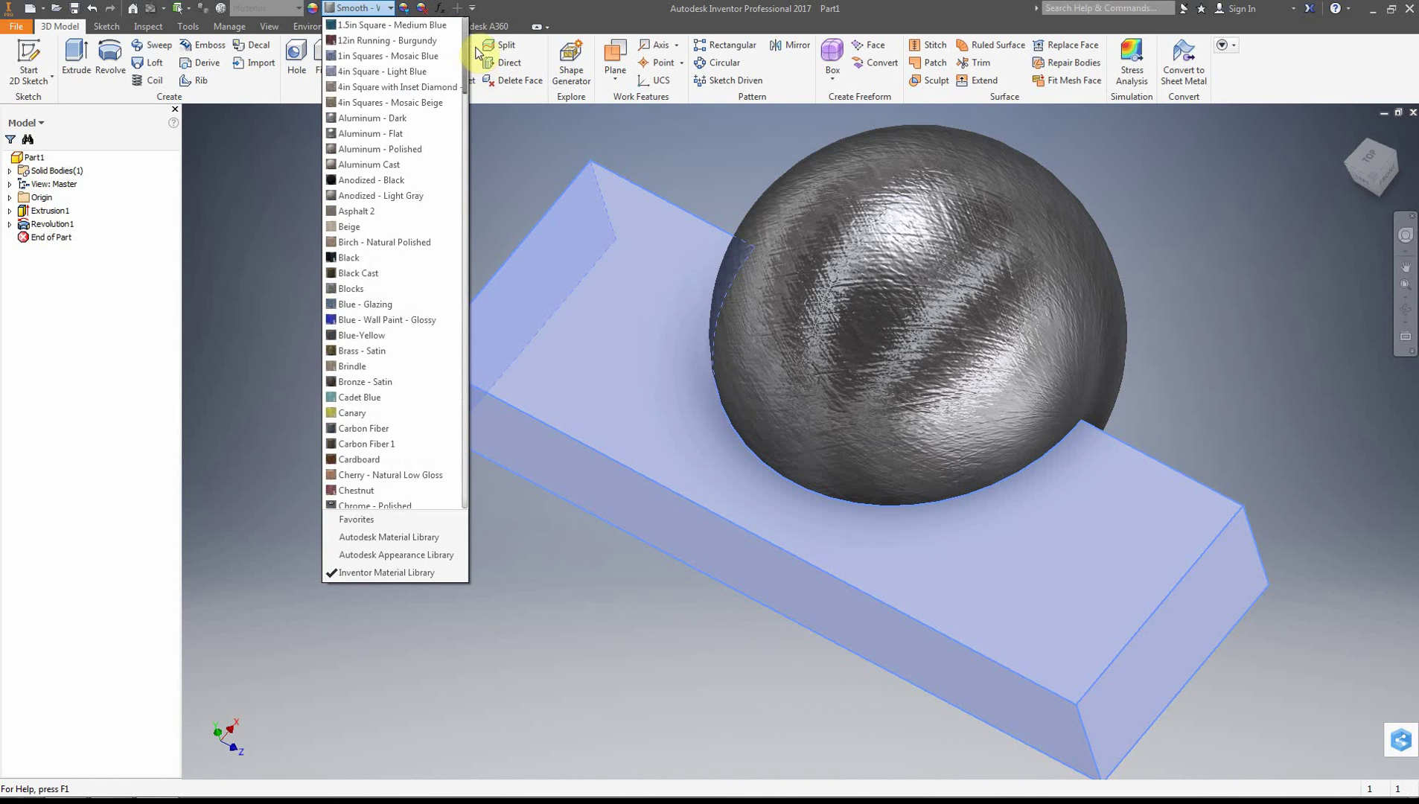
{"action": "left_click", "coordinate": [418, 149]}
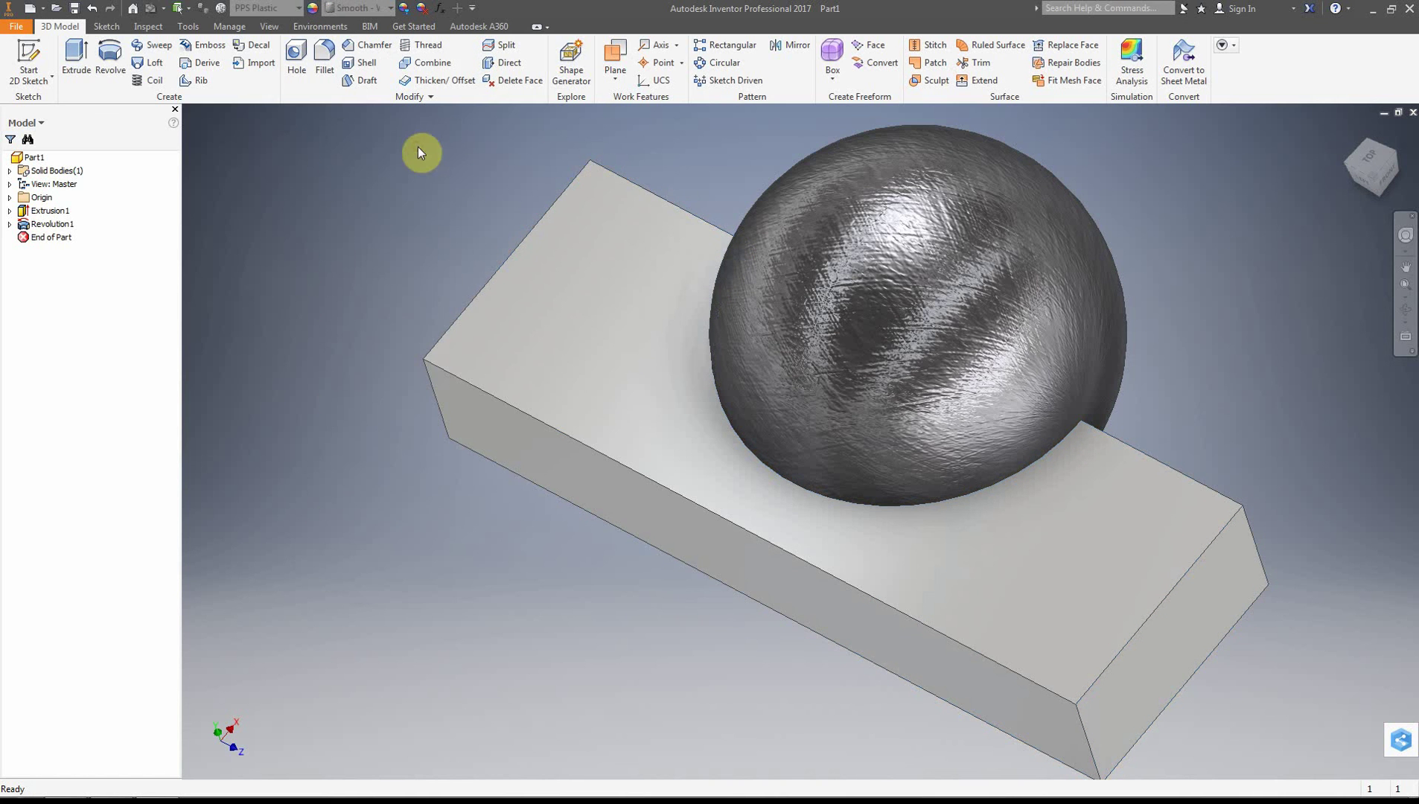
{"action": "left_click", "coordinate": [389, 9]}
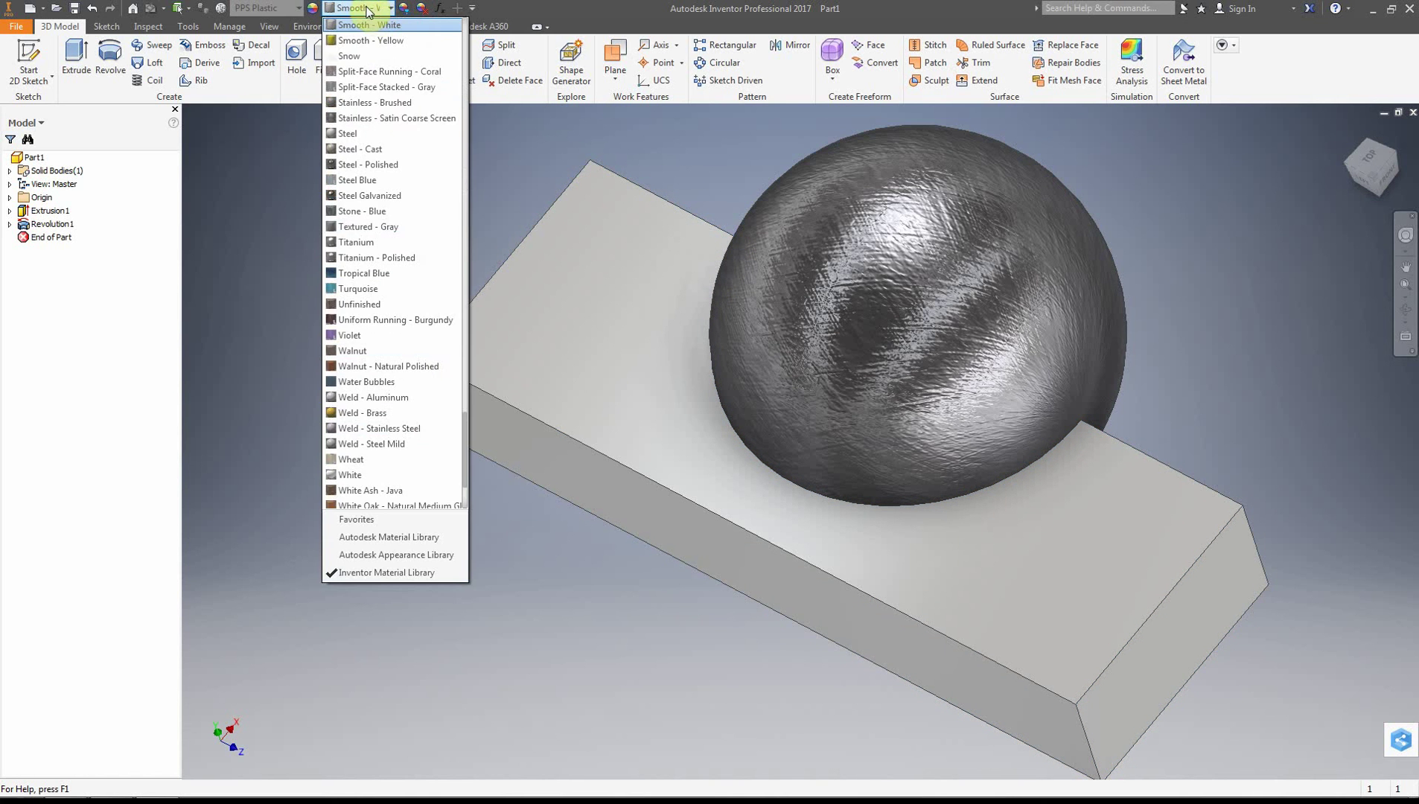
{"action": "left_click_drag", "start_coordinate": [465, 367], "coordinate": [461, 43]}
{"action": "left_click", "coordinate": [614, 316]}
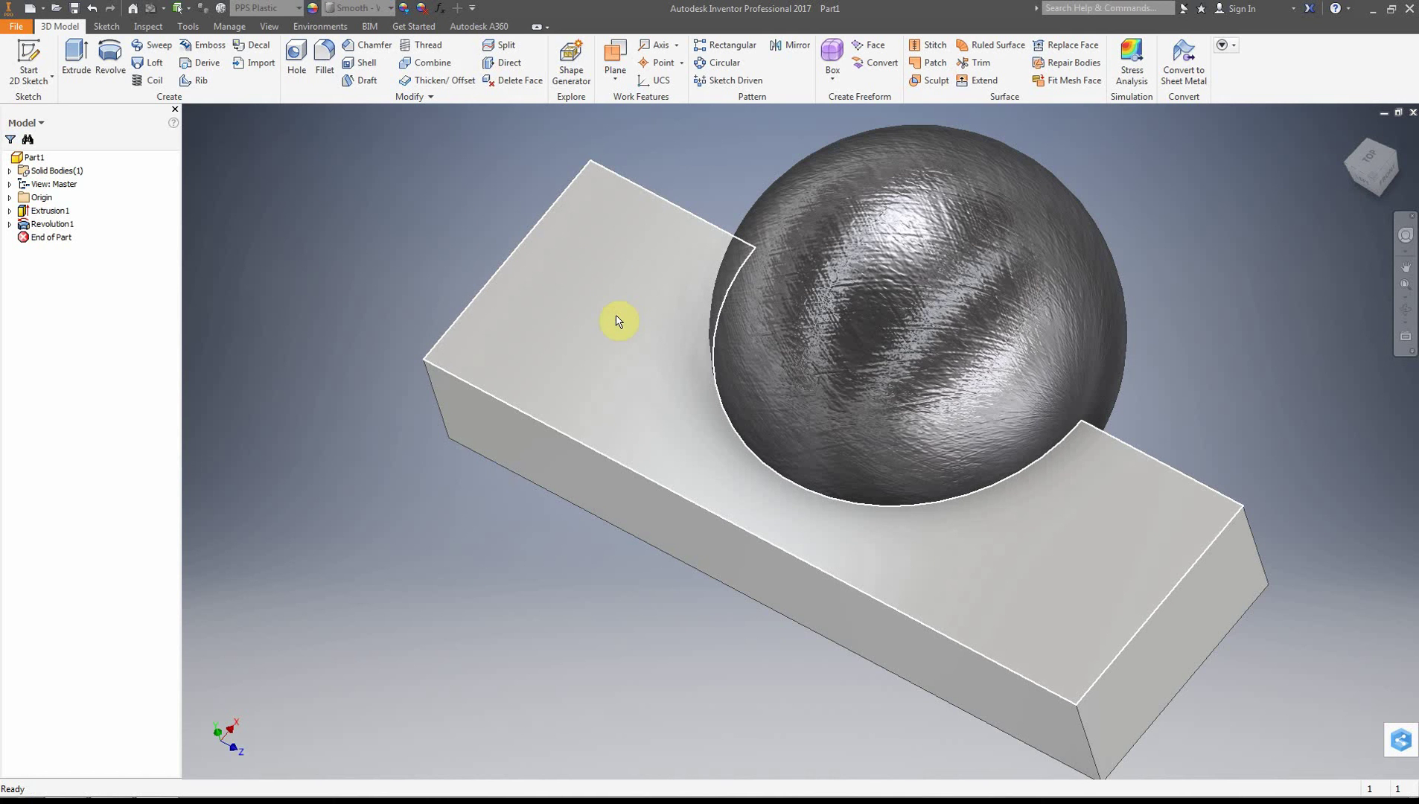
Step: Apply the Birch - Natural Polished appearance to the bar's four non-machined faces, including both end faces
{"action": "left_click", "coordinate": [747, 567]}
{"action": "left_click", "coordinate": [979, 556], "text": "ctrl"}
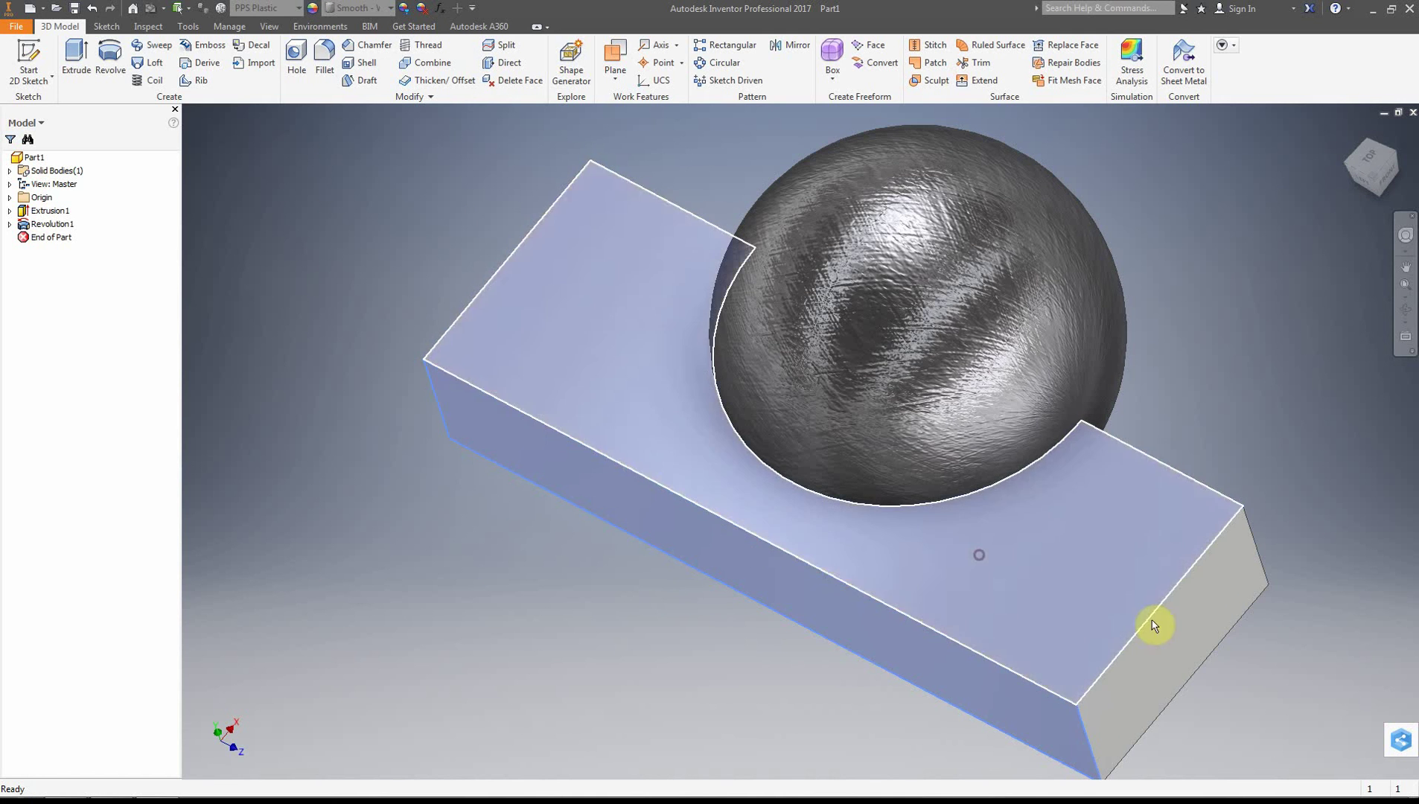
{"action": "left_click", "coordinate": [1183, 655], "text": "ctrl"}
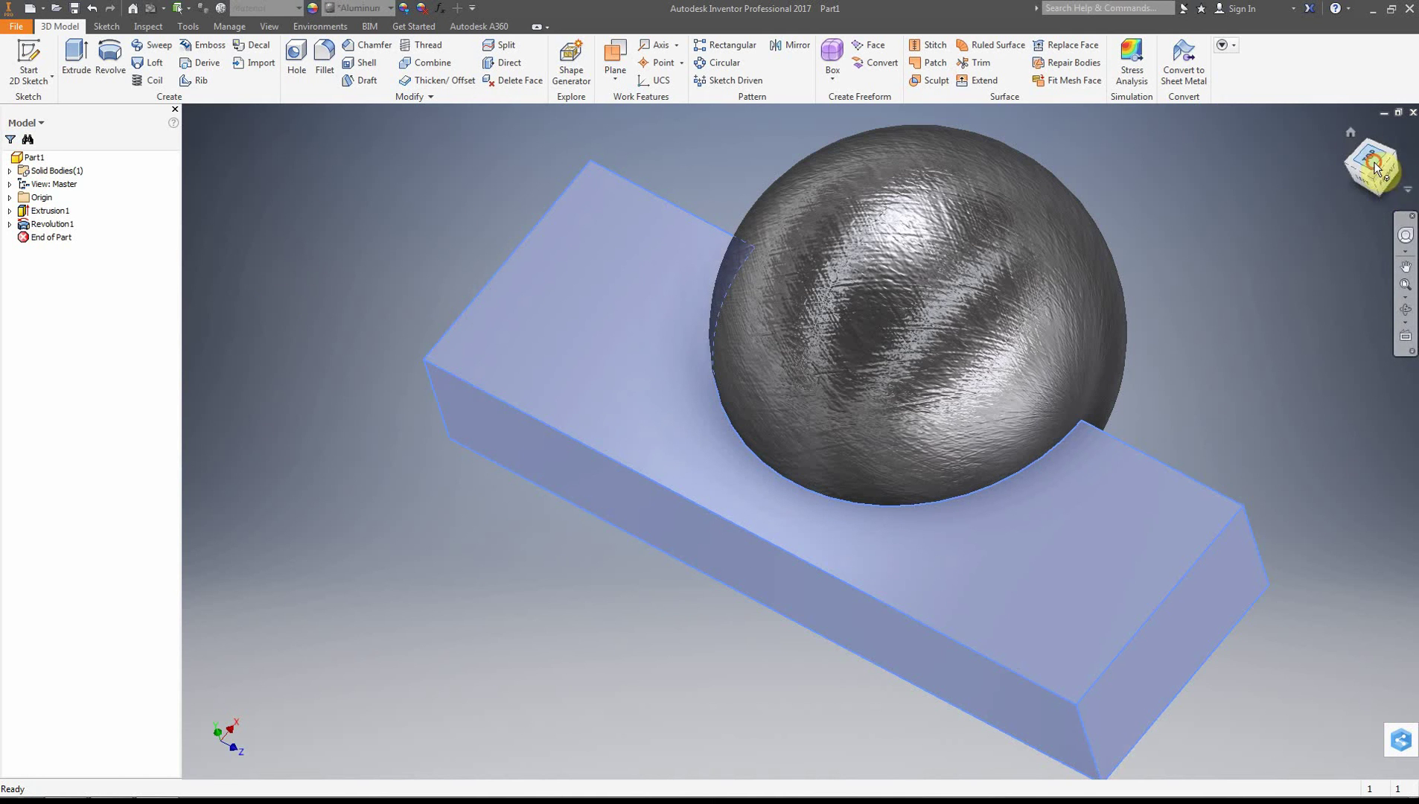
{"action": "mouse_move", "coordinate": [1374, 163]}
{"action": "left_mouse_down"}
{"action": "mouse_move", "coordinate": [1381, 320]}
{"action": "mouse_move", "coordinate": [1374, 275]}
{"action": "mouse_move", "coordinate": [1228, 216]}
{"action": "left_mouse_up"}
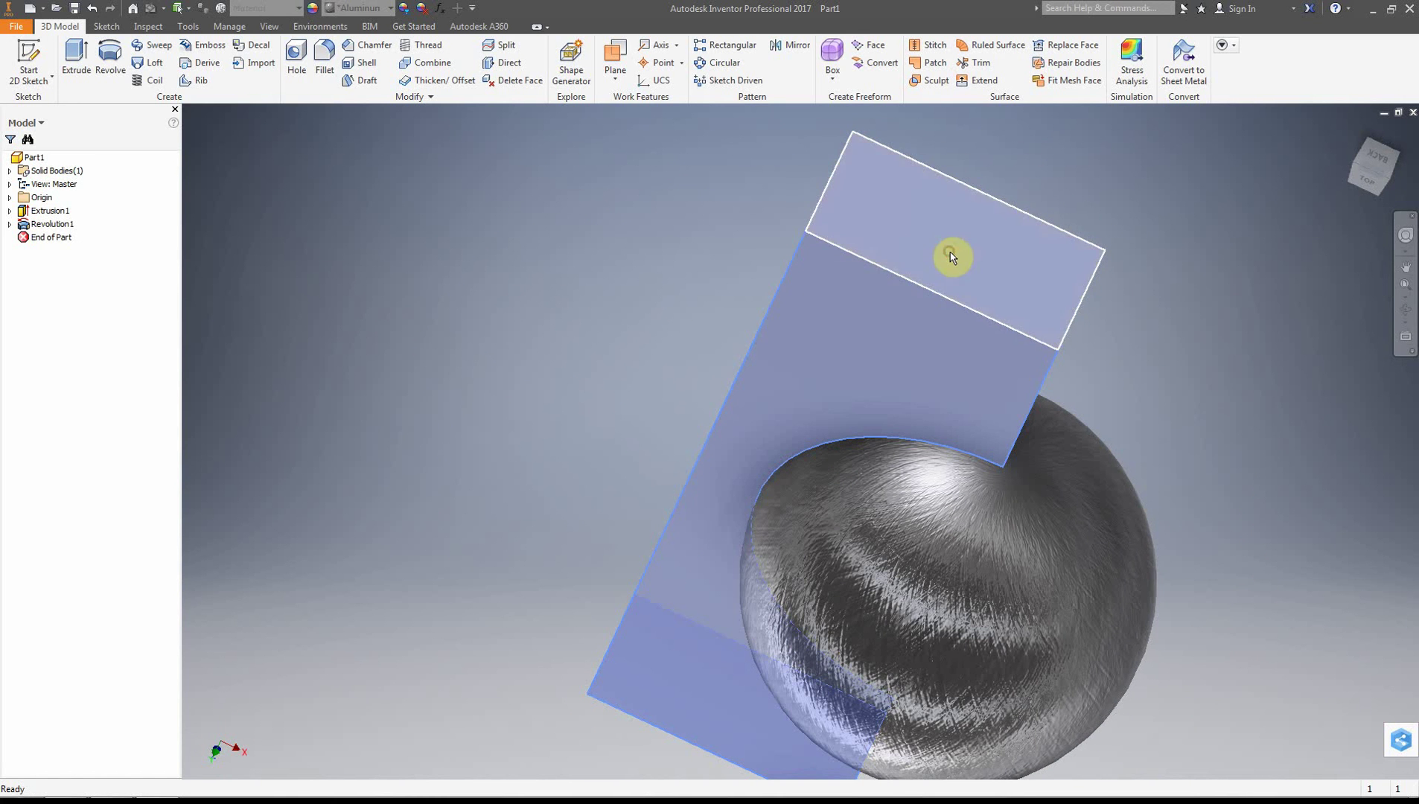
{"action": "left_click", "coordinate": [388, 9]}
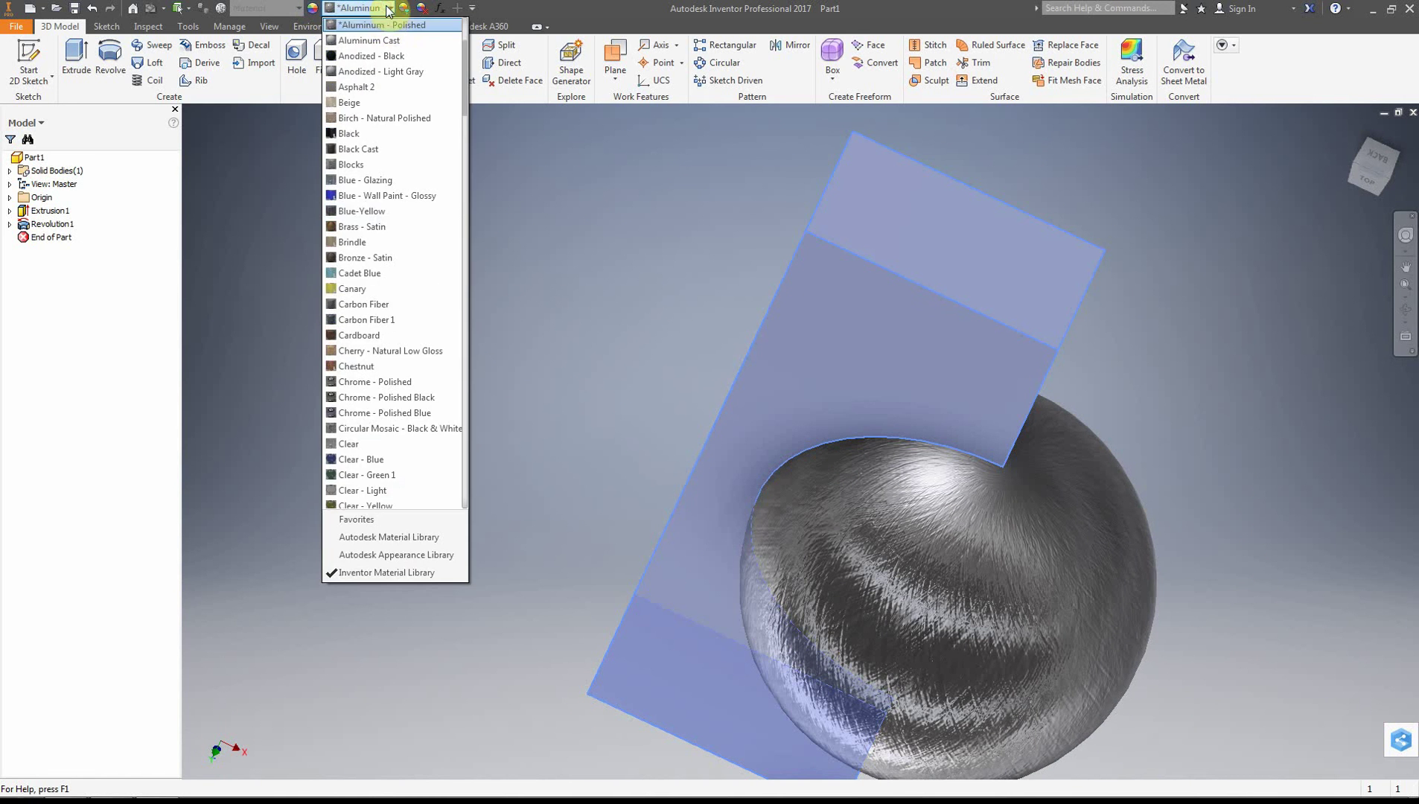
{"action": "left_click", "coordinate": [372, 117]}
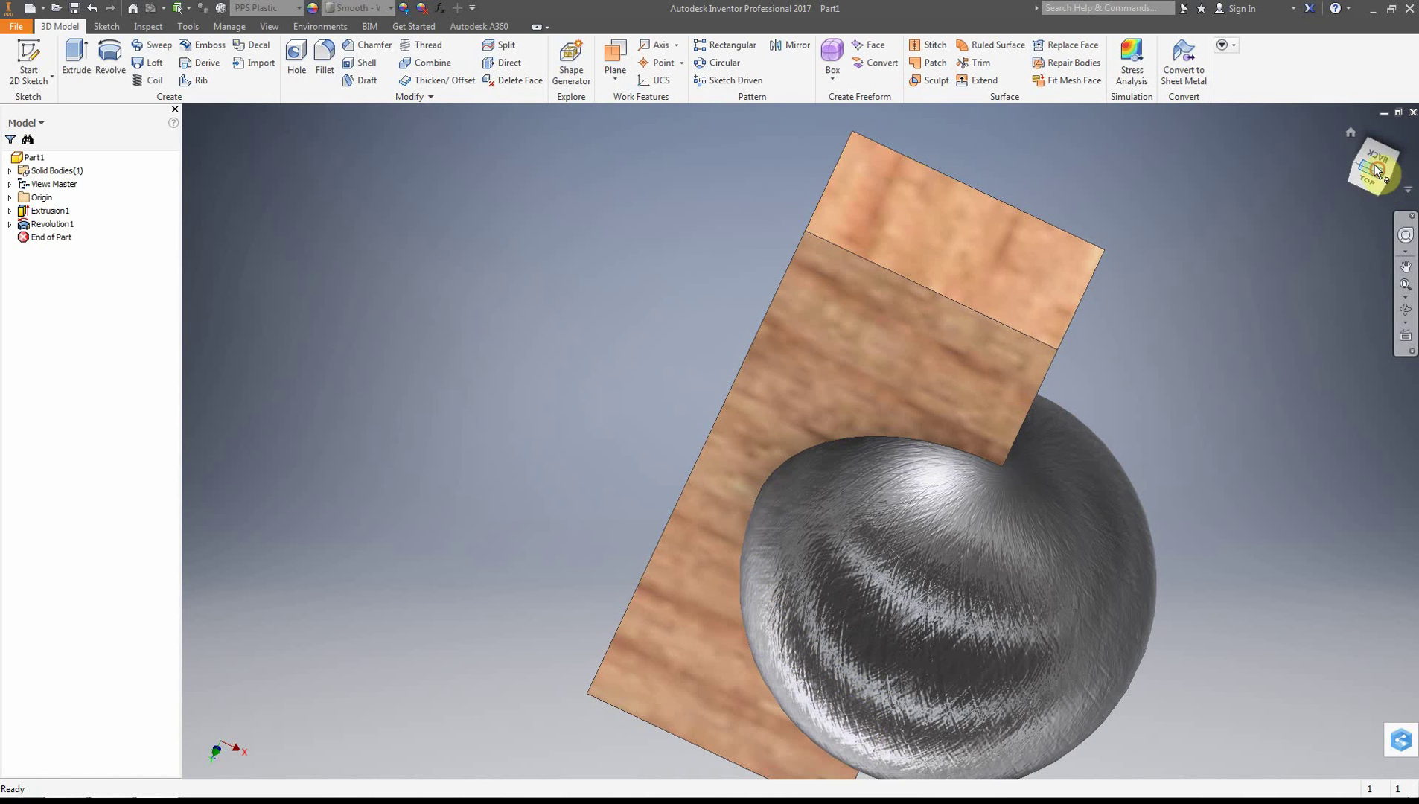
{"action": "left_click_drag", "start_coordinate": [1374, 165], "coordinate": [1266, 167]}
{"action": "middle_click_drag", "start_coordinate": [938, 488], "coordinate": [997, 472], "text": "shift"}
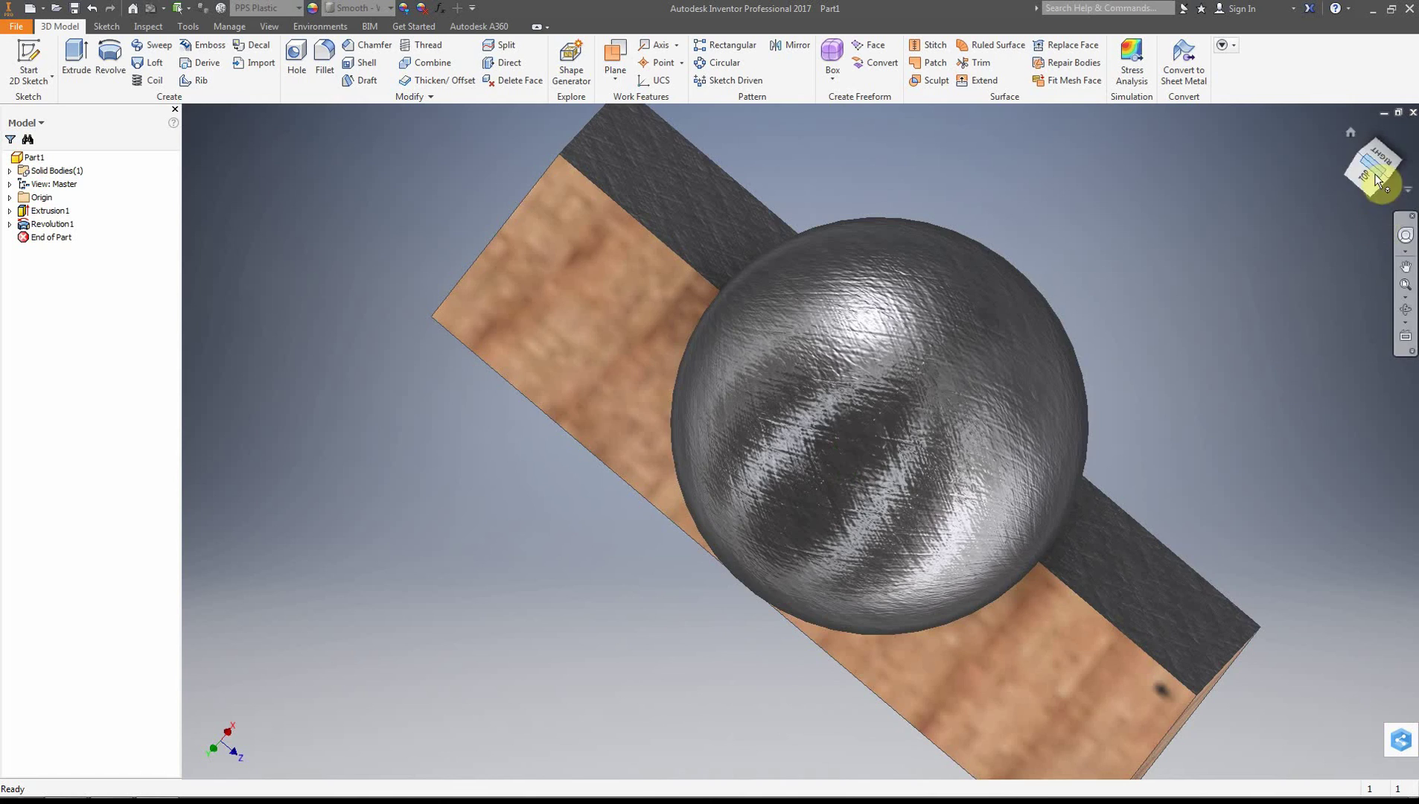
{"action": "mouse_move", "coordinate": [1376, 173]}
{"action": "left_mouse_down"}
{"action": "mouse_move", "coordinate": [1305, 213]}
{"action": "mouse_move", "coordinate": [1295, 320]}
{"action": "mouse_move", "coordinate": [1169, 312]}
{"action": "mouse_move", "coordinate": [1161, 193]}
{"action": "mouse_move", "coordinate": [1206, 179]}
{"action": "mouse_move", "coordinate": [1102, 194]}
{"action": "mouse_move", "coordinate": [1080, 246]}
{"action": "mouse_move", "coordinate": [1273, 257]}
{"action": "mouse_move", "coordinate": [1258, 347]}
{"action": "mouse_move", "coordinate": [1183, 331]}
{"action": "left_mouse_up"}
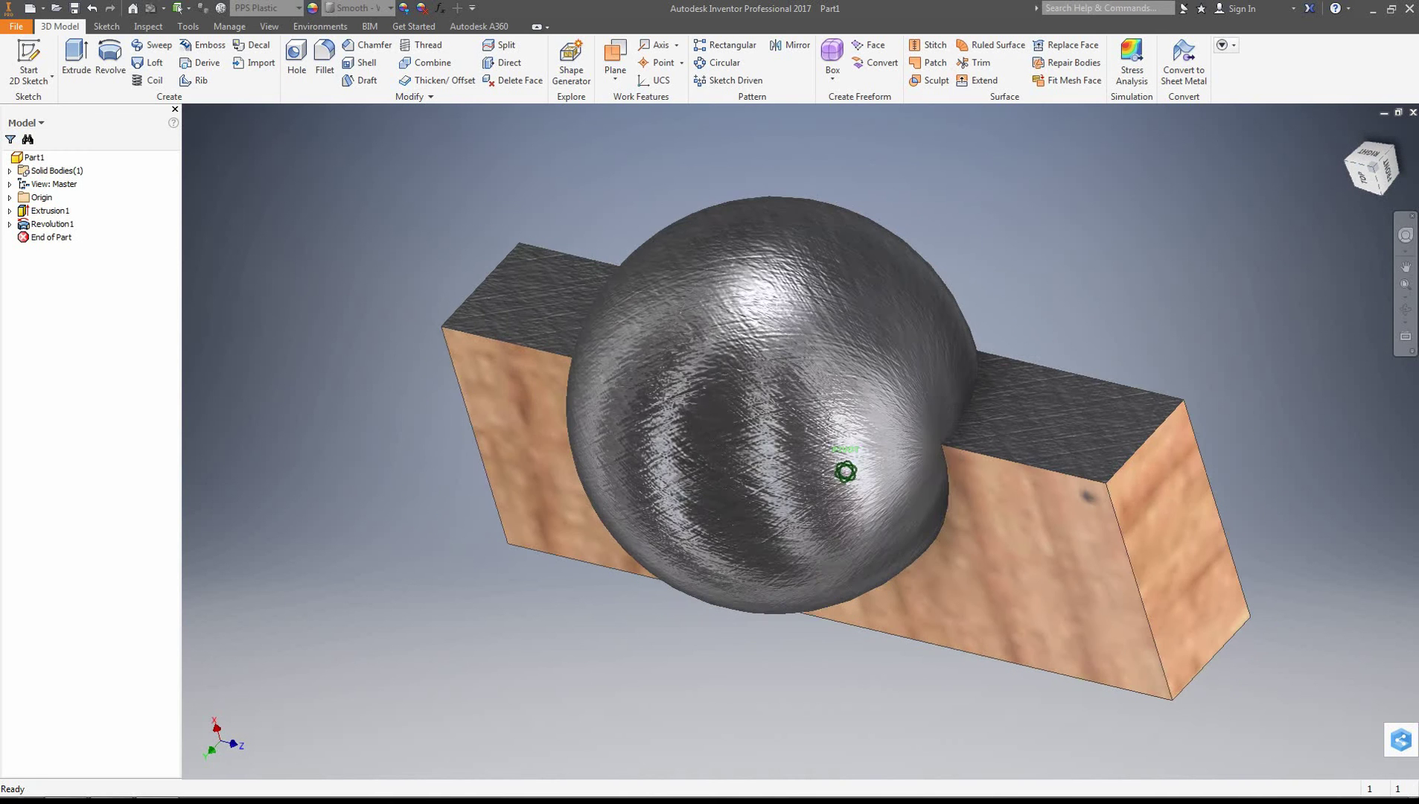
{"action": "middle_click_drag", "start_coordinate": [860, 499], "coordinate": [811, 527], "text": "shift"}
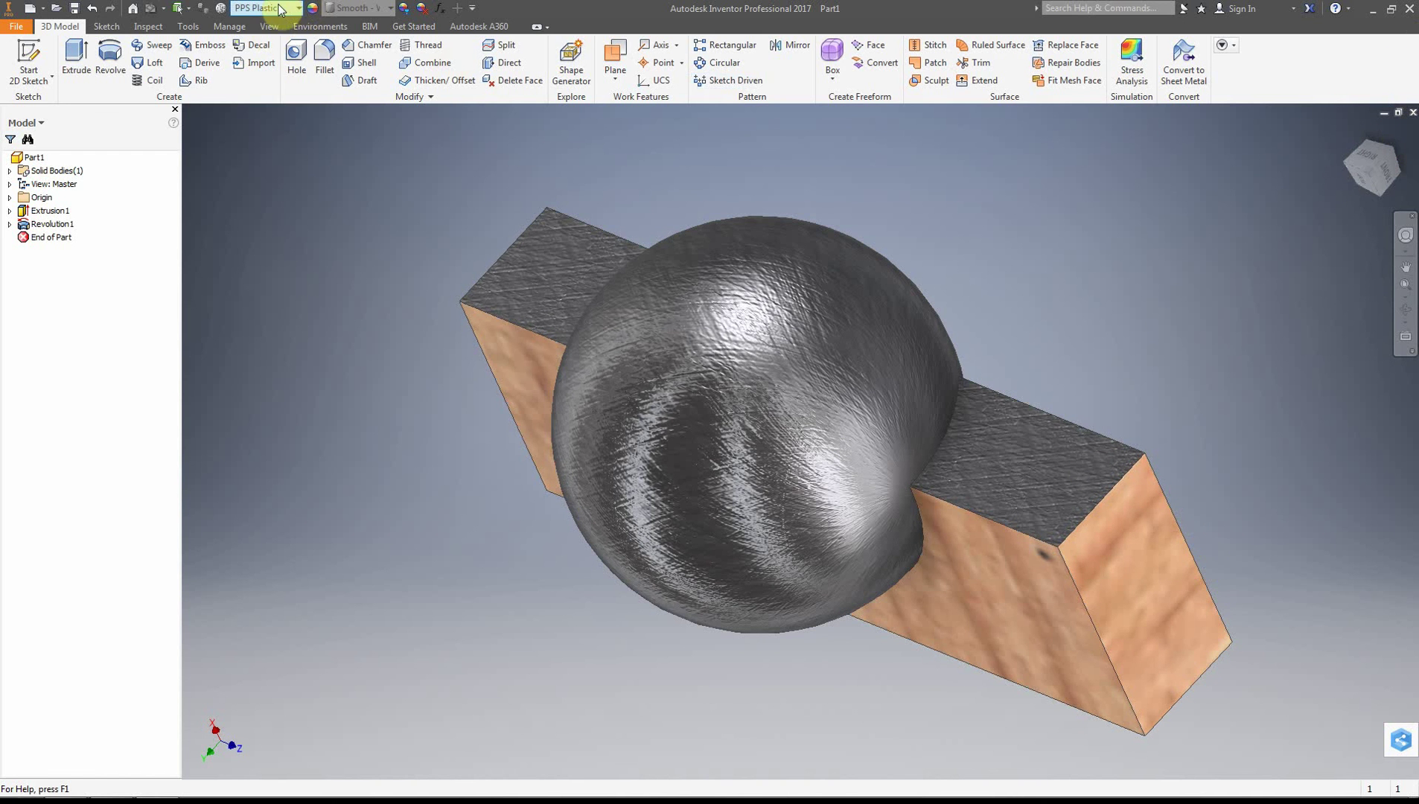
{"action": "mouse_move", "coordinate": [959, 769]}
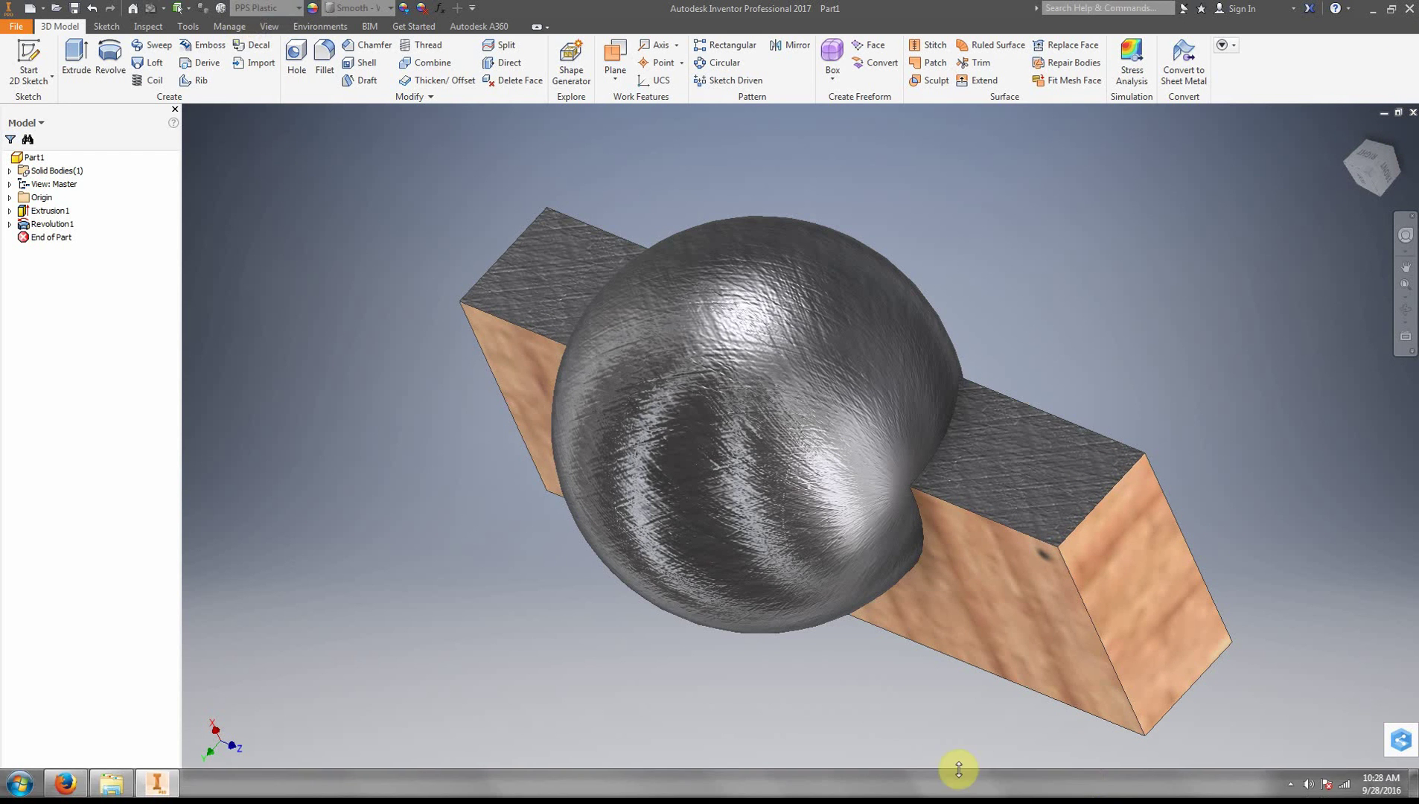